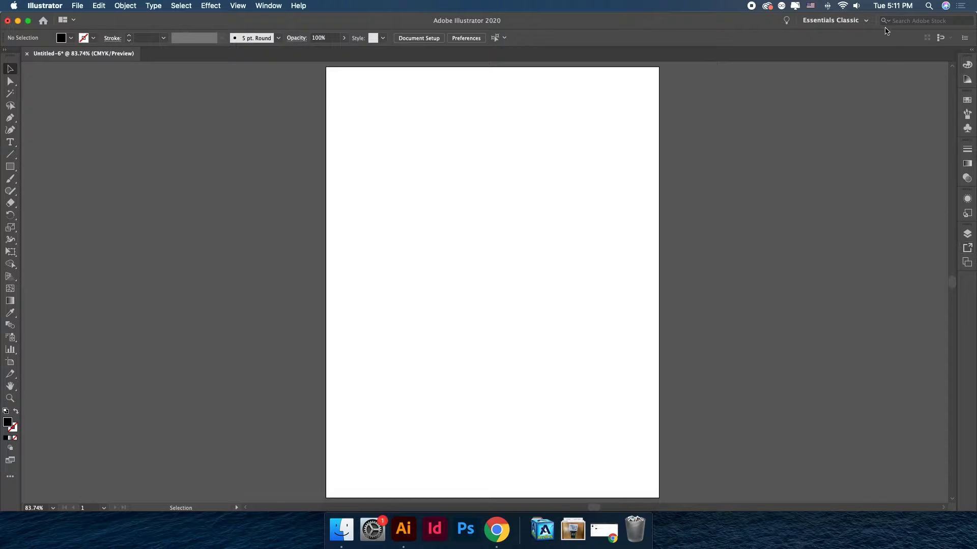
Reset the Essentials Classic workspace and close the floating Properties and Libraries panels.
left_click(865, 21)
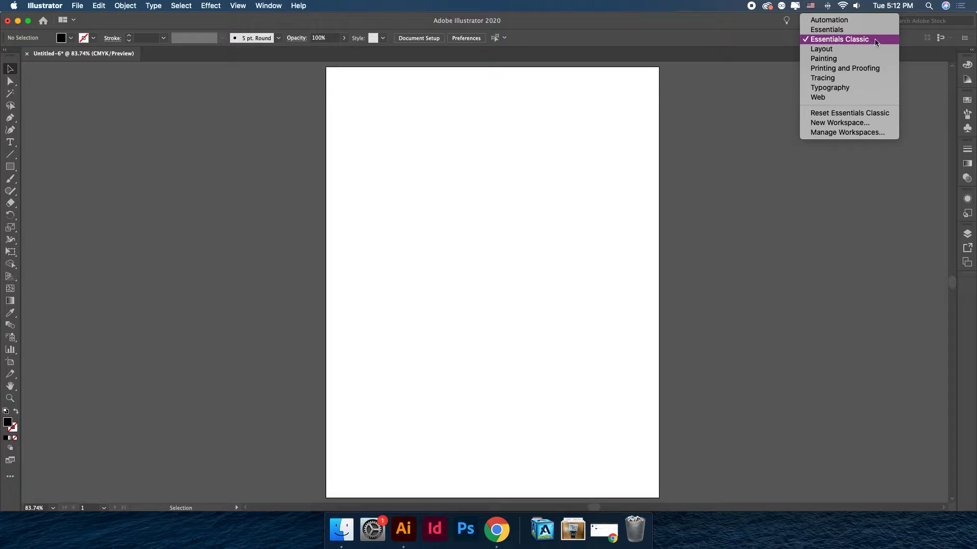
left_click(847, 113)
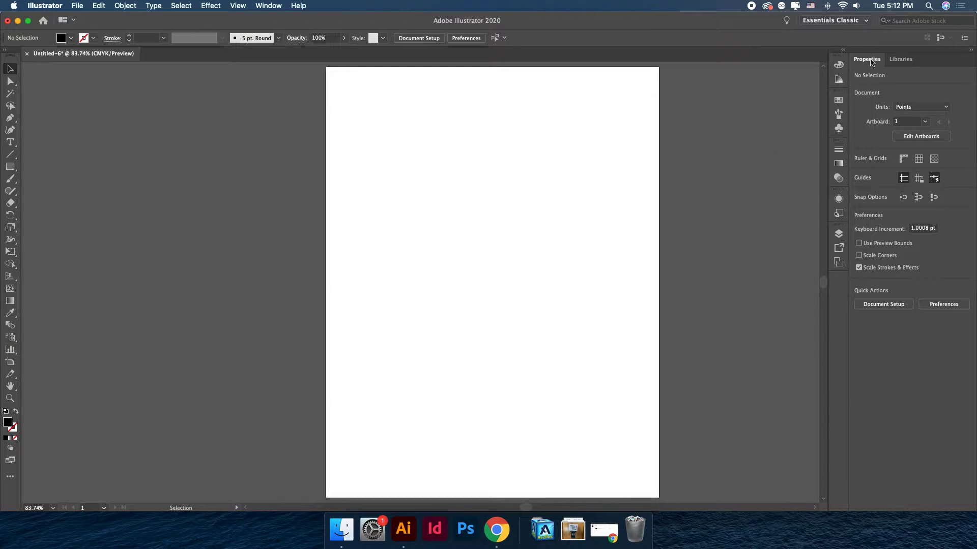
left_click_drag(871, 62, 717, 79)
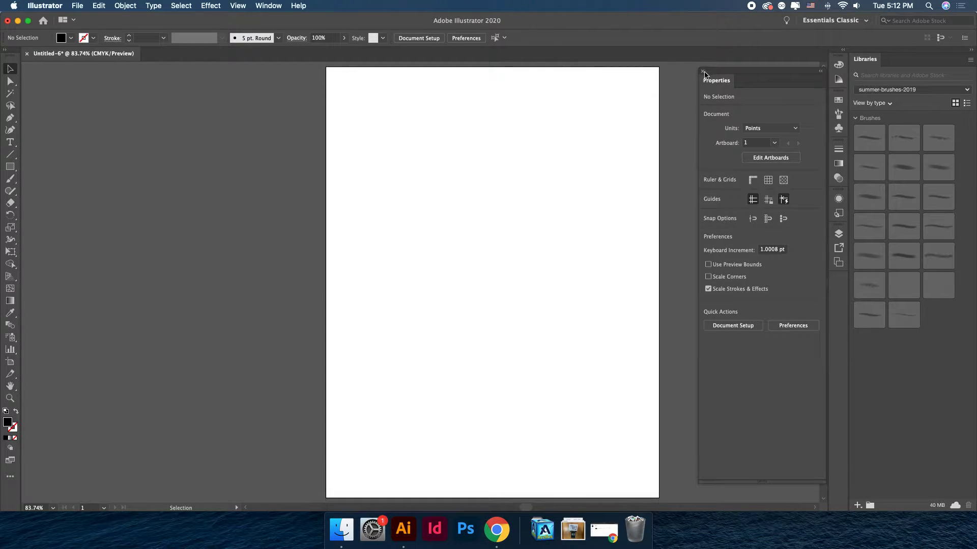
left_click(703, 72)
left_click_drag(865, 59, 682, 61)
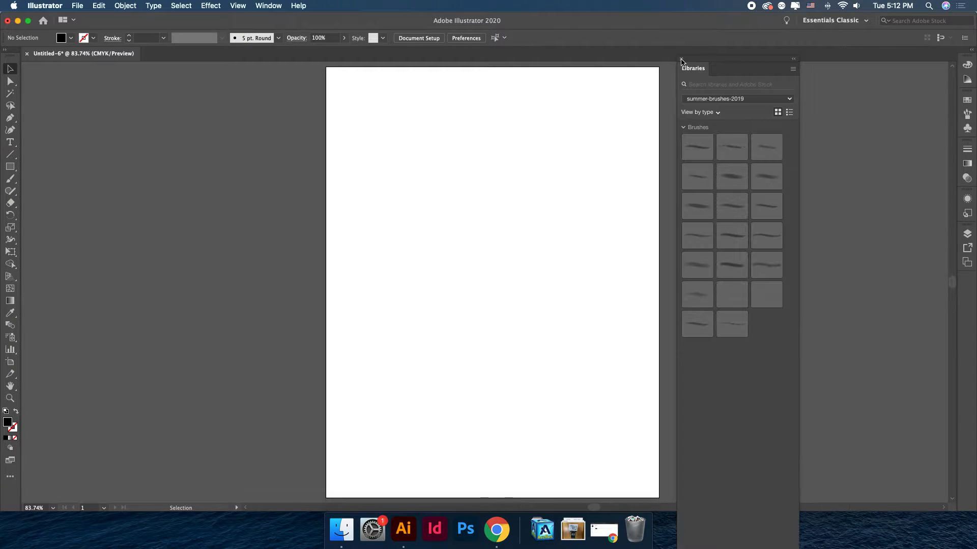
left_click(682, 59)
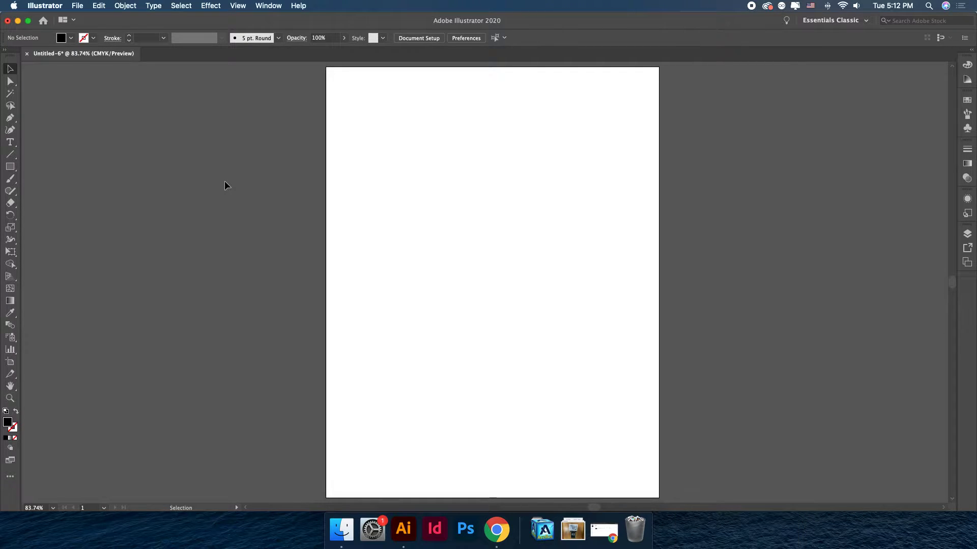
Draw a rectangle about 271 by 308 pt on the artboard with the Rectangle tool.
left_click(14, 170)
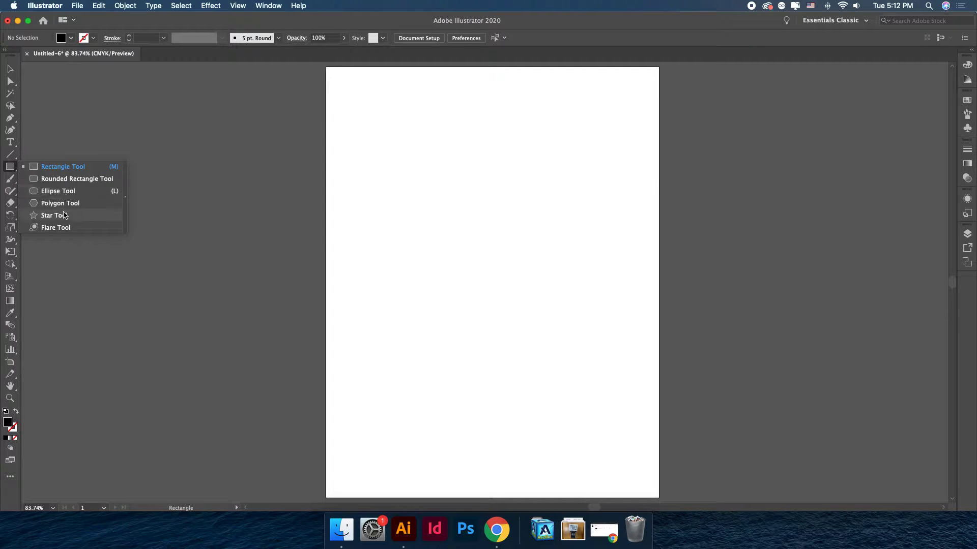
left_click(62, 192)
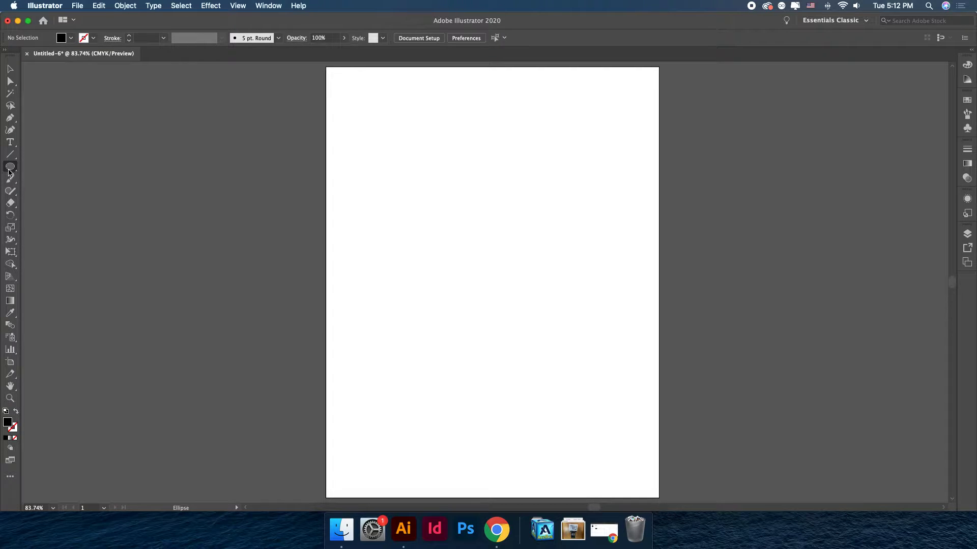
left_click(10, 170)
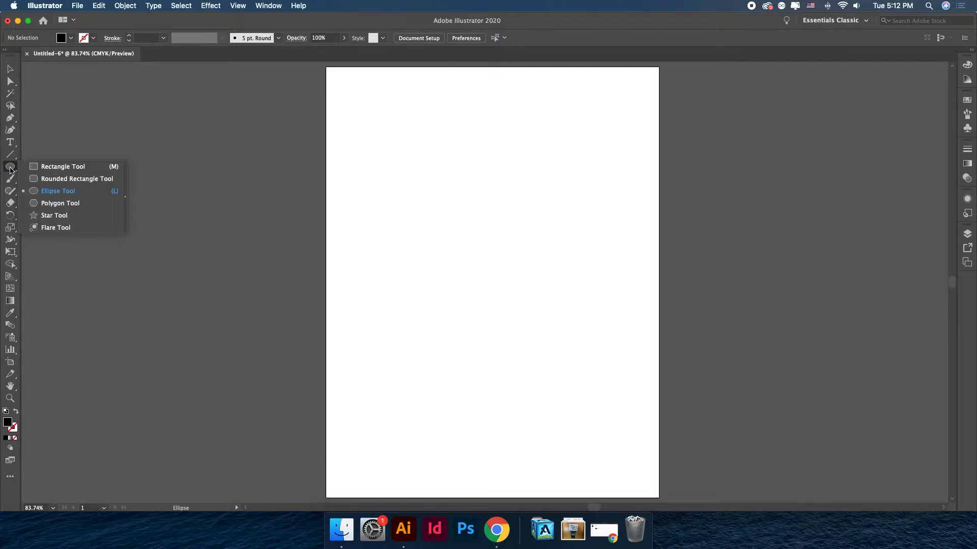
left_click(66, 168)
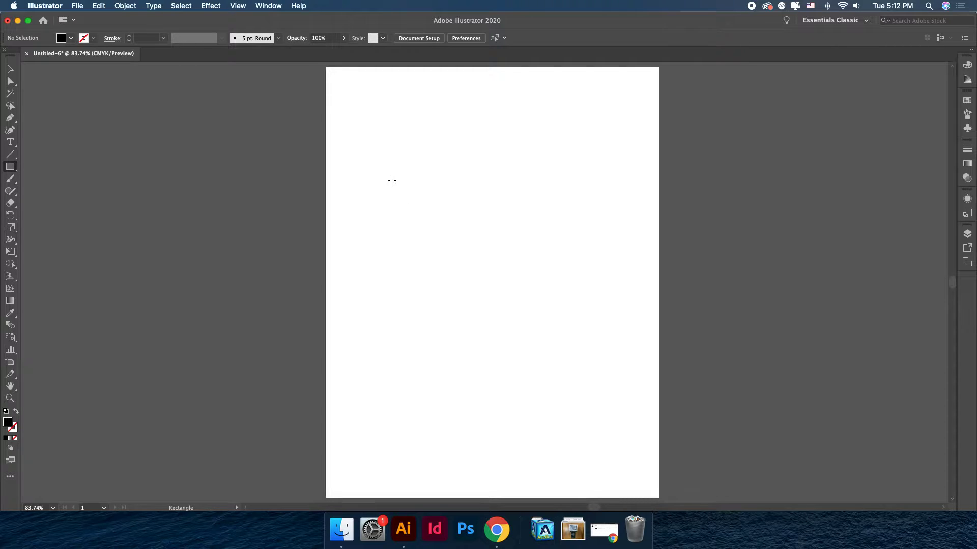
left_click_drag(391, 180, 539, 348)
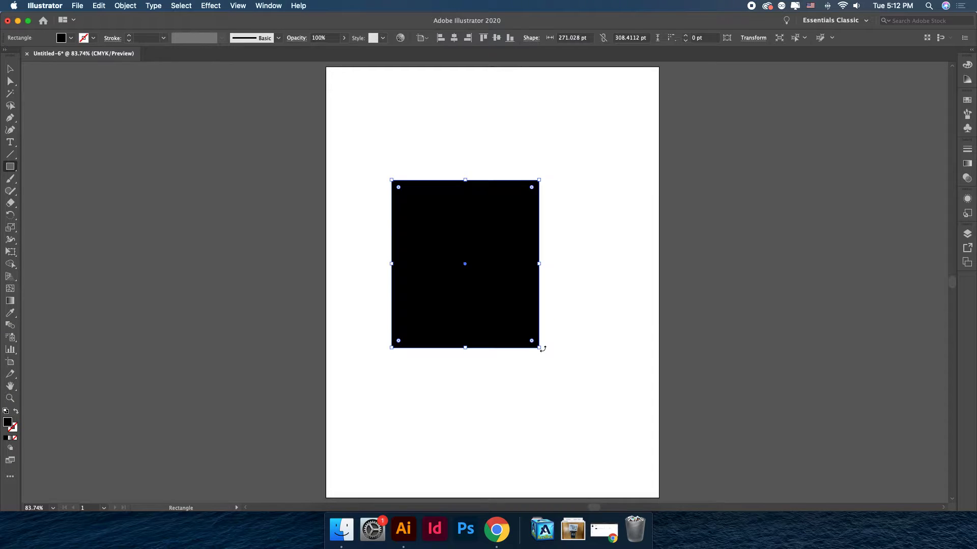
Create a 100 by 100 pt square by entering its width and height.
left_click(572, 192)
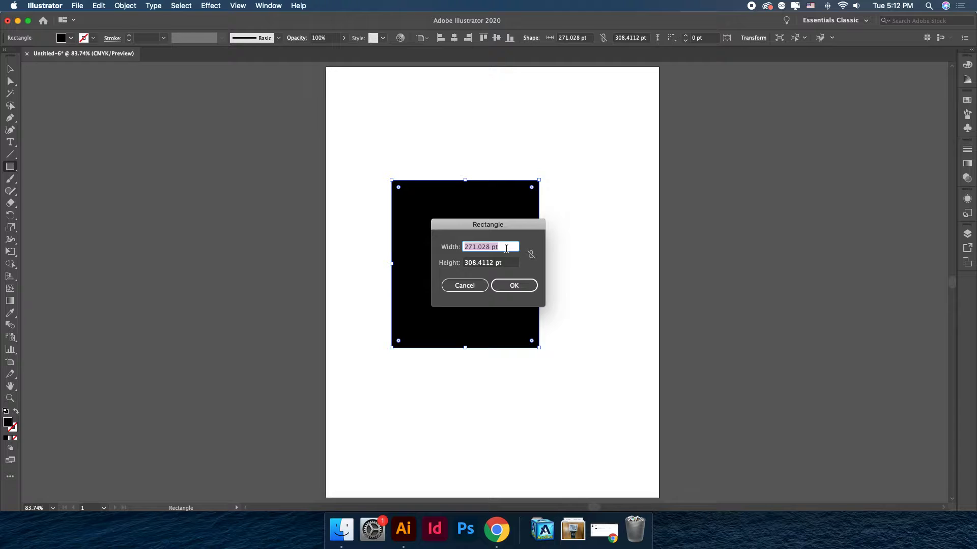
type("100")
key("Tab")
type("100")
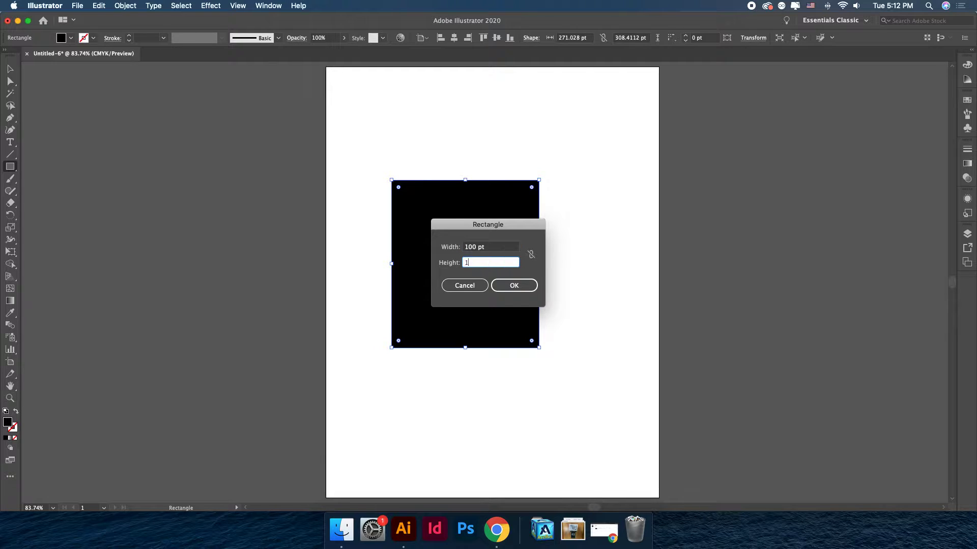
key("Tab")
left_click(515, 286)
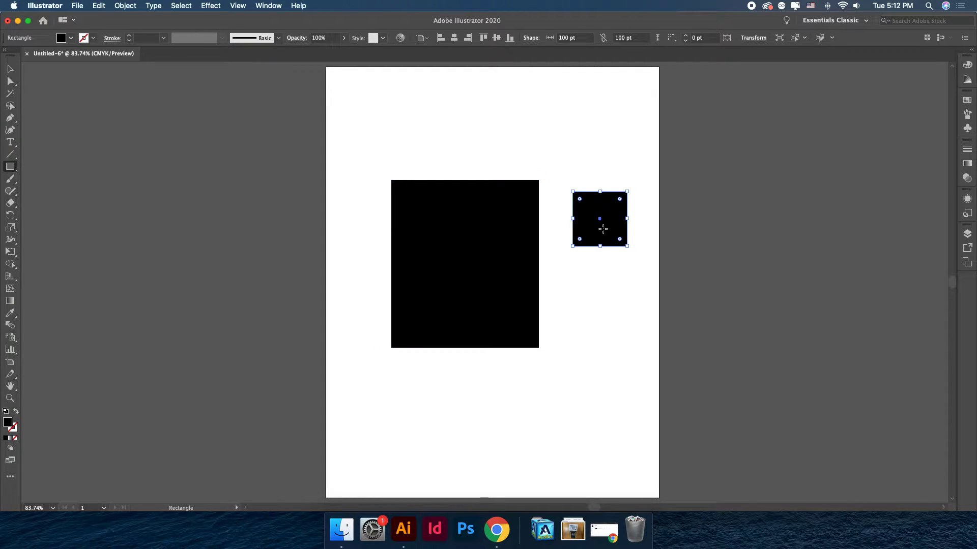
Select the large rectangle, move it slightly and delete it.
left_click(11, 69)
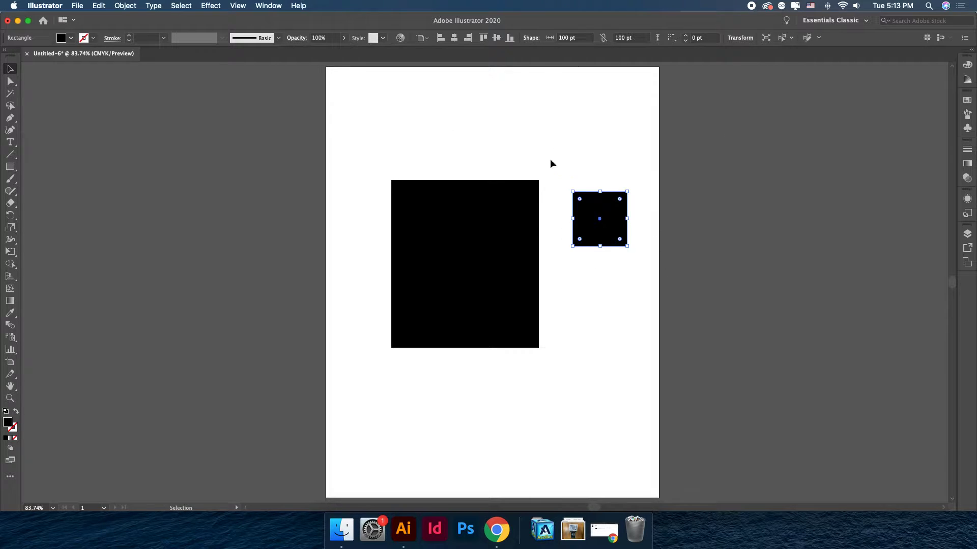
left_click(636, 185)
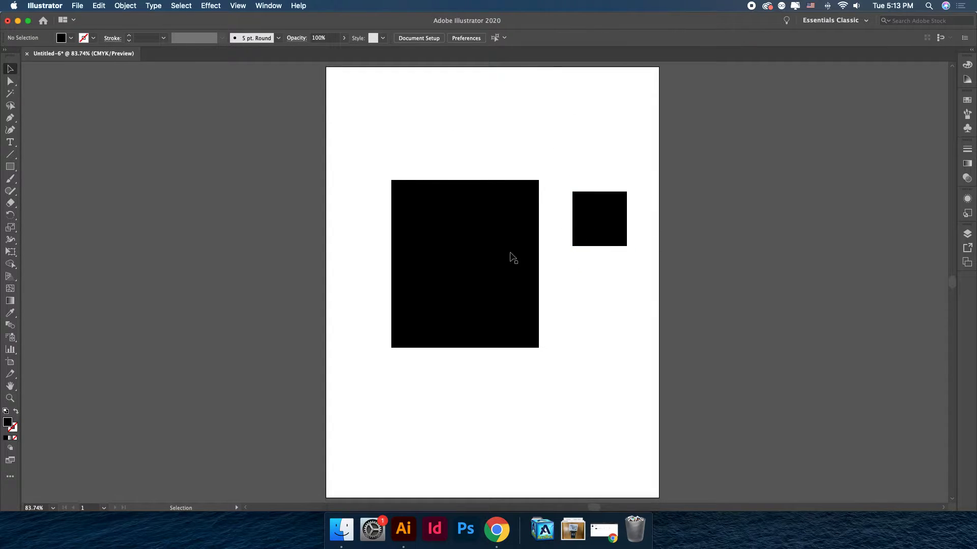
left_click_drag(506, 243, 483, 209)
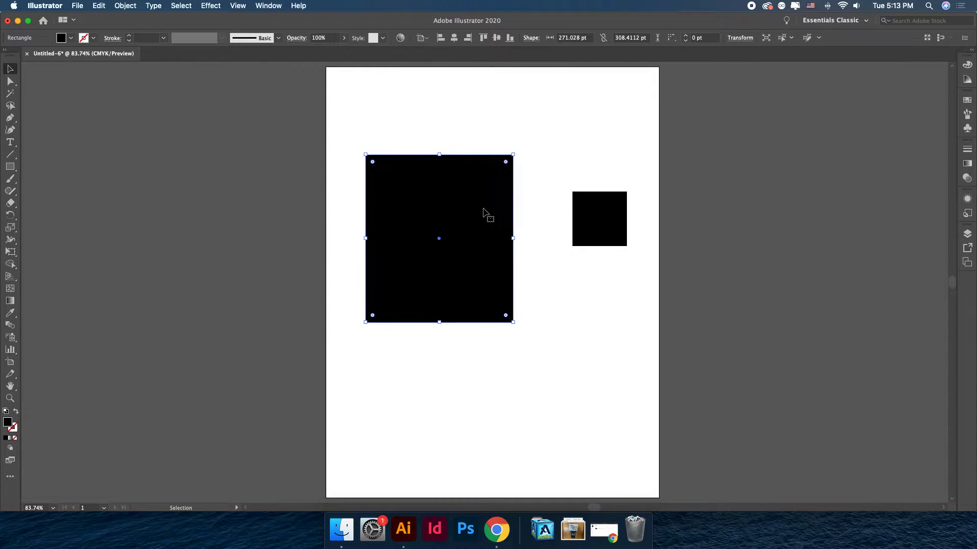
key("Delete")
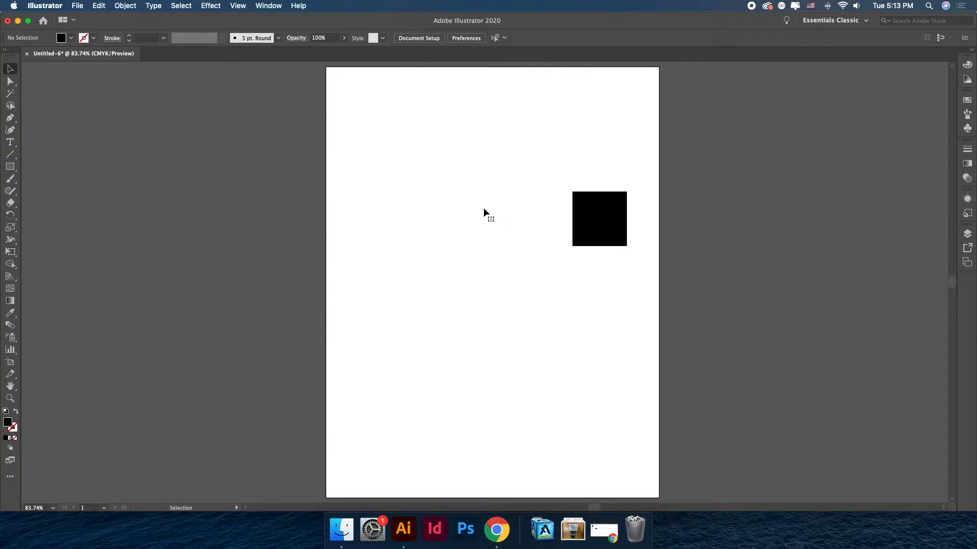
Draw a square about 151 pt wide, then a larger square about 452 pt wide.
left_click(6, 168)
mouse_move(399, 206)
left_mouse_down()
mouse_move(454, 274)
mouse_move(495, 301)
mouse_move(457, 262)
mouse_move(562, 368)
mouse_move(442, 246)
mouse_move(534, 340)
mouse_move(427, 245)
mouse_move(488, 296)
mouse_move(484, 234)
mouse_move(424, 271)
mouse_move(484, 261)
mouse_move(437, 294)
mouse_move(426, 267)
mouse_move(551, 370)
mouse_move(452, 273)
mouse_move(536, 355)
mouse_move(439, 287)
mouse_move(497, 324)
mouse_move(399, 232)
mouse_move(443, 265)
mouse_move(488, 305)
mouse_move(391, 234)
mouse_move(501, 312)
mouse_move(395, 224)
mouse_move(469, 298)
mouse_move(452, 267)
mouse_move(427, 250)
mouse_move(462, 283)
mouse_move(418, 248)
left_mouse_up()
key("shift")
key("alt")
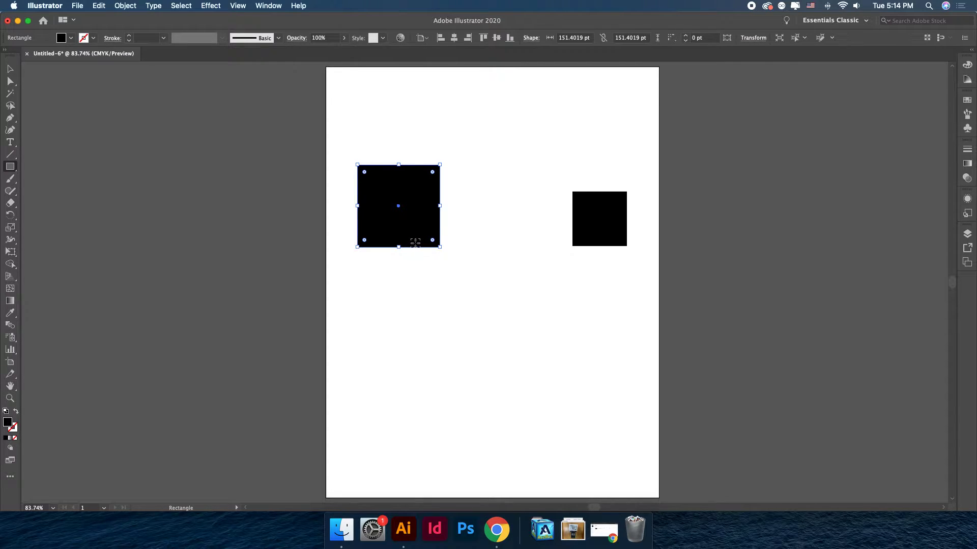
left_click_drag(429, 288, 548, 412)
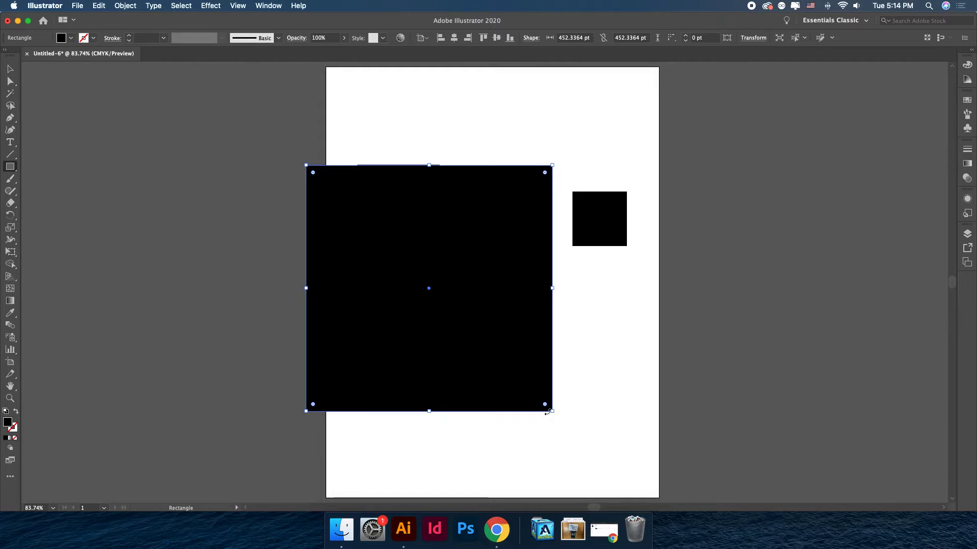
Undo the larger square and delete the smaller square.
left_click(10, 69)
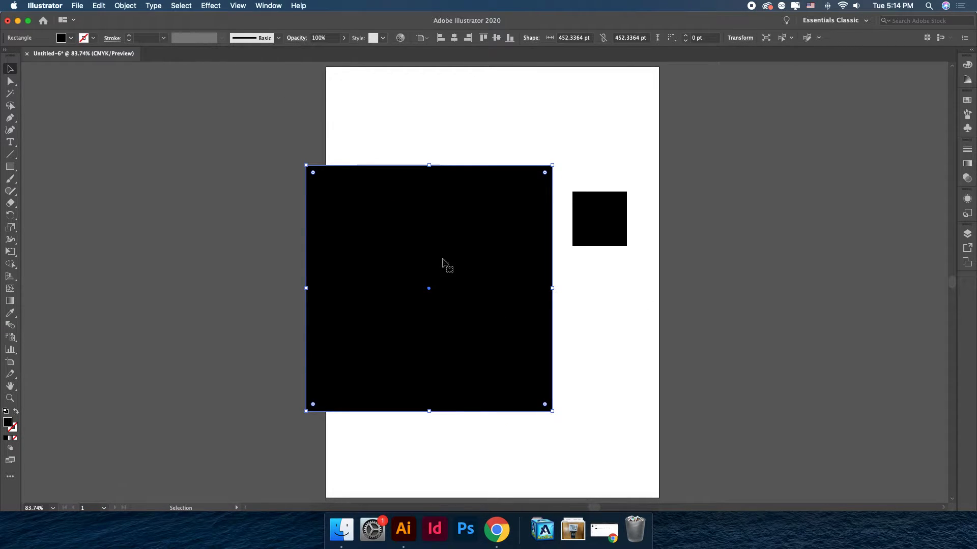
key("super+z")
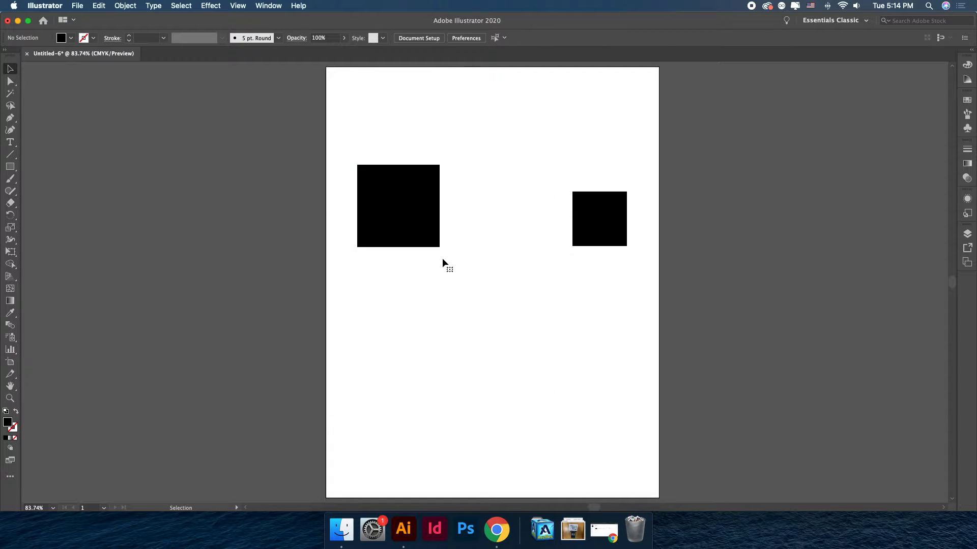
left_click(415, 230)
key("Delete")
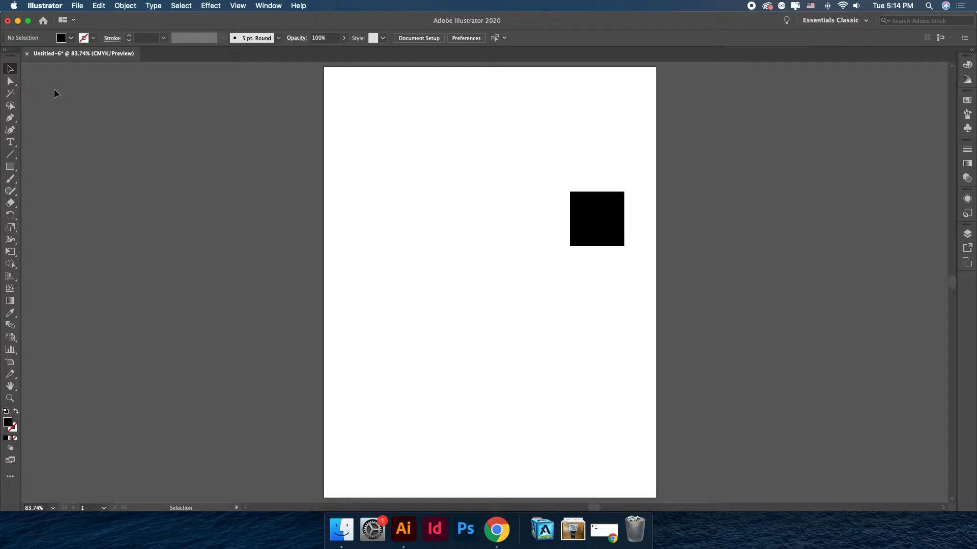
Create a 100 by 100 pt circle with the Ellipse tool by entering its width and height.
left_click_drag(11, 166, 117, 198)
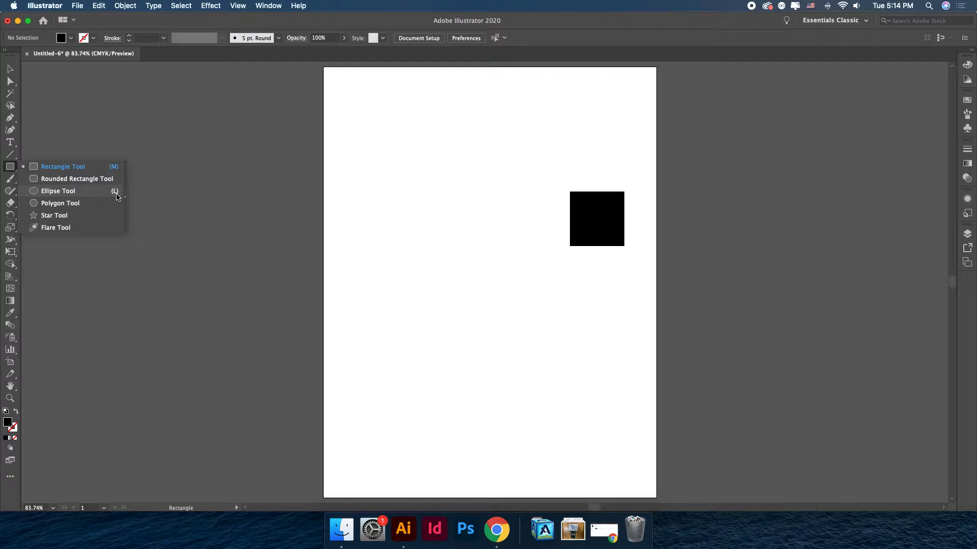
left_click_drag(117, 197, 86, 197)
left_click(61, 191)
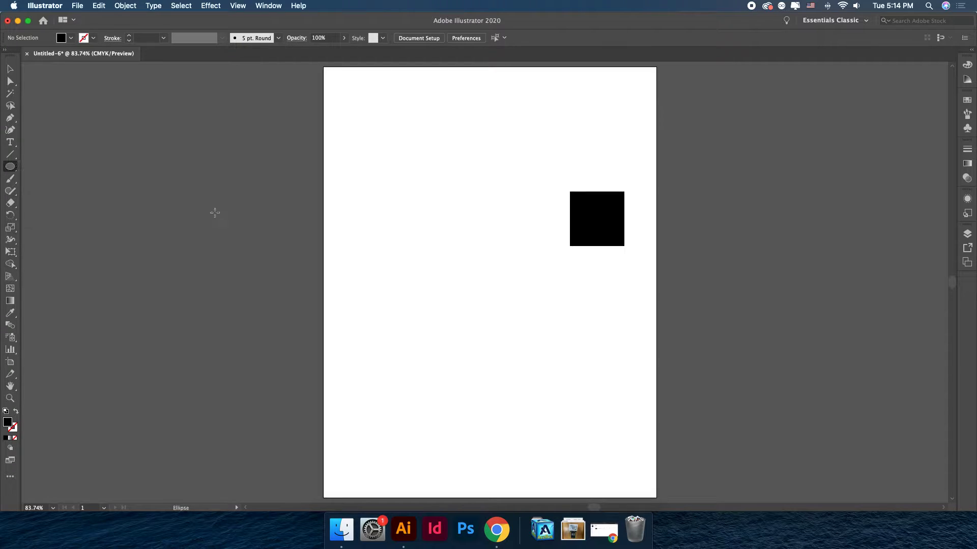
left_click(429, 176)
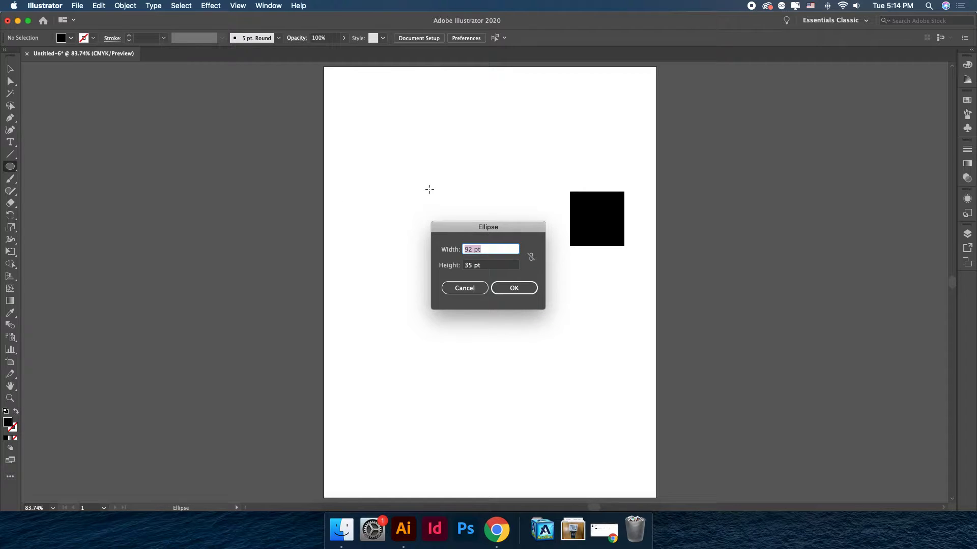
type("100")
key("Tab")
type("100")
key("Tab")
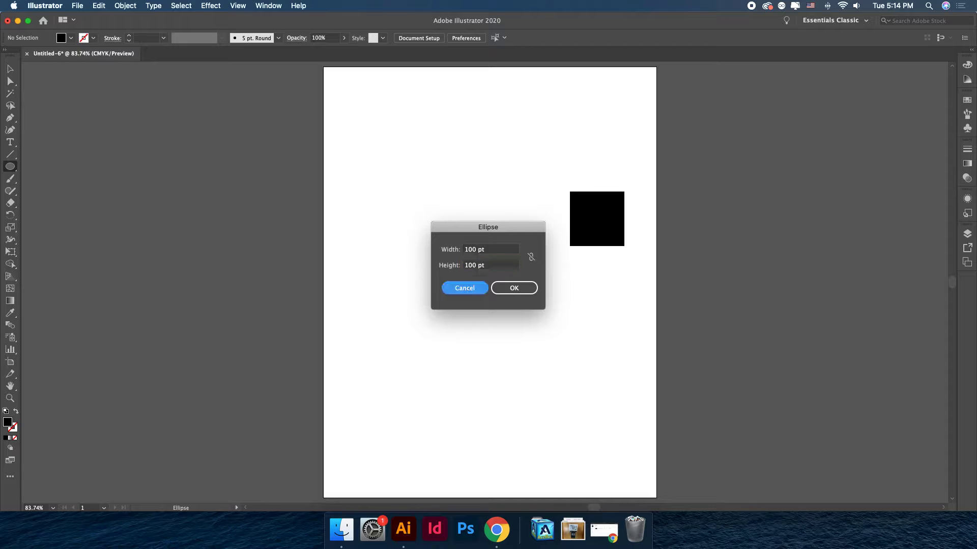
key("Tab")
key("Return")
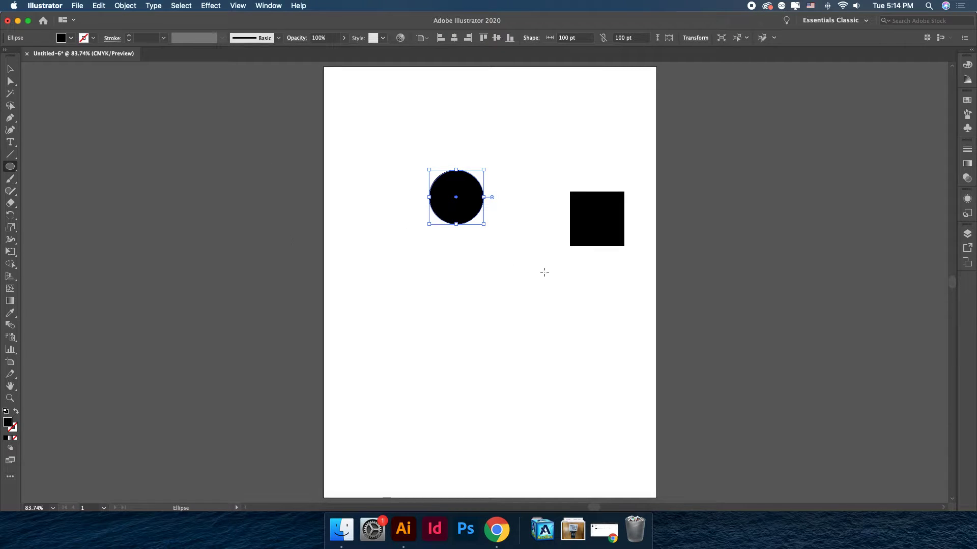
Draw a tall ellipse and a circle about 101 pt wide below the first circle.
scroll(396, 259, "left", 1)
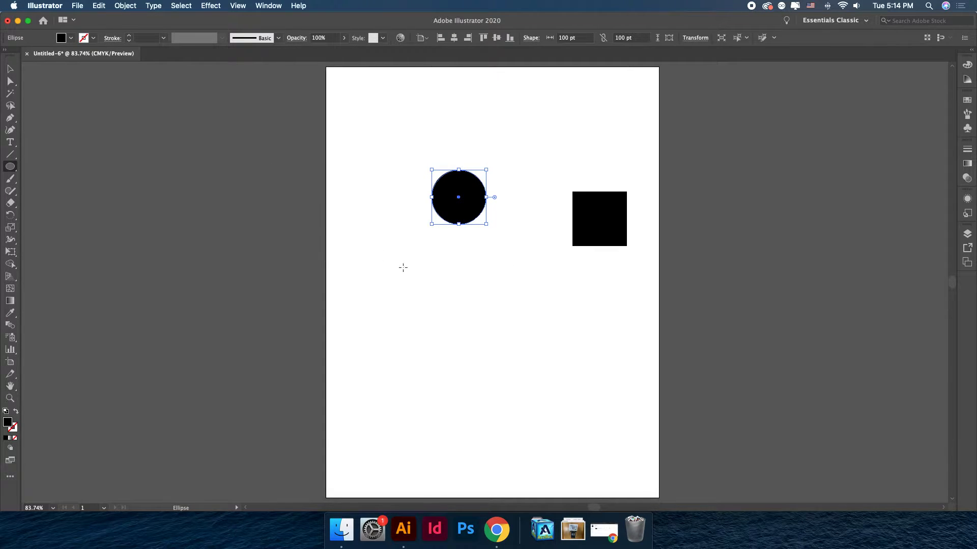
left_click_drag(402, 261, 470, 428)
mouse_move(515, 292)
left_mouse_down()
mouse_move(551, 353)
mouse_move(633, 366)
mouse_move(626, 358)
mouse_move(626, 433)
mouse_move(602, 388)
mouse_move(589, 393)
mouse_move(633, 434)
mouse_move(593, 364)
mouse_move(650, 438)
mouse_move(598, 370)
mouse_move(608, 395)
mouse_move(587, 338)
mouse_move(630, 410)
mouse_move(595, 402)
mouse_move(510, 326)
mouse_move(582, 371)
mouse_move(617, 412)
mouse_move(534, 317)
mouse_move(555, 391)
mouse_move(526, 321)
left_mouse_up()
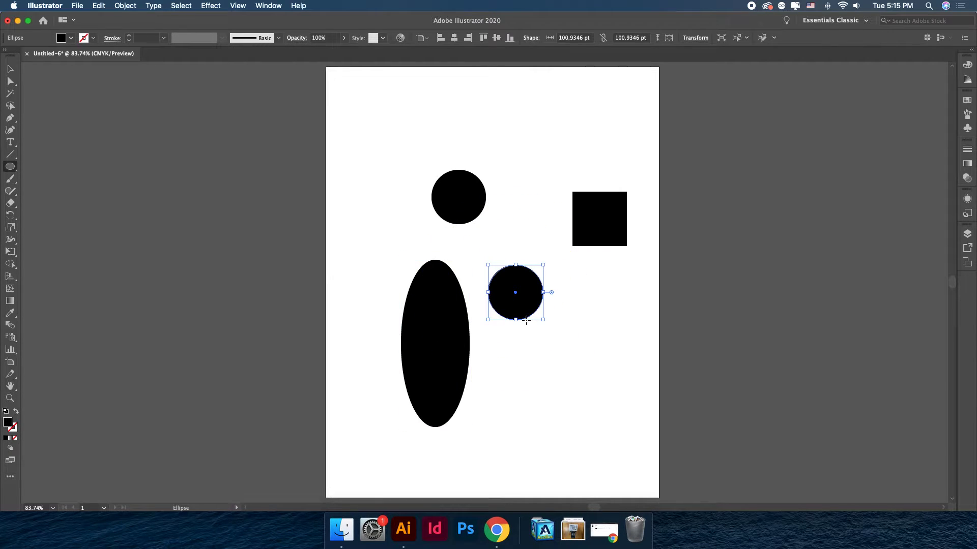
Draw a rounded rectangle about 155 by 110 pt above the first circle with the Rounded Rectangle tool.
key("v")
left_click(203, 243)
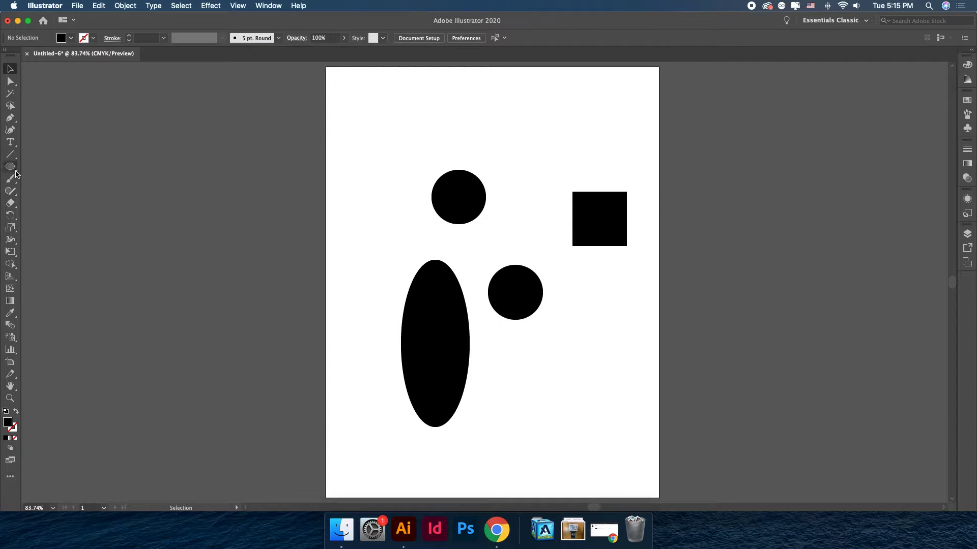
left_click(13, 170)
left_click(14, 172)
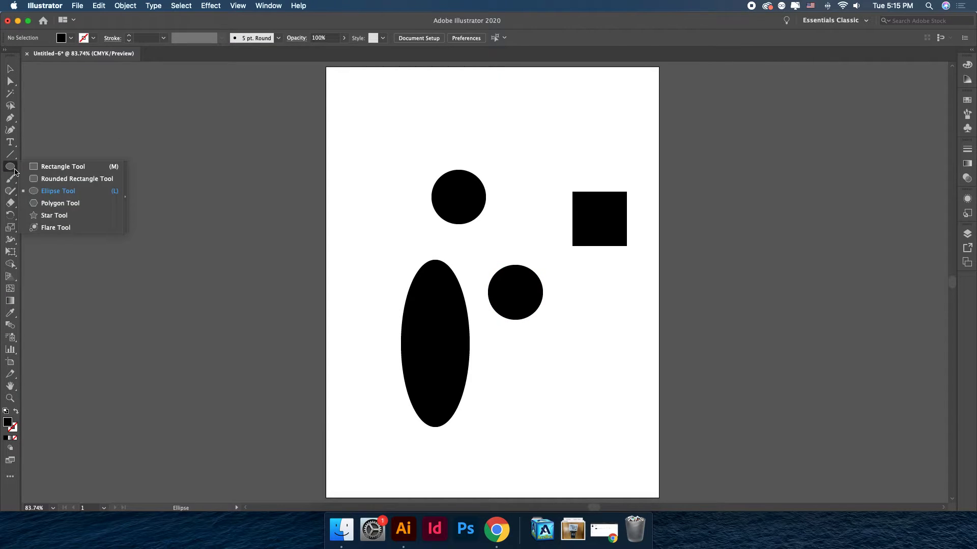
left_click(60, 179)
left_click_drag(400, 95, 484, 154)
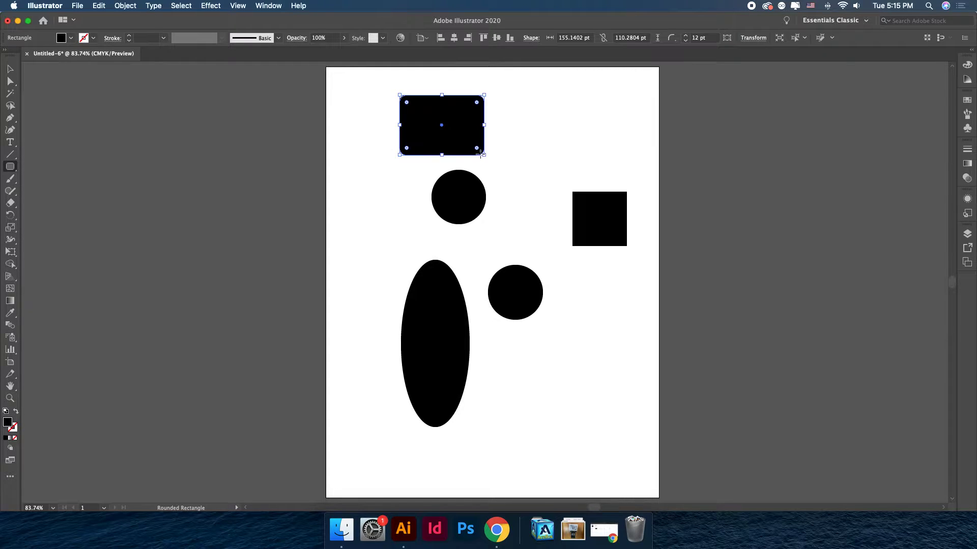
Draw a triangle about 74 by 64 pt with the Polygon tool, reducing the number of sides to three.
left_click(11, 173)
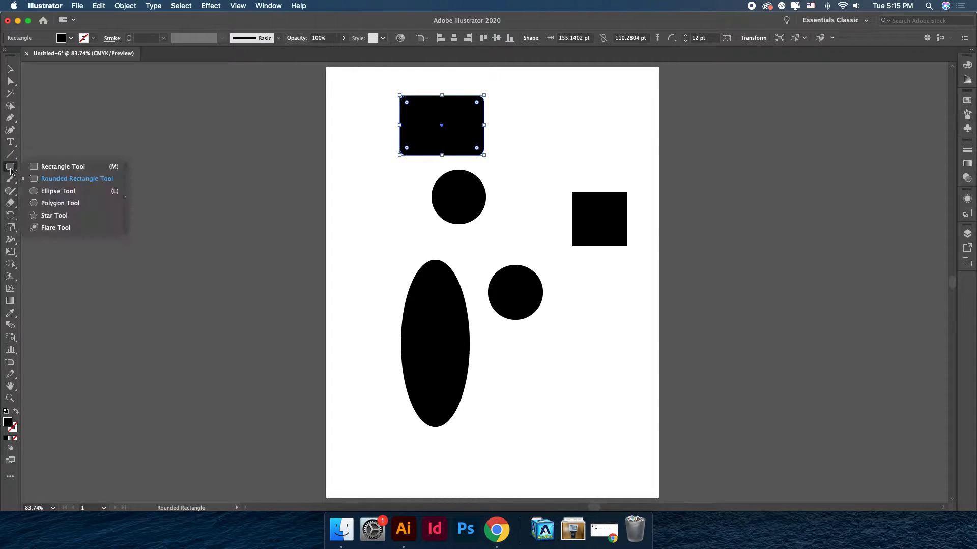
left_click(59, 204)
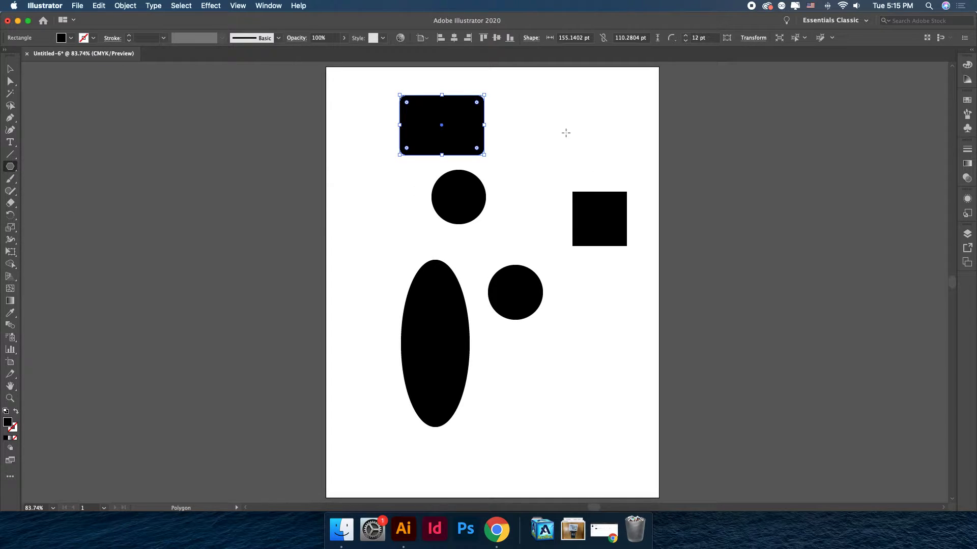
left_click_drag(536, 117, 548, 134)
key("Down")
key("Up")
key("Up")
key("Down")
key("Up")
key("Down")
key("Down")
key("Down")
key("Down")
mouse_move(549, 136)
left_mouse_down()
mouse_move(562, 130)
mouse_move(608, 182)
mouse_move(566, 111)
mouse_move(564, 135)
mouse_move(585, 160)
mouse_move(583, 137)
mouse_move(555, 120)
left_mouse_up()
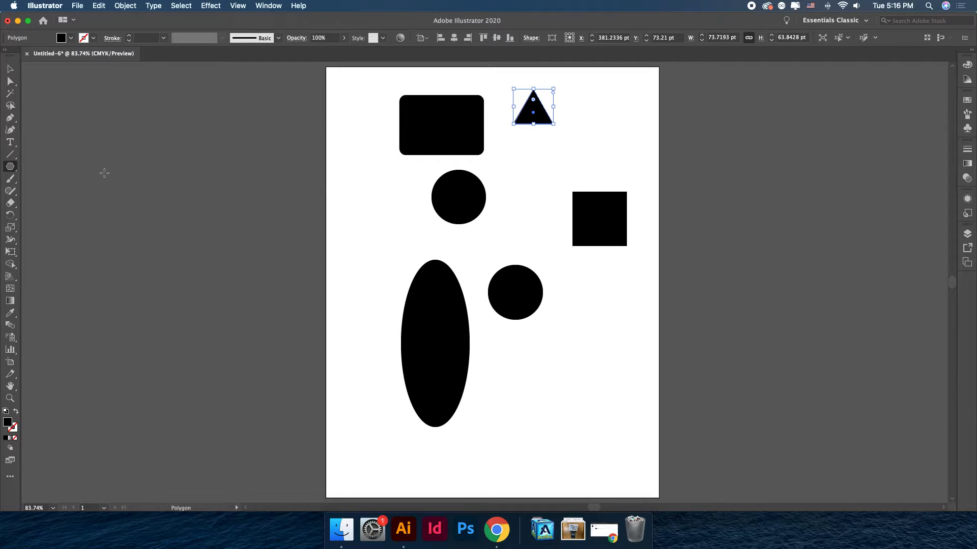
Draw an eight-pointed star about 111 pt wide below the lower circle with the Star tool, adjusting its number of points.
left_click(10, 167)
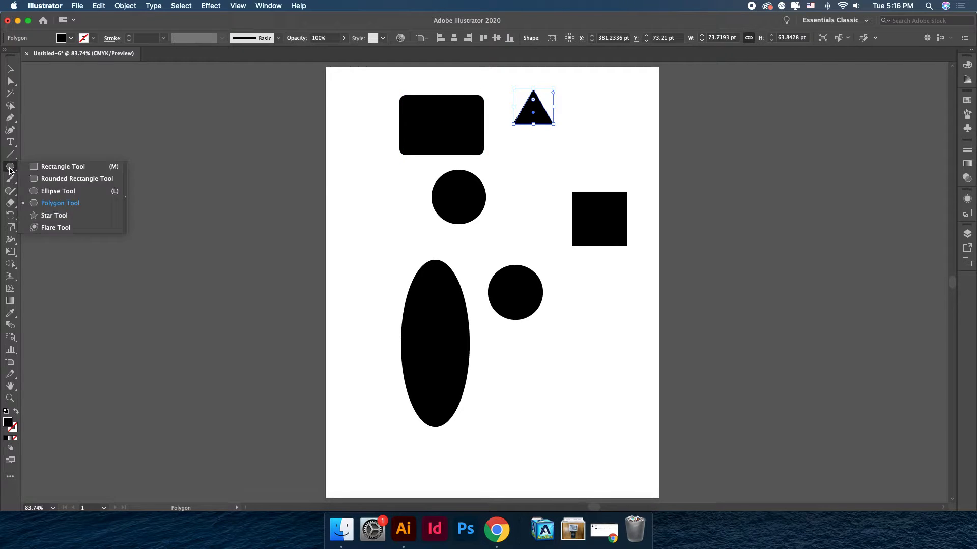
left_click(54, 216)
left_click_drag(531, 349, 551, 371)
key("Up")
key("Up")
key("Up")
key("Up")
key("Up")
key("Down")
key("Down")
key("Down")
key("Down")
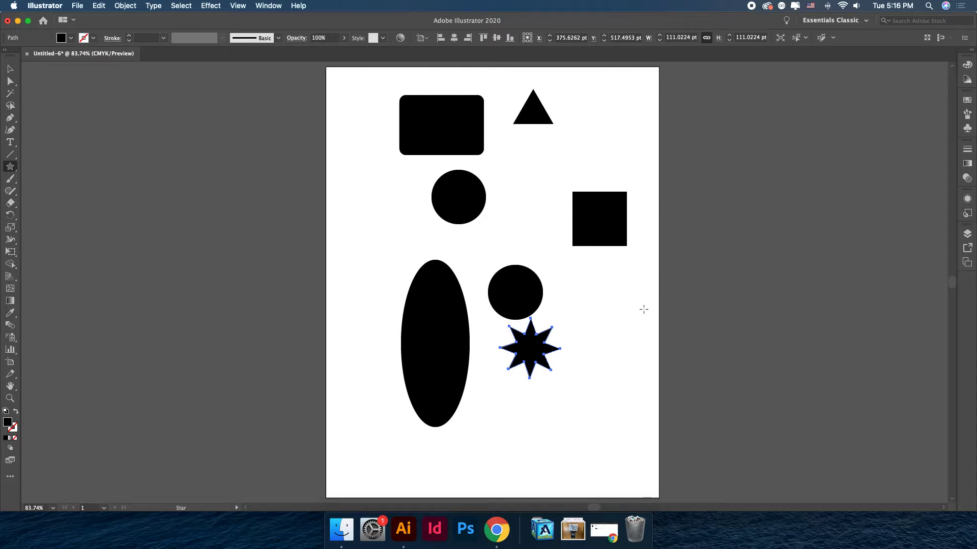
Create a second star left of the upper circle with radius 1 of 55.5269 pt, radius 2 of 27.7635 pt and 8 points, then deselect.
left_click(366, 216)
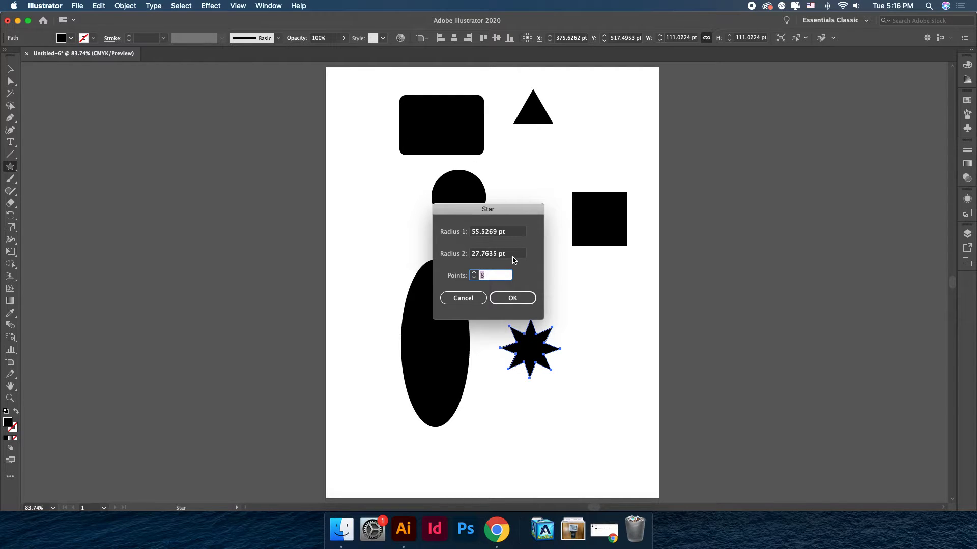
left_click(511, 298)
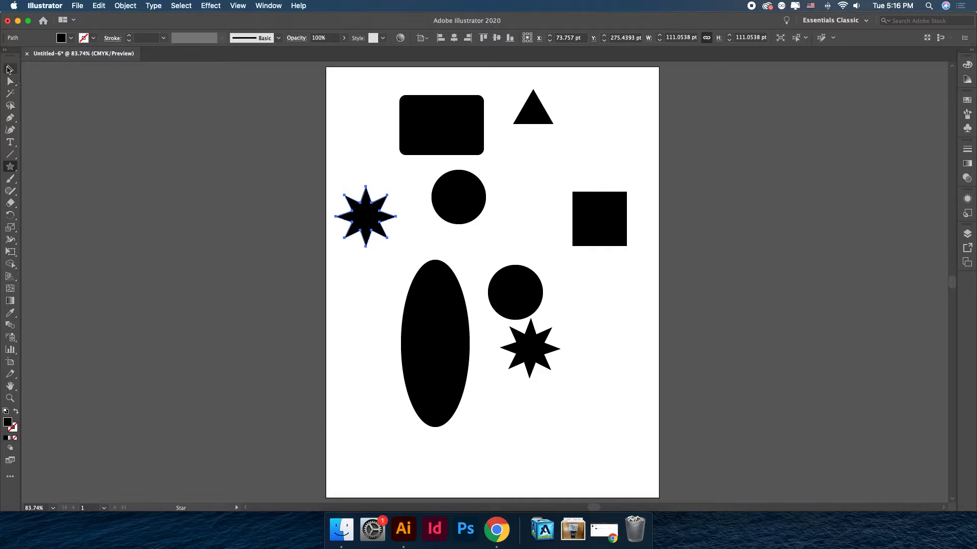
left_click(12, 167)
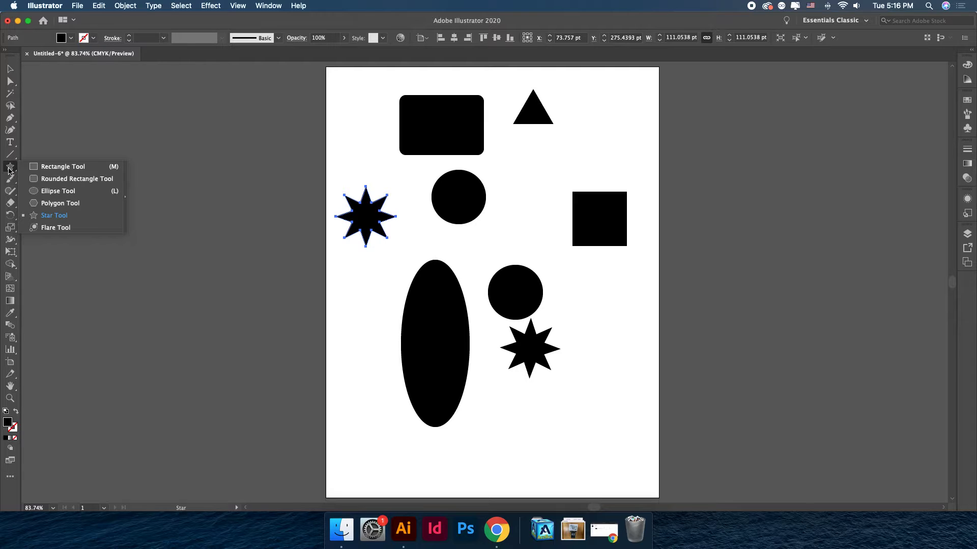
left_click(10, 69)
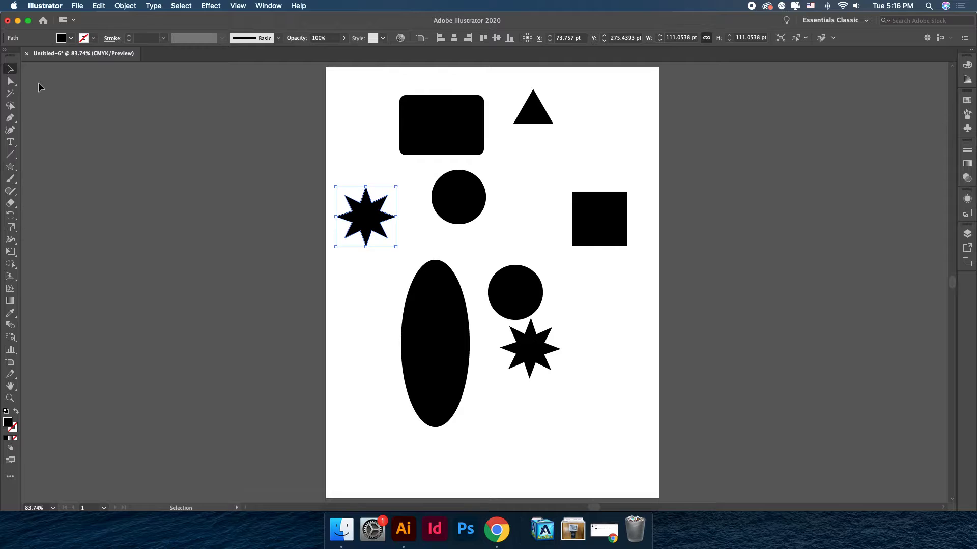
left_click(504, 233)
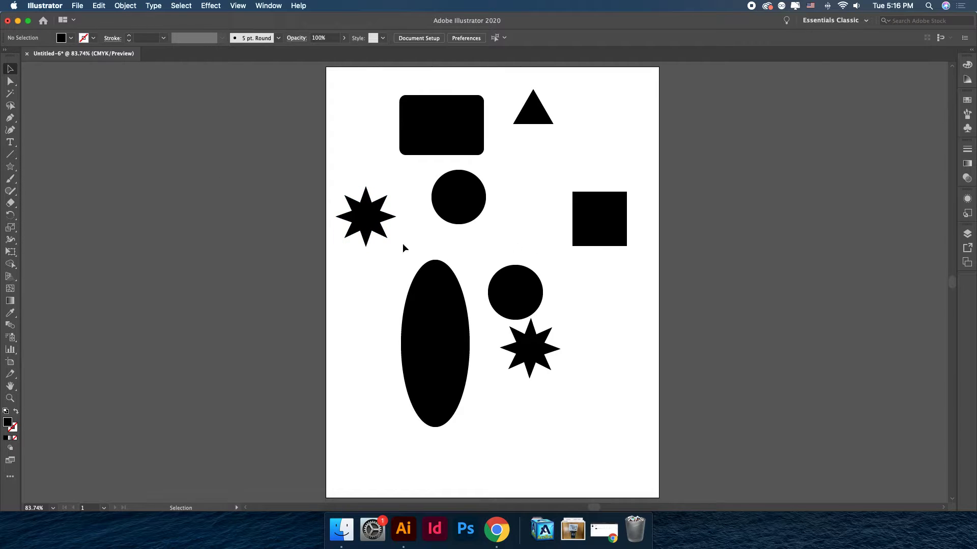
Swap the tall ellipse's fill and stroke to turn it into an outline, and nudge it slightly into place.
left_click(442, 362)
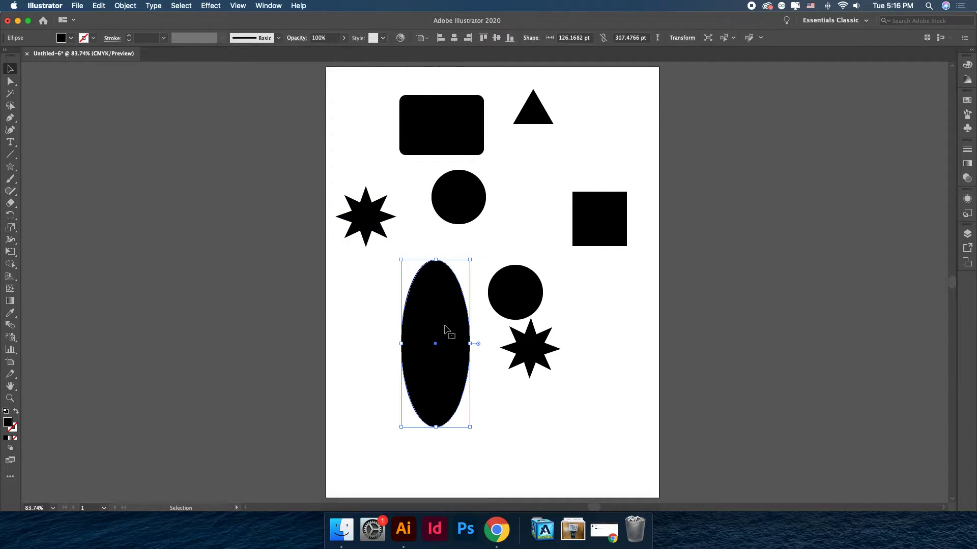
left_click_drag(444, 328, 425, 331)
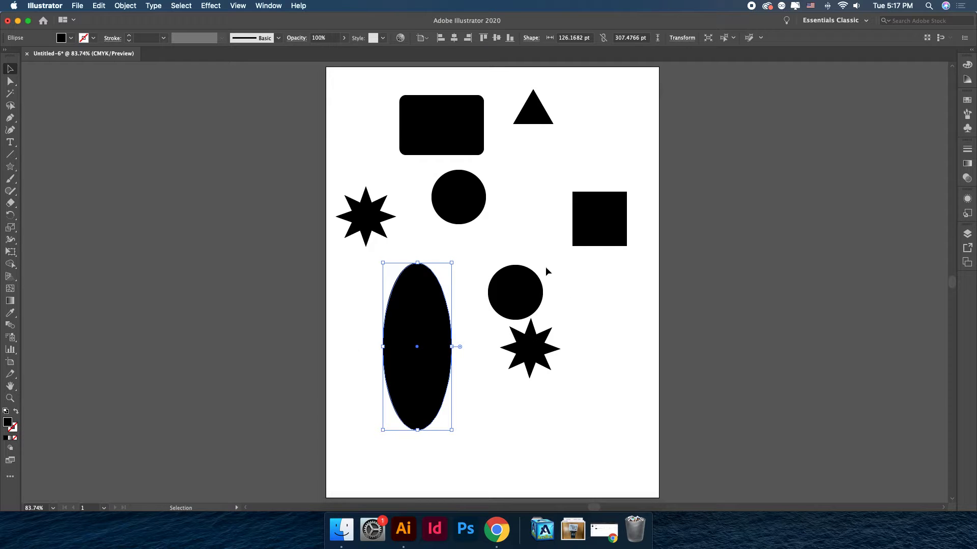
left_click(16, 411)
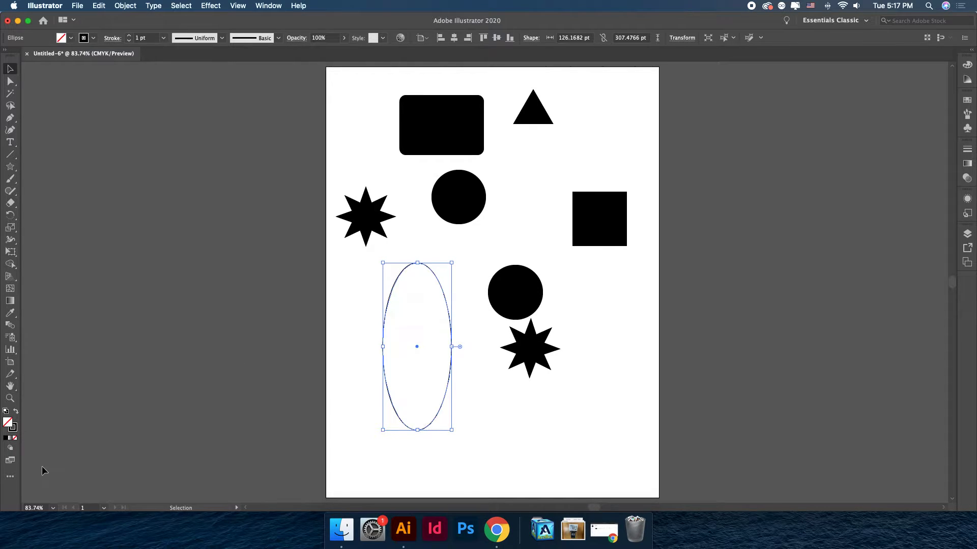
left_click(513, 440)
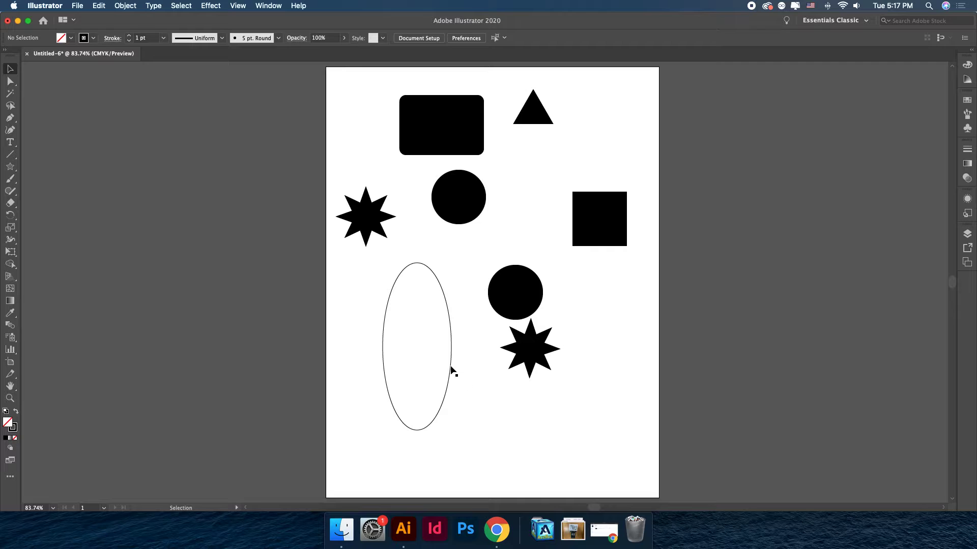
left_click_drag(452, 370, 463, 353)
left_click(521, 424)
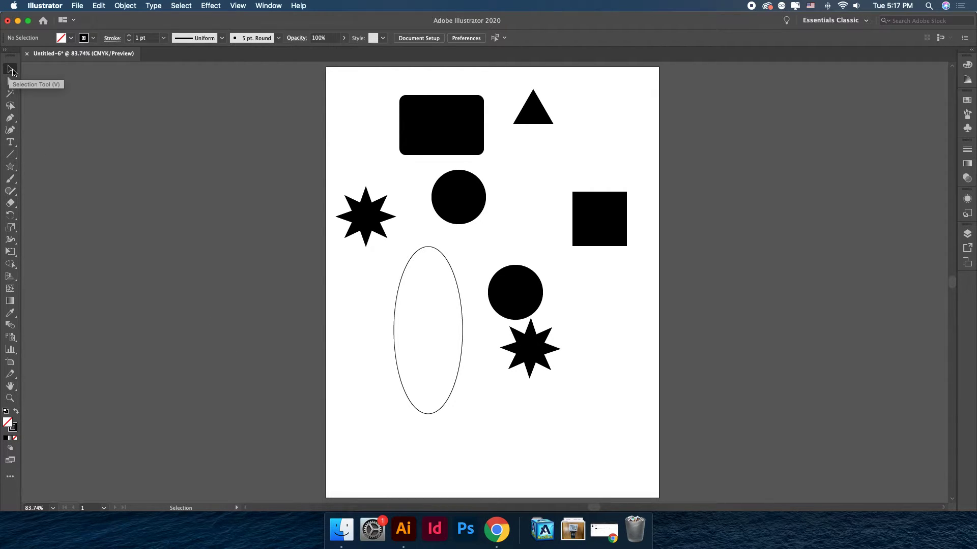
Move the rounded rectangle left and scale the triangle into a large inverted triangle about 329 by 267 pt.
left_click_drag(443, 135, 365, 145)
left_click_drag(532, 115, 645, 158)
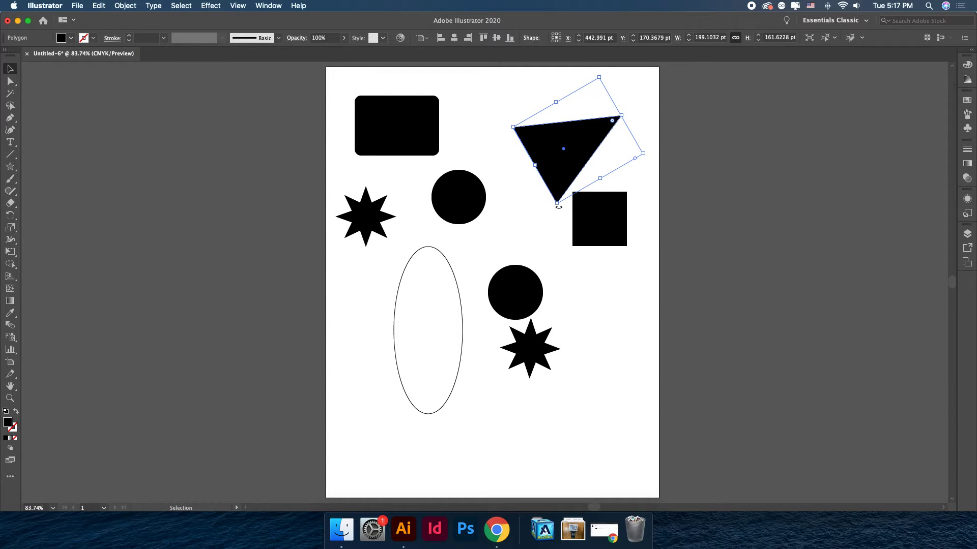
left_click_drag(560, 211, 557, 273)
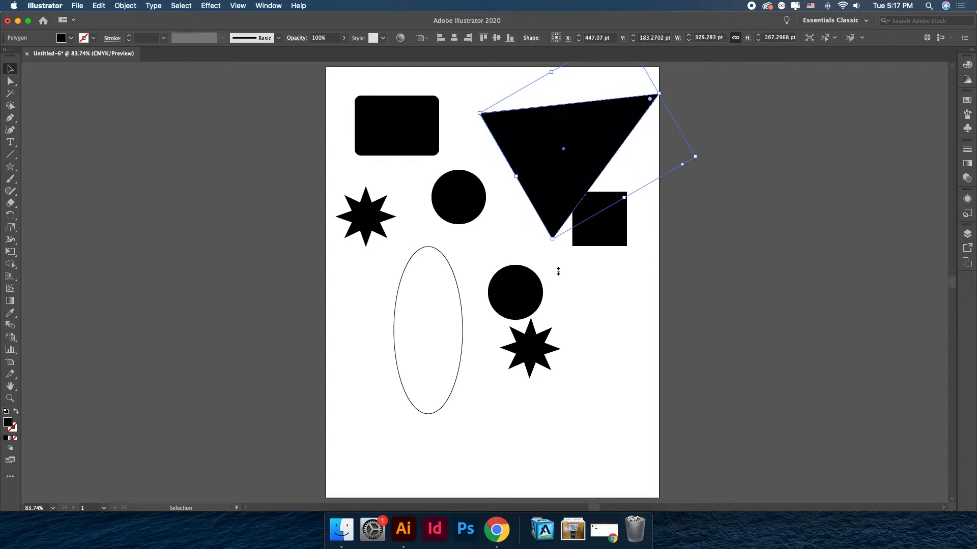
left_click(580, 286)
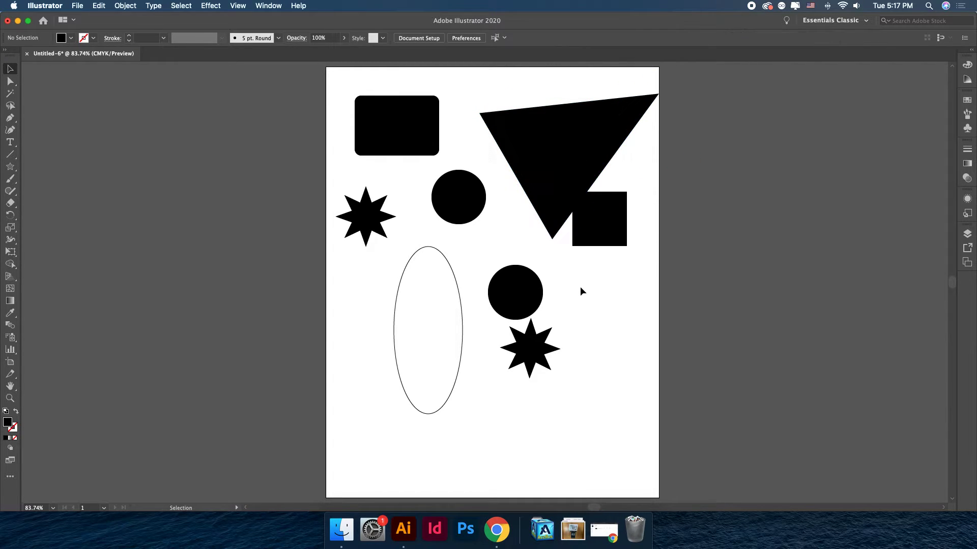
Reposition the rounded rectangle into the artboard's upper-left corner and shift the large triangle further right.
left_click(11, 83)
left_click(10, 70)
left_click_drag(407, 122, 470, 122)
left_click_drag(526, 146, 448, 146)
left_click_drag(497, 131, 610, 129)
left_click_drag(467, 122, 411, 132)
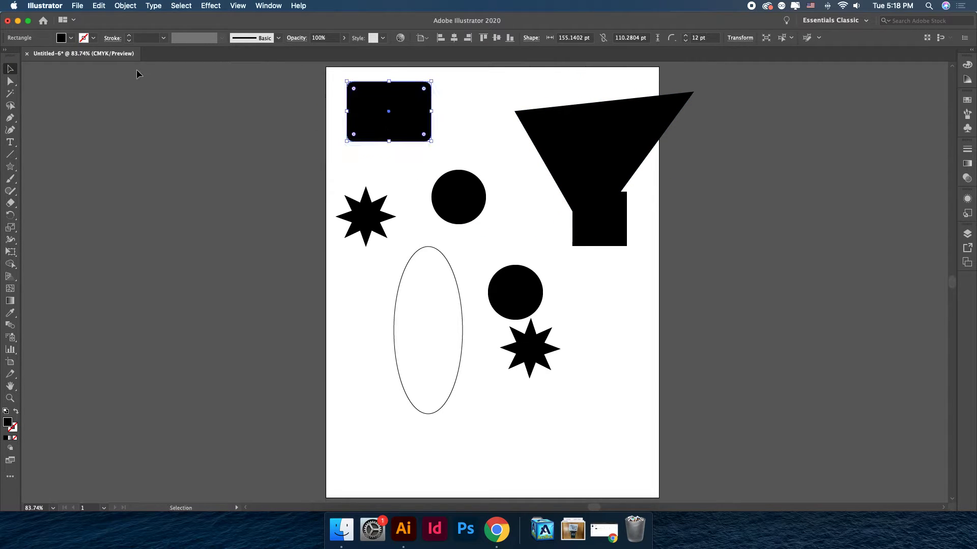
Select the left star and pull one of its outer anchor points out into a long spike with the Direct Selection tool.
left_click(14, 86)
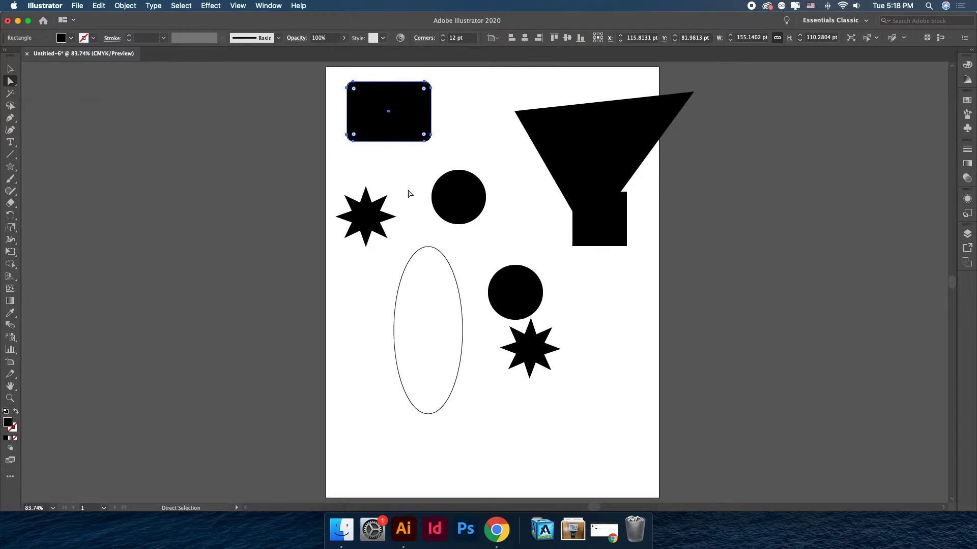
left_click(464, 205)
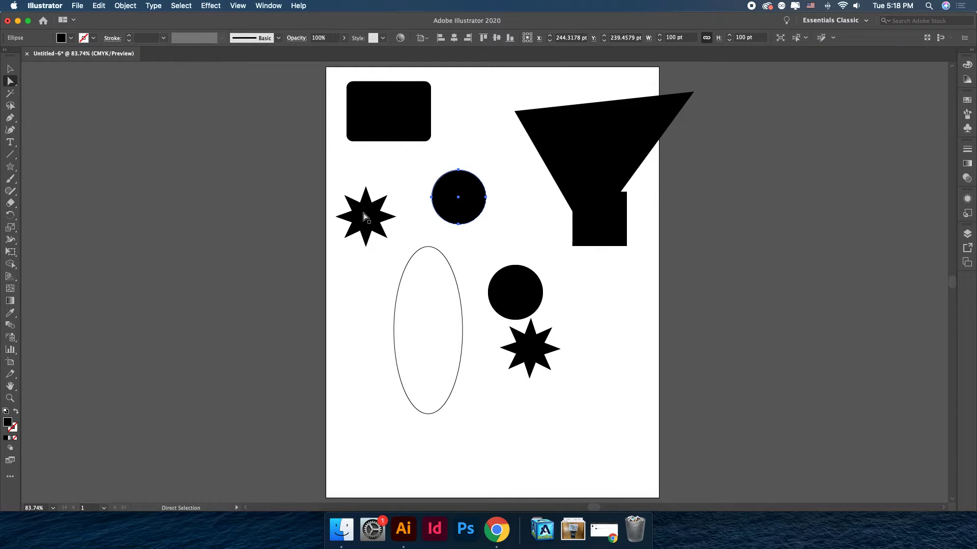
left_click(370, 223)
key("super+equal")
key("super+equal")
key("super+equal")
key("super+equal")
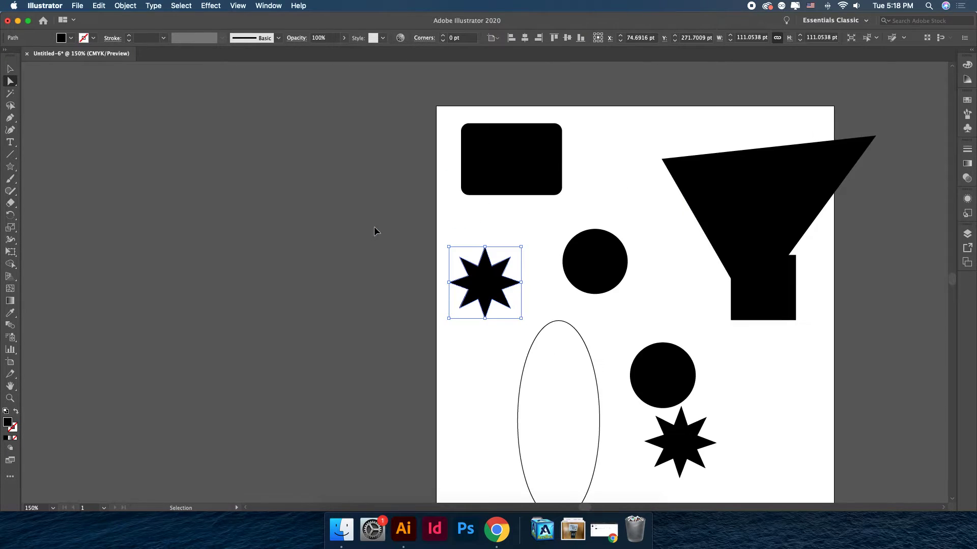
key("a")
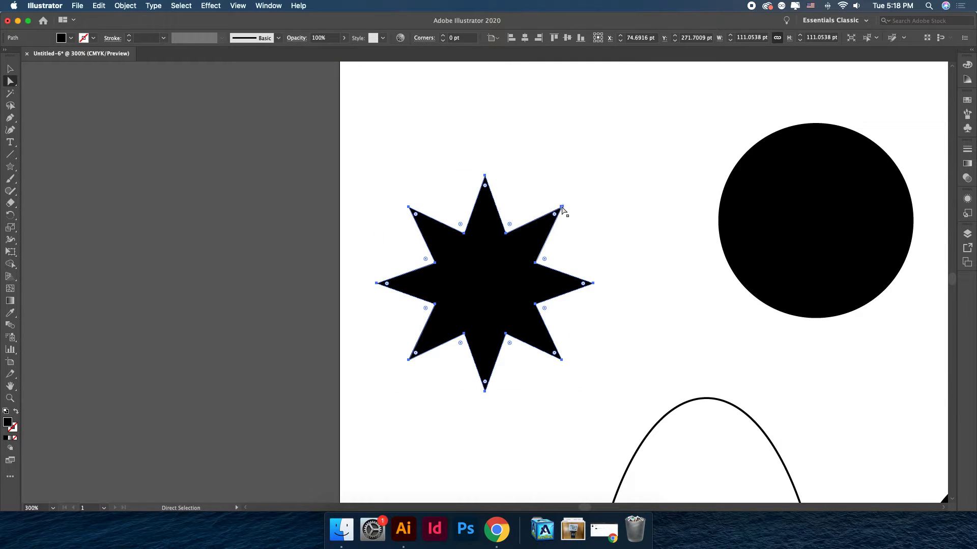
left_click(561, 207)
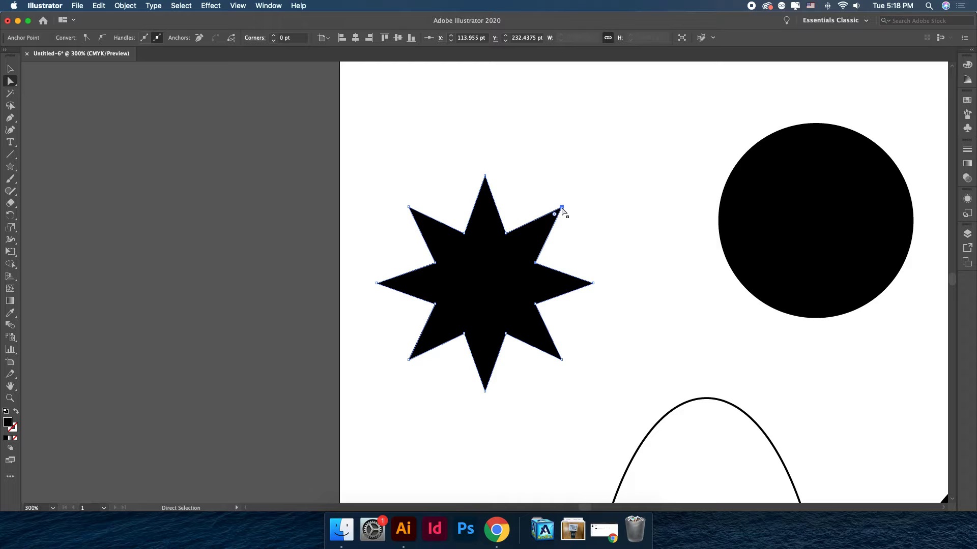
left_click_drag(561, 208, 702, 103)
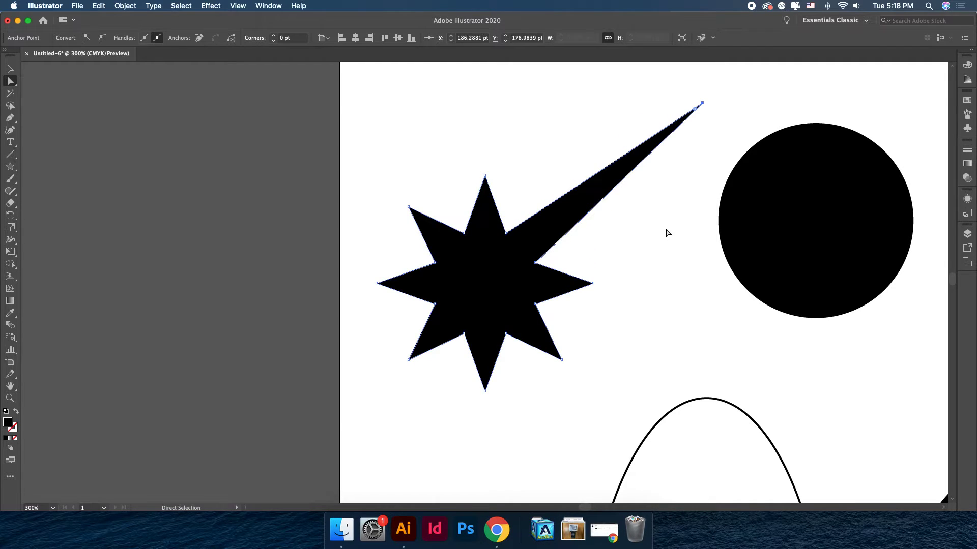
Drag the star's lower-right point further downward.
left_click(592, 283)
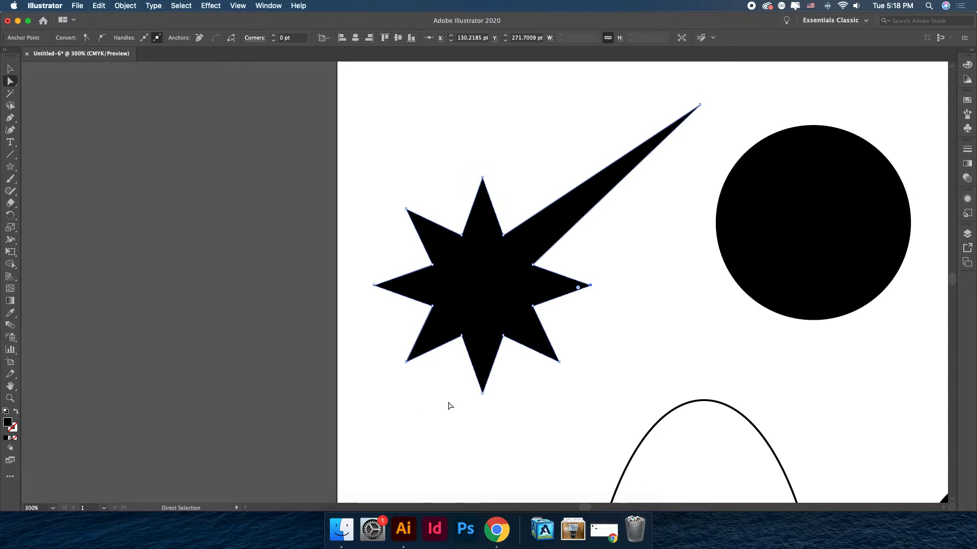
left_click_drag(560, 362, 708, 399)
left_click(589, 285)
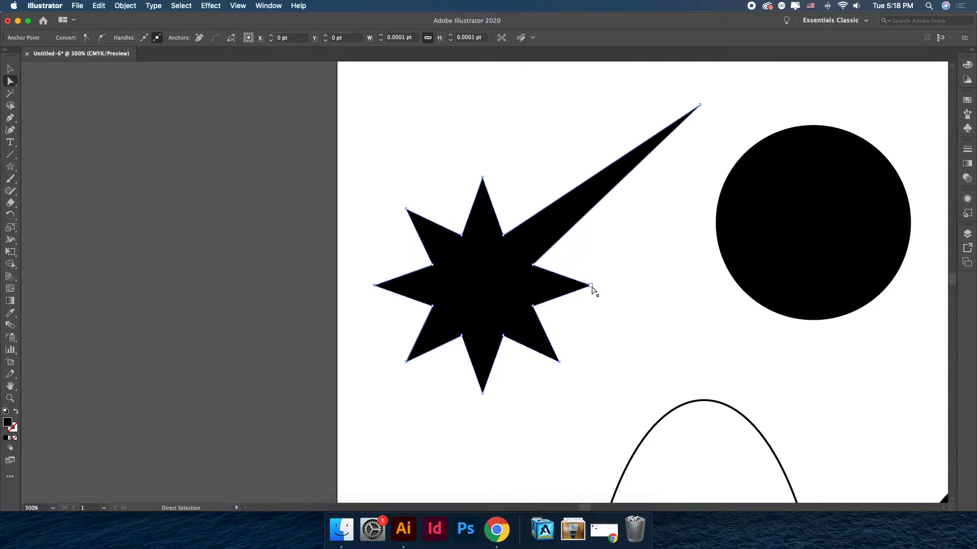
left_click(559, 362, "shift")
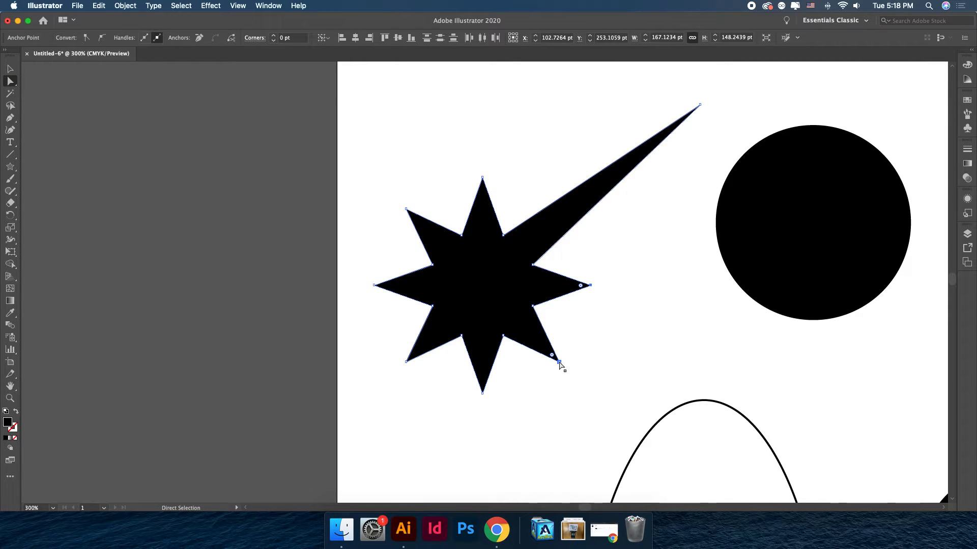
left_click_drag(559, 363, 551, 437)
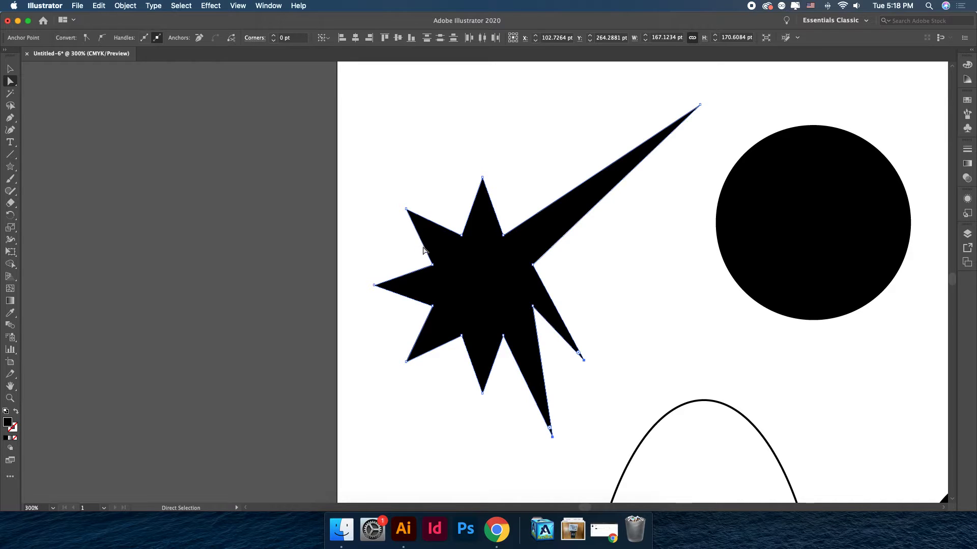
Round several of the star's inner corners using the corner widgets.
left_click(433, 265)
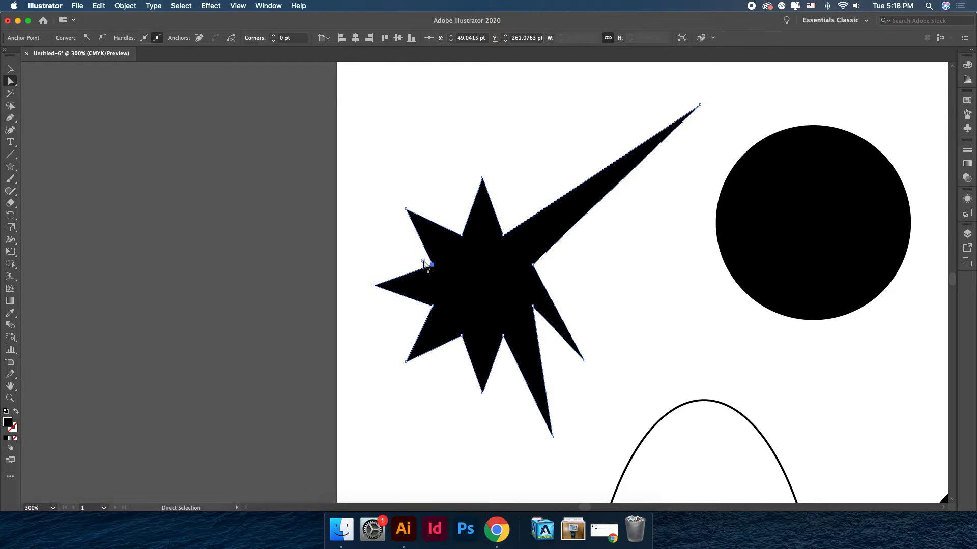
mouse_move(424, 262)
left_mouse_down()
mouse_move(396, 257)
mouse_move(409, 259)
left_mouse_up()
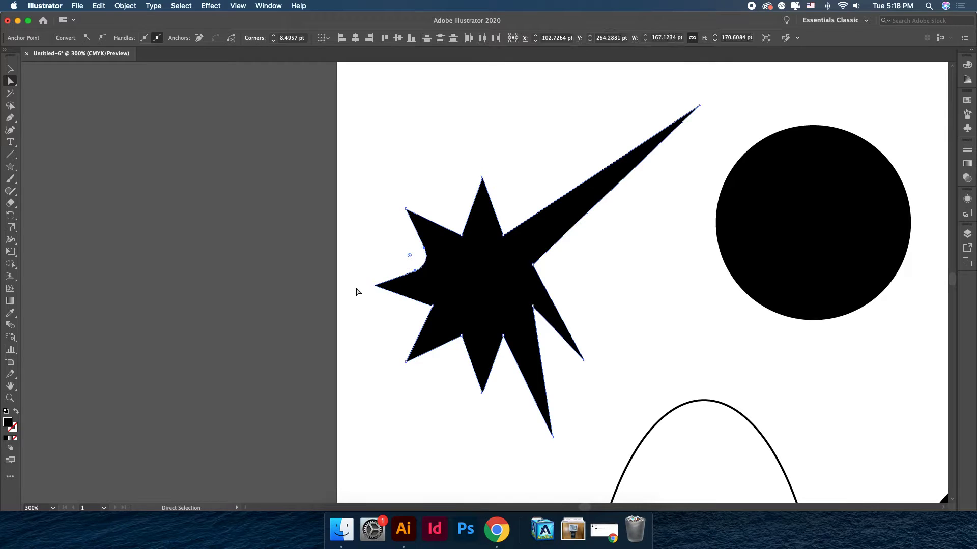
left_click(432, 306)
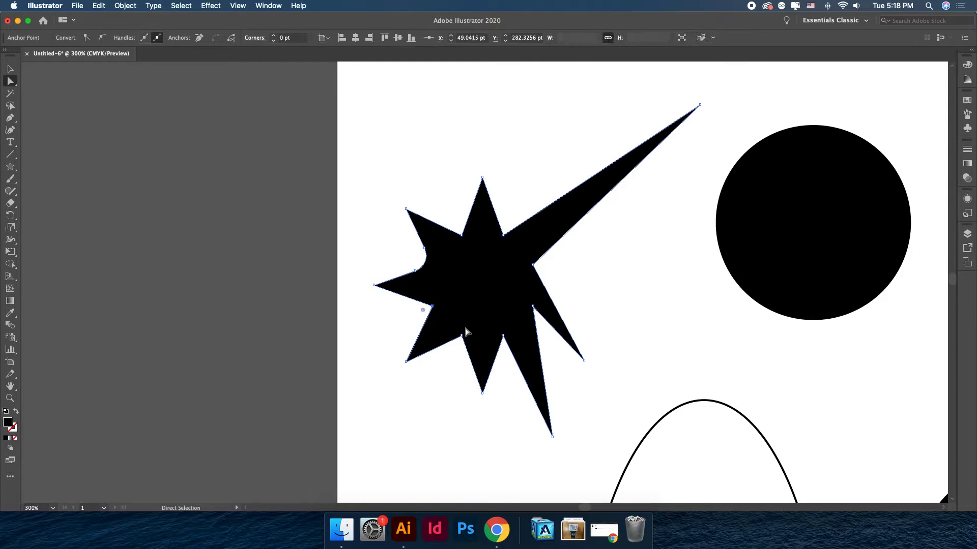
left_click(461, 336, "shift")
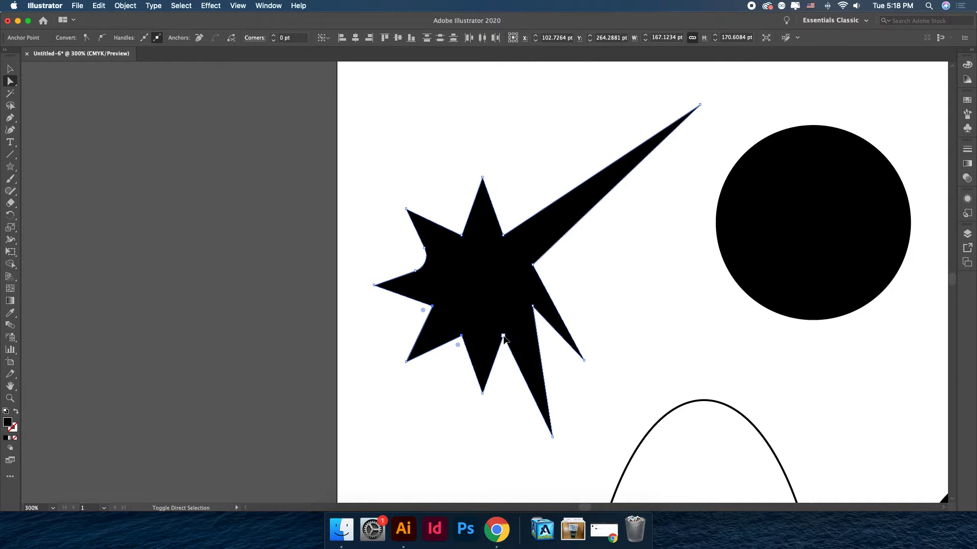
left_click(503, 337, "shift")
left_click_drag(504, 353, 505, 375)
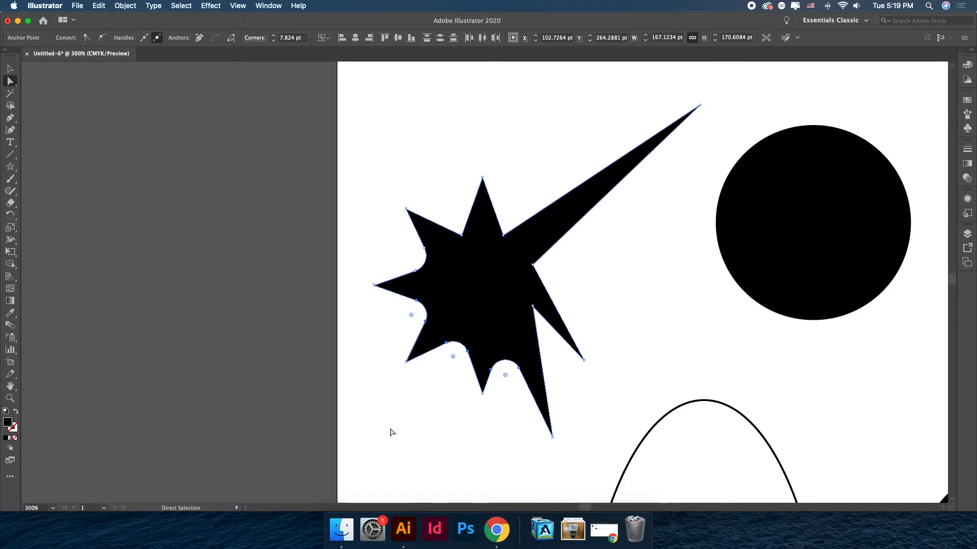
Undo the star edits to restore its original shape.
key("ctrl+z")
key("ctrl+z")
key("ctrl+z")
key("ctrl+z")
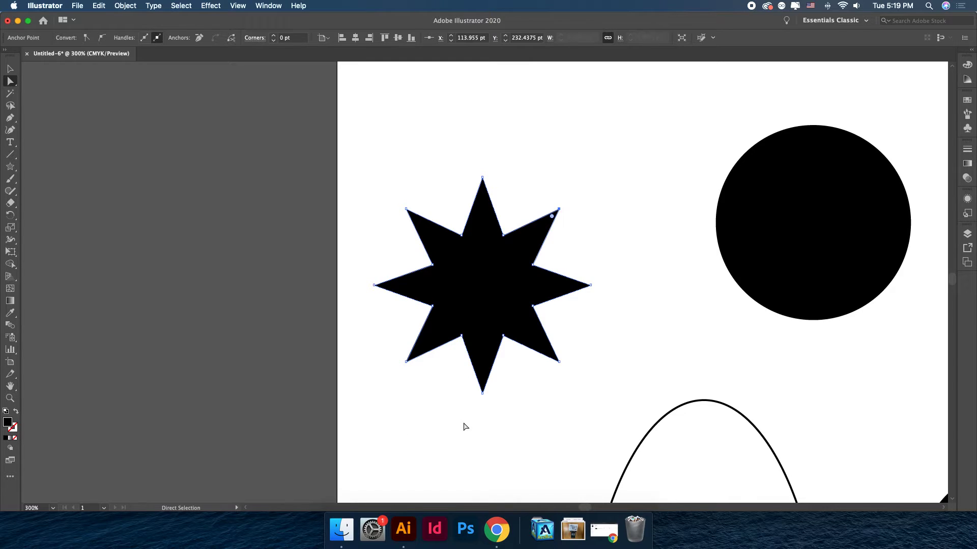
scroll(463, 426, "right", 2)
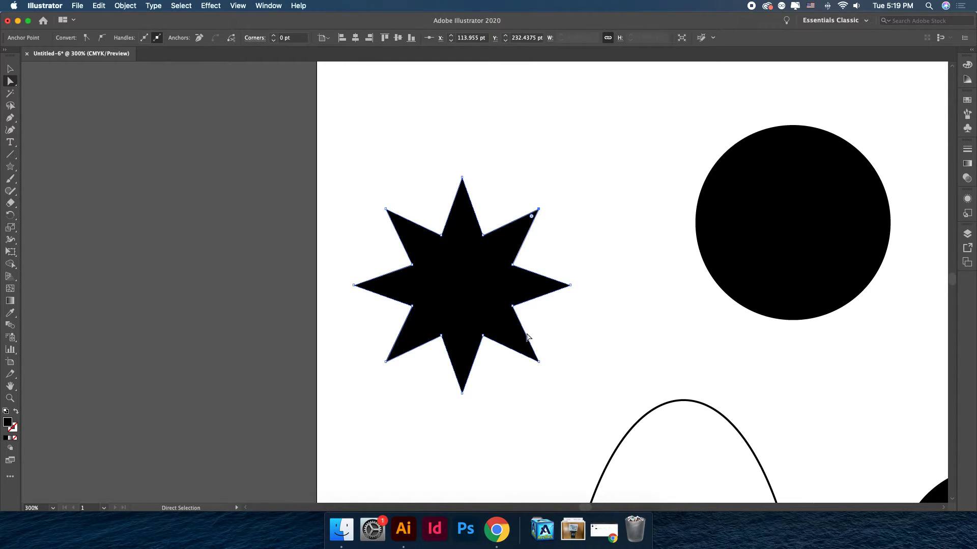
left_click(527, 338)
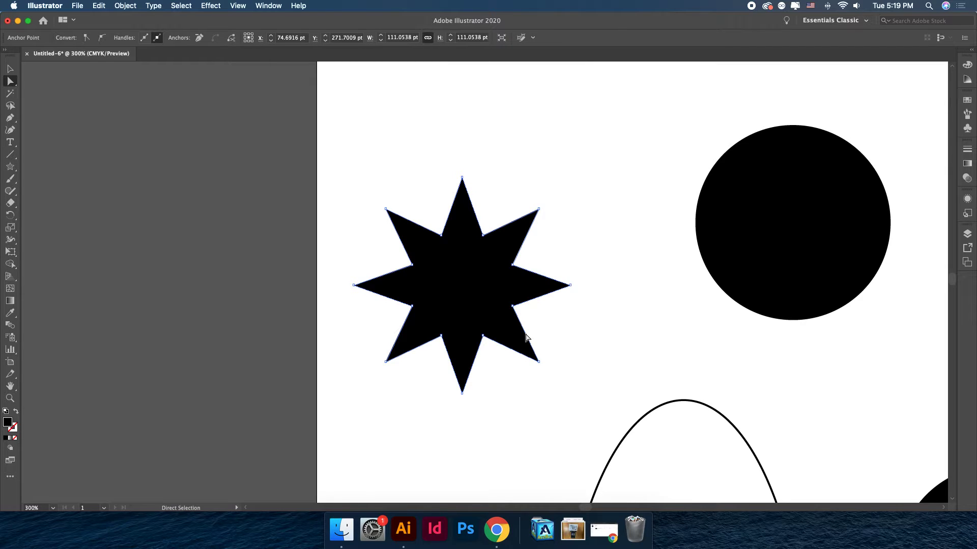
mouse_move(527, 337)
left_mouse_down()
mouse_move(610, 331)
mouse_move(692, 297)
mouse_move(543, 342)
mouse_move(527, 337)
left_mouse_up()
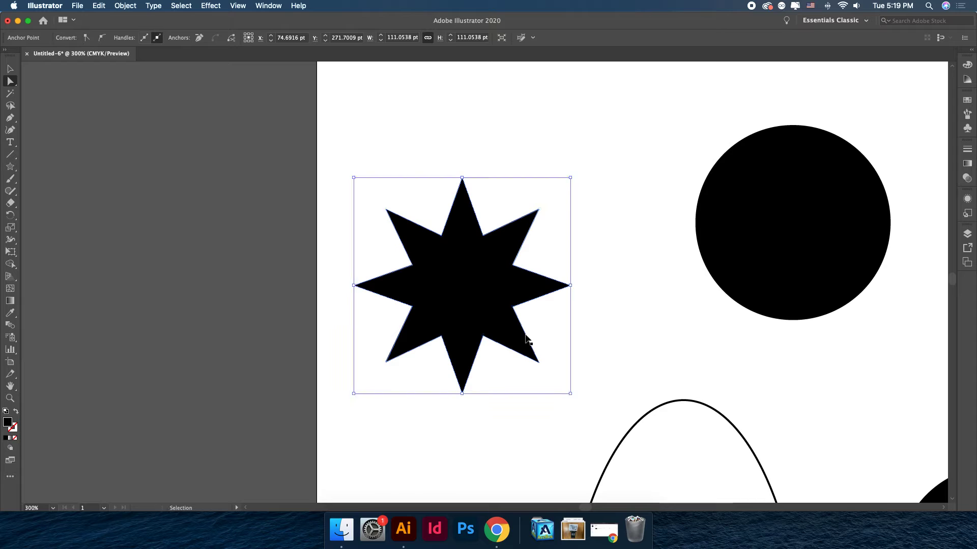
left_click(585, 271)
left_click(460, 209)
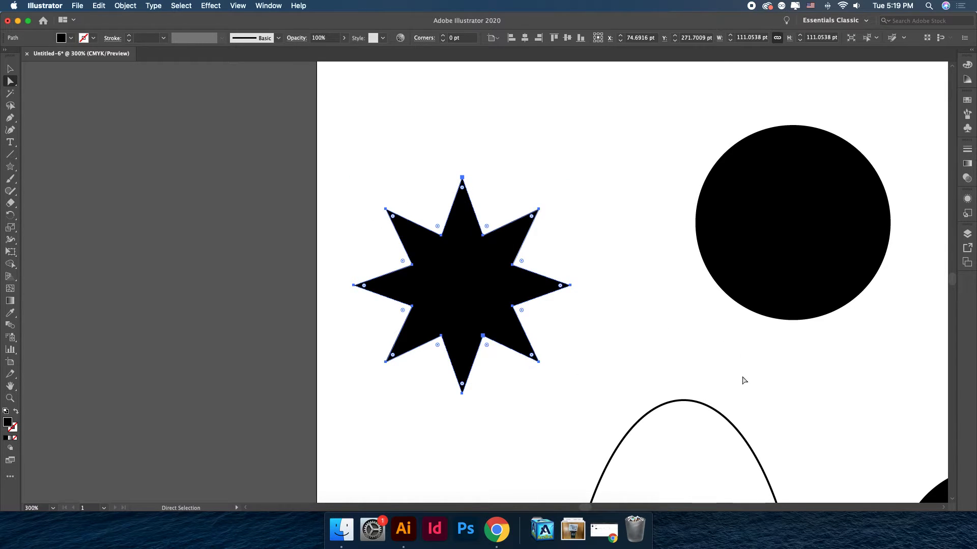
left_click_drag(717, 362, 585, 156)
Delete all the shapes on the artboard, including the rounded rectangle.
key("super+minus")
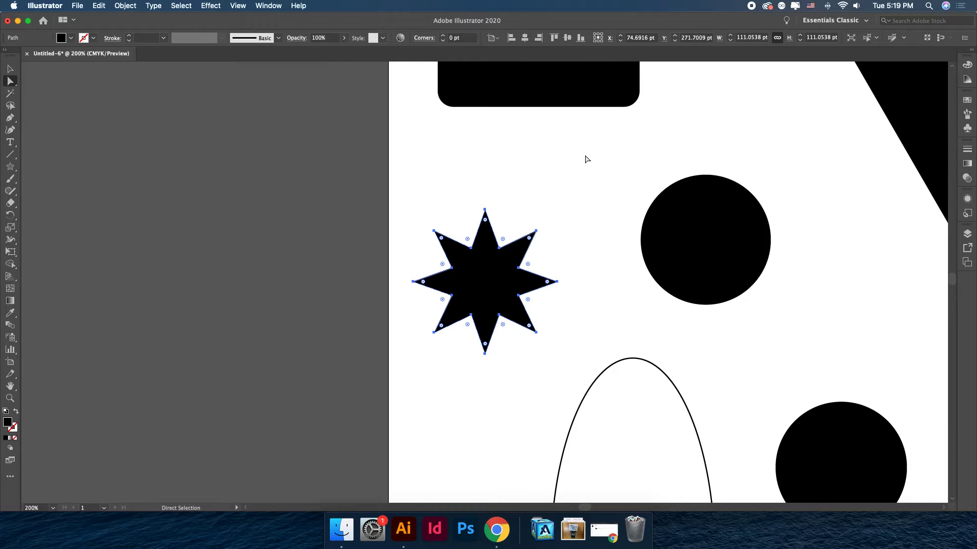
scroll(593, 323, "right", 2)
key("super+minus")
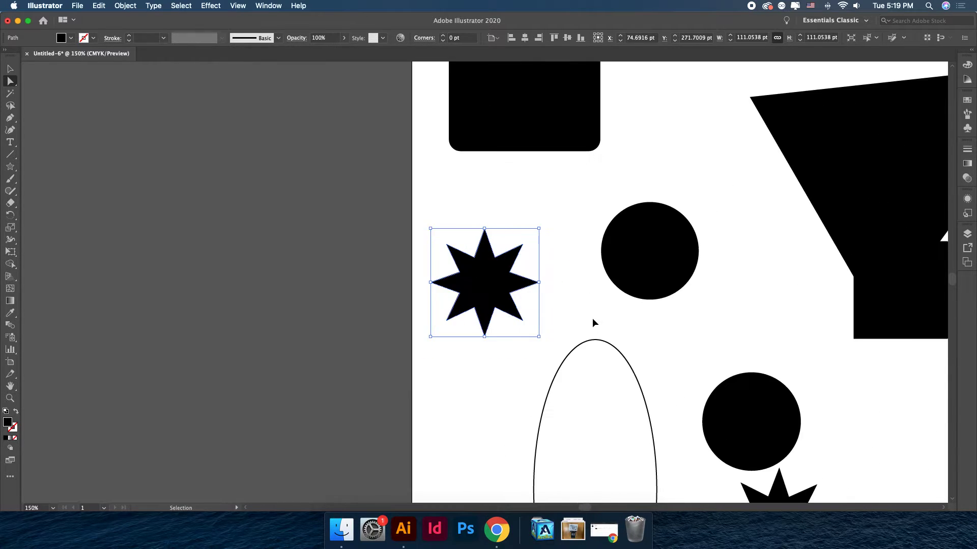
key("super+minus")
key("super+minus")
key("v")
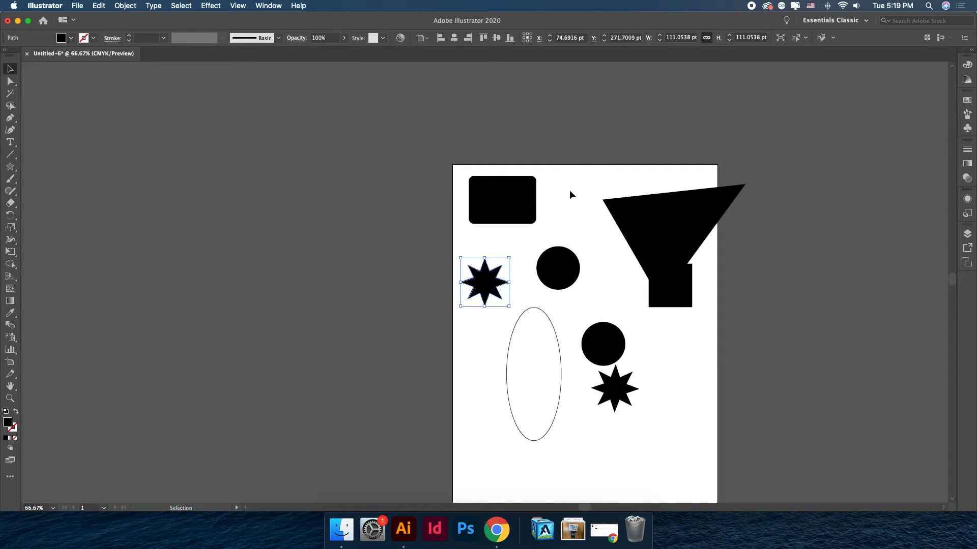
left_click_drag(471, 235, 709, 416)
key("Delete")
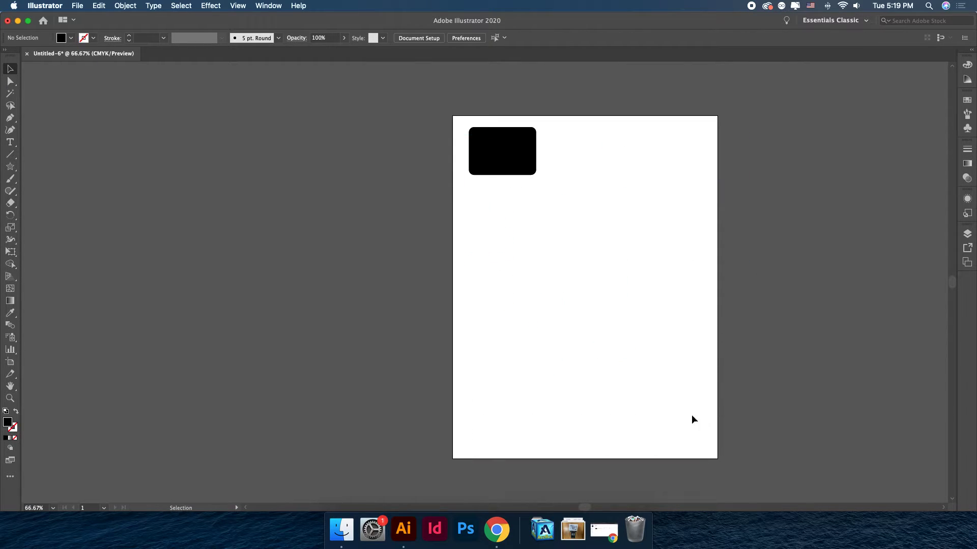
left_click(519, 144)
key("Delete")
Create a point text object with placeholder text using the Type tool.
left_click(10, 143)
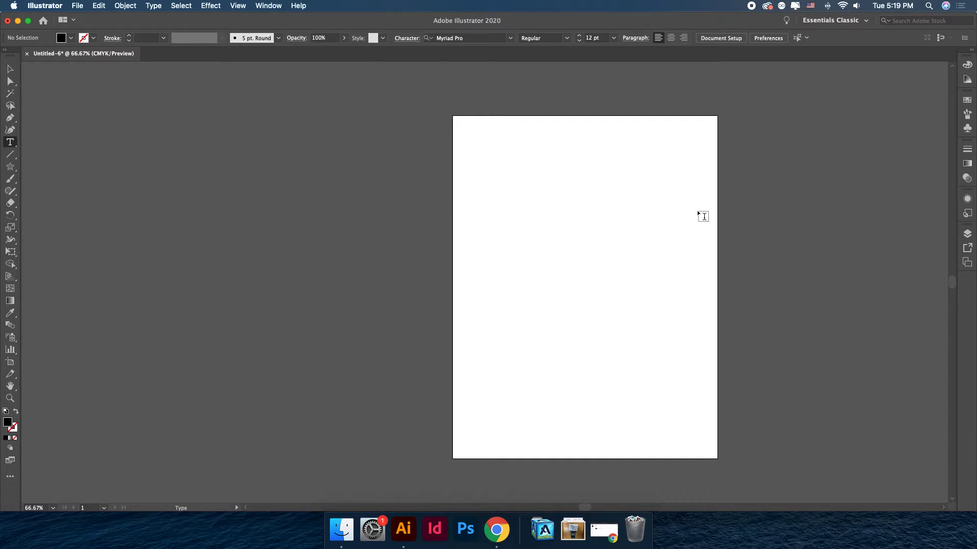
key("super+1")
left_click_drag(697, 210, 495, 268)
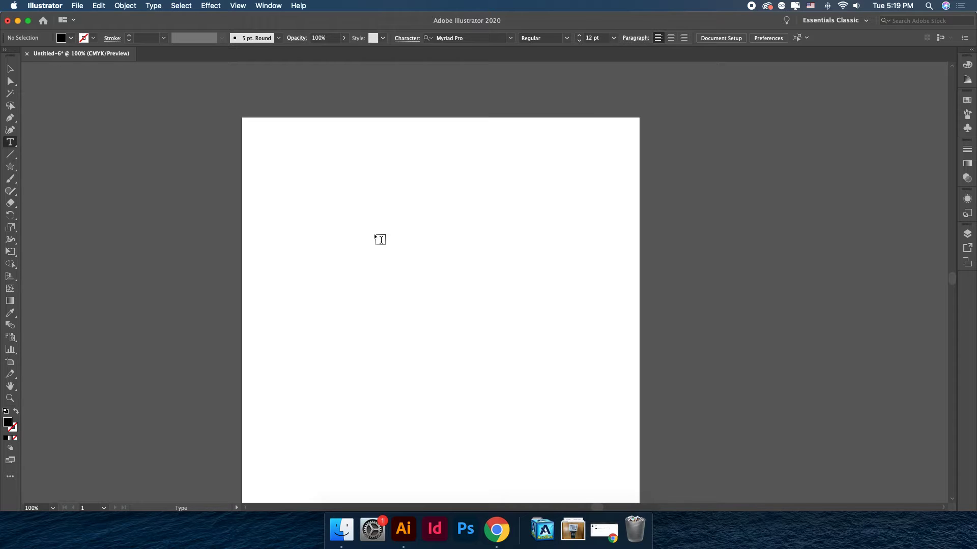
left_click(339, 229)
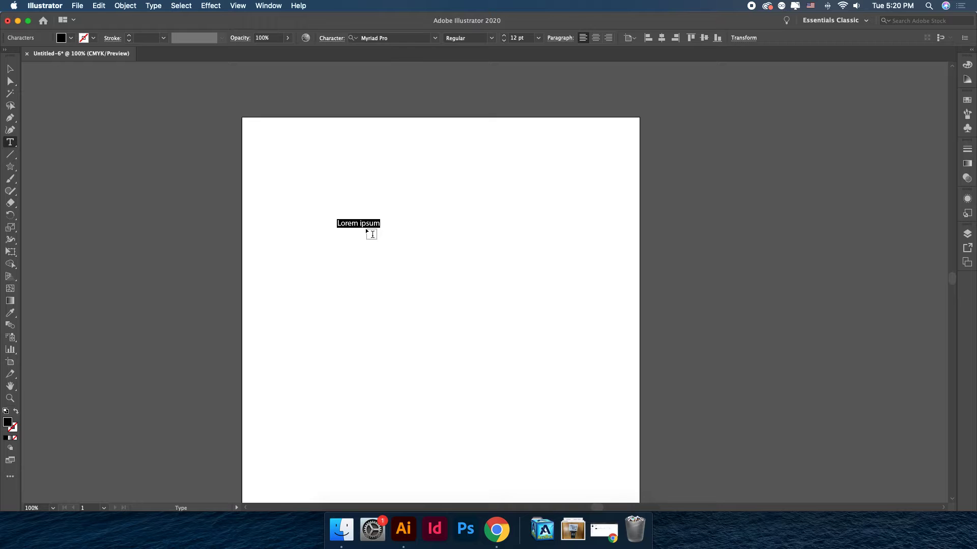
scroll(403, 208, "right", 1)
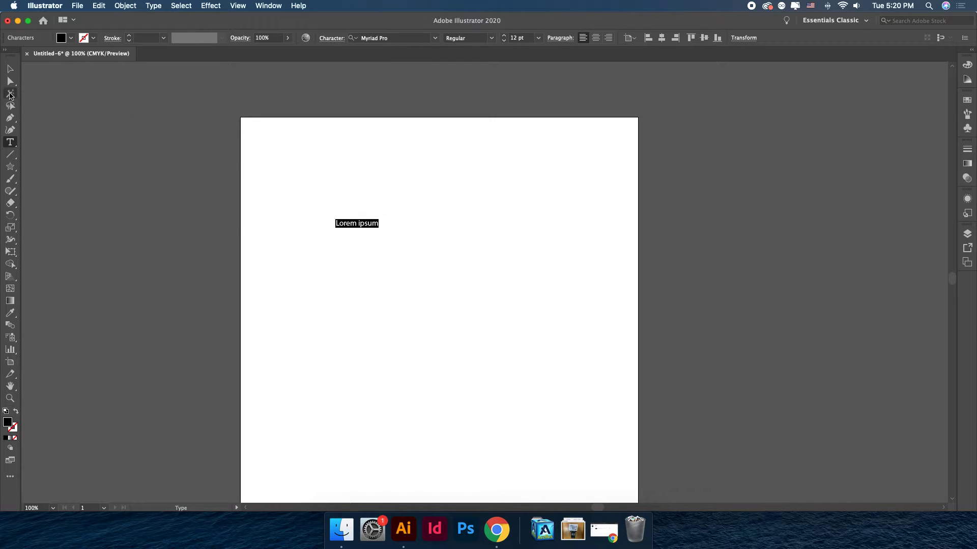
left_click(10, 69)
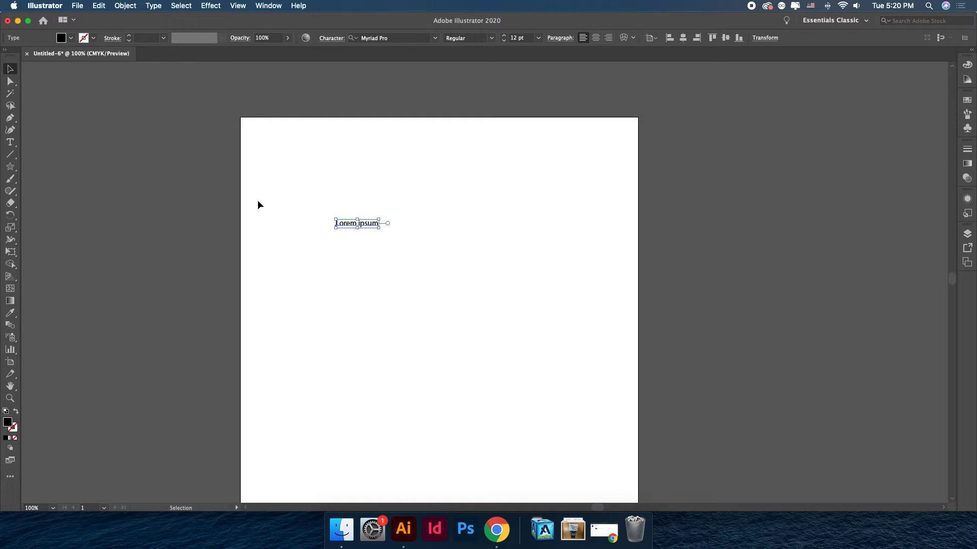
Replace the placeholder text with "Design Nerd".
double_click(363, 224)
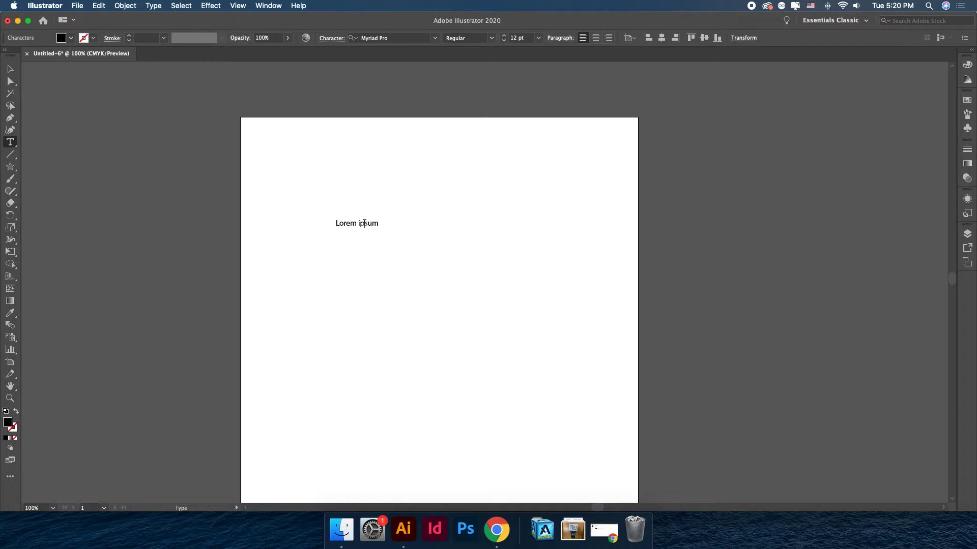
triple_click(364, 223)
type("Design")
key("BackSpace")
key("BackSpace")
key("BackSpace")
key("BackSpace")
key("BackSpace")
key("BackSpace")
type("ign Nerd")
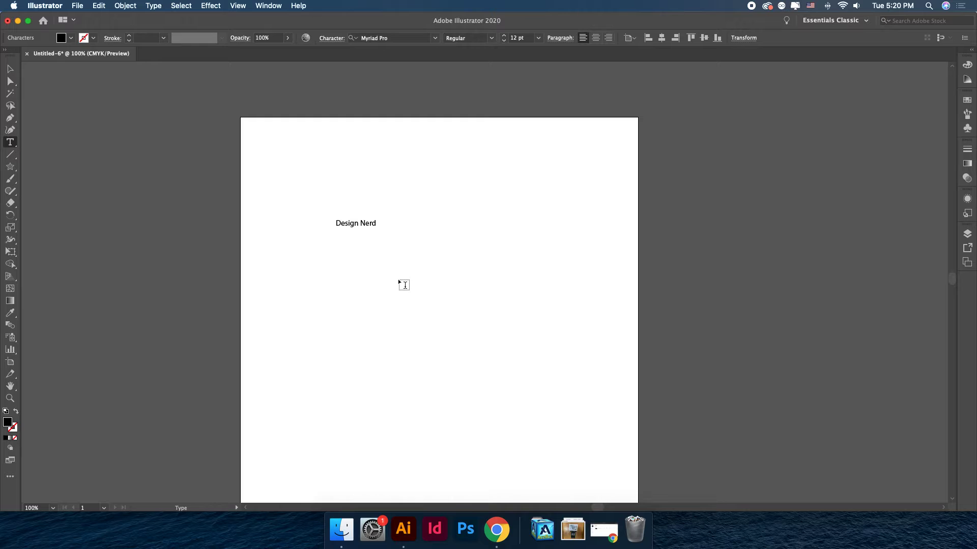
left_click(10, 69)
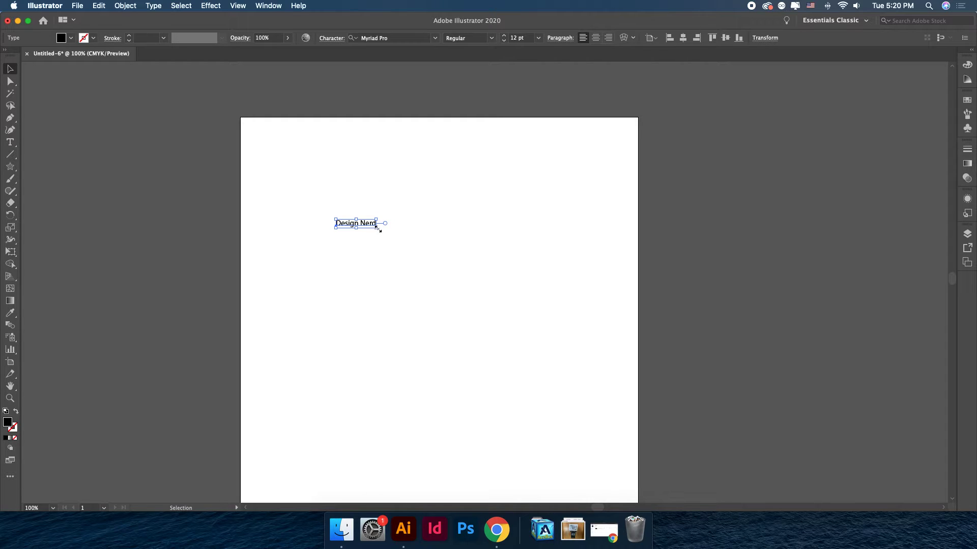
Scale the "Design Nerd" text up to about 58.7 pt by resizing its bounding box.
left_click_drag(376, 229, 533, 296)
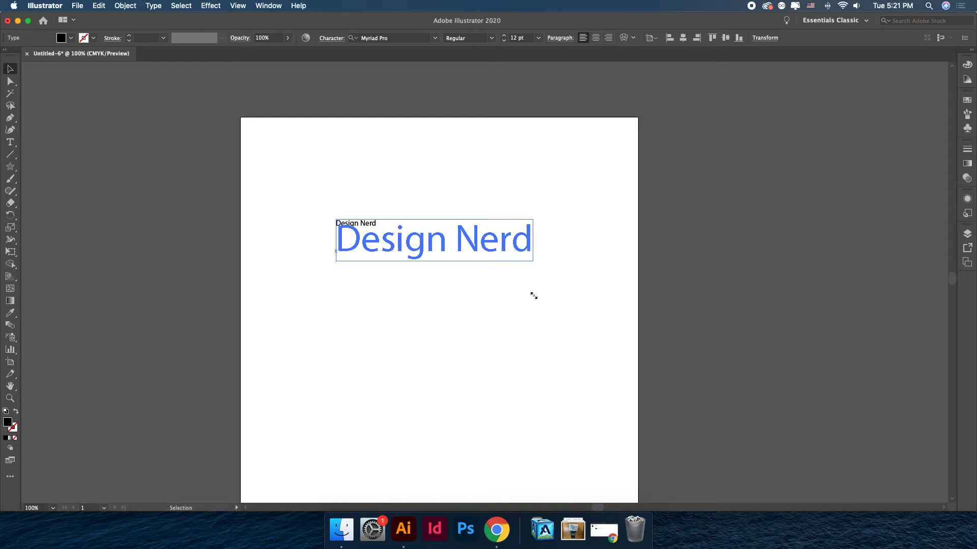
left_click_drag(533, 295, 533, 295)
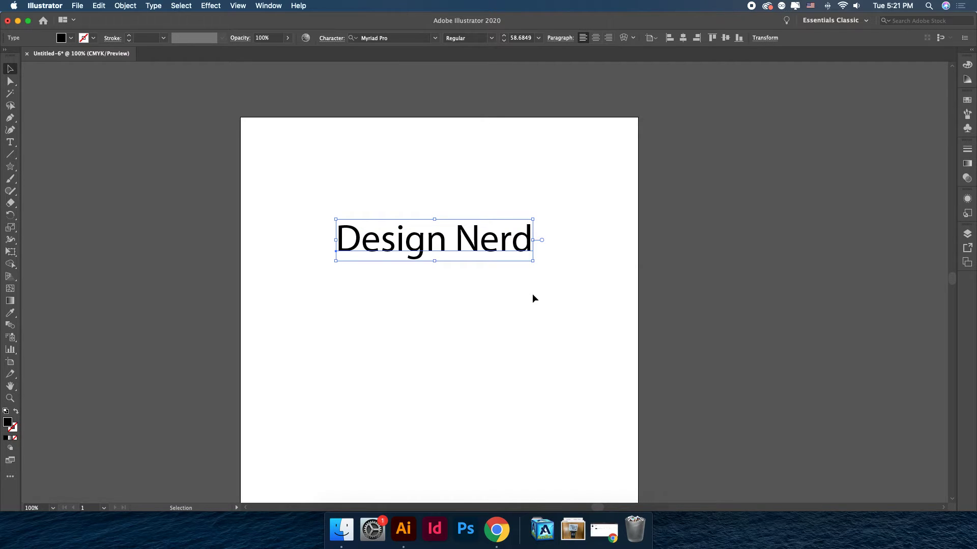
left_click(473, 308)
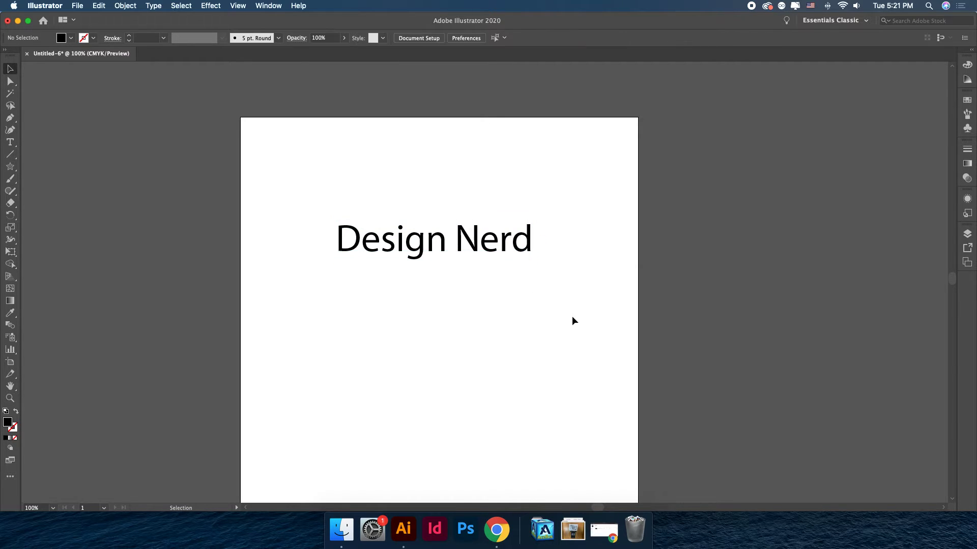
Type filler text after "Design Nerd" on a new line, then delete it back to the title.
left_click(446, 242)
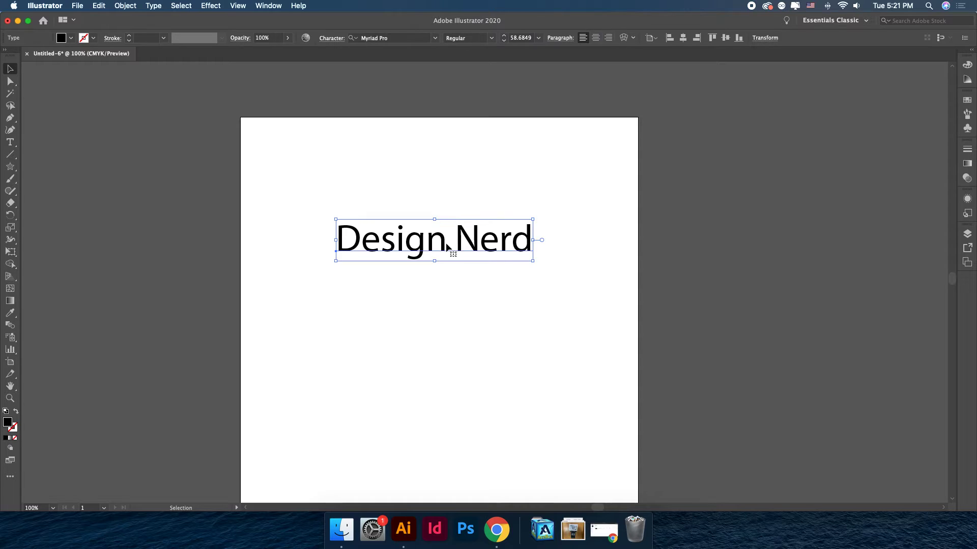
double_click(516, 249)
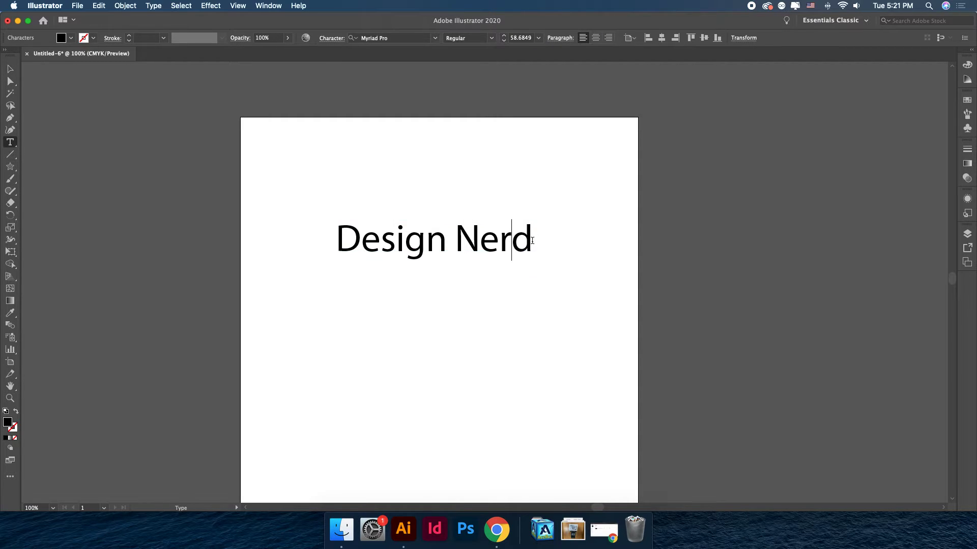
type("akdk")
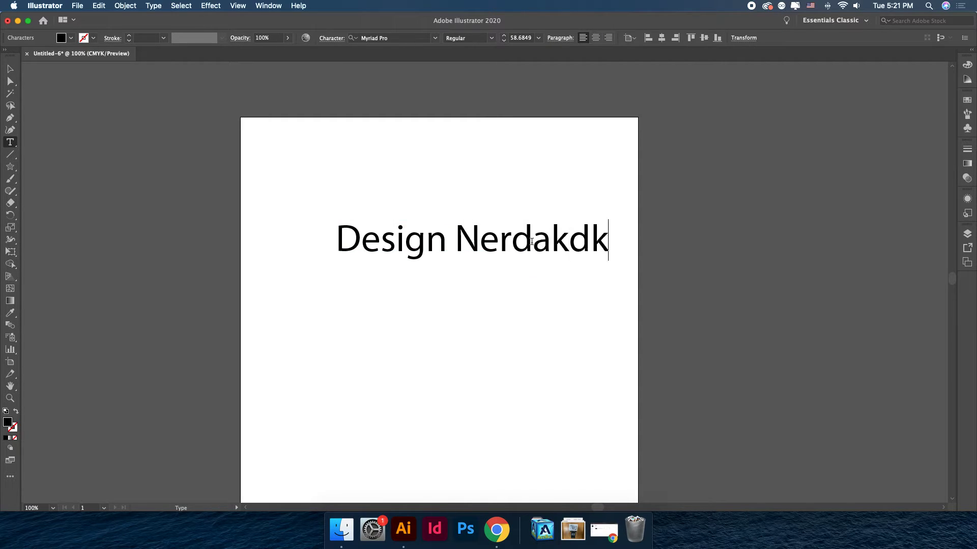
type("aaodkafhfhajs;a;sldkf")
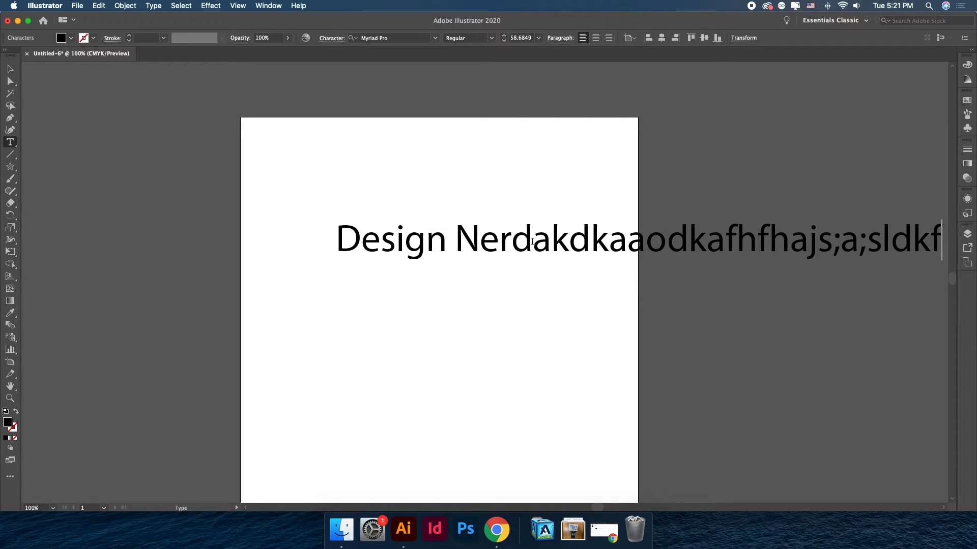
key("Return")
type("kdjaosod")
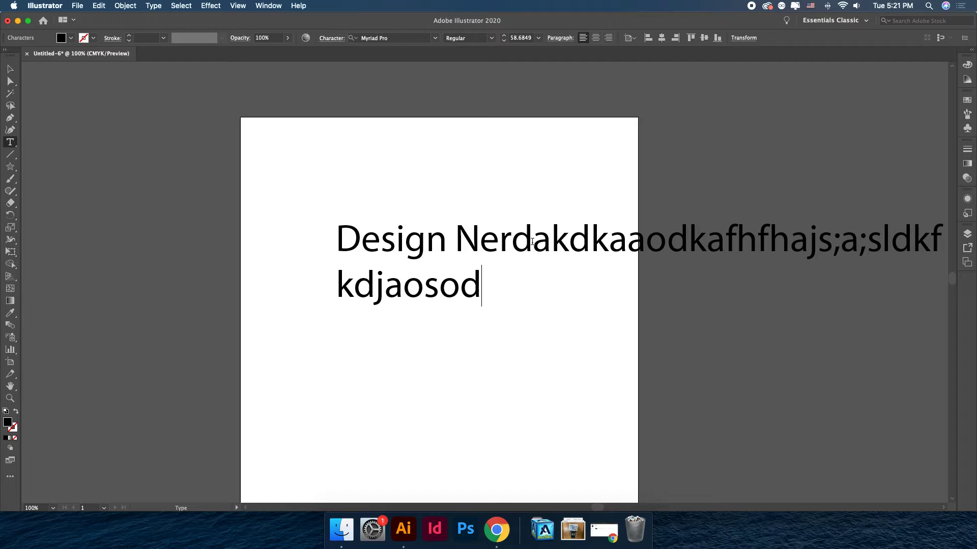
key("BackSpace")
key("BackSpace")
key("BackSpace")
key("BackSpace")
key("BackSpace")
key("BackSpace")
key("BackSpace")
key("BackSpace")
key("BackSpace")
key("BackSpace")
key("BackSpace")
key("BackSpace")
key("BackSpace")
key("BackSpace")
key("BackSpace")
key("BackSpace")
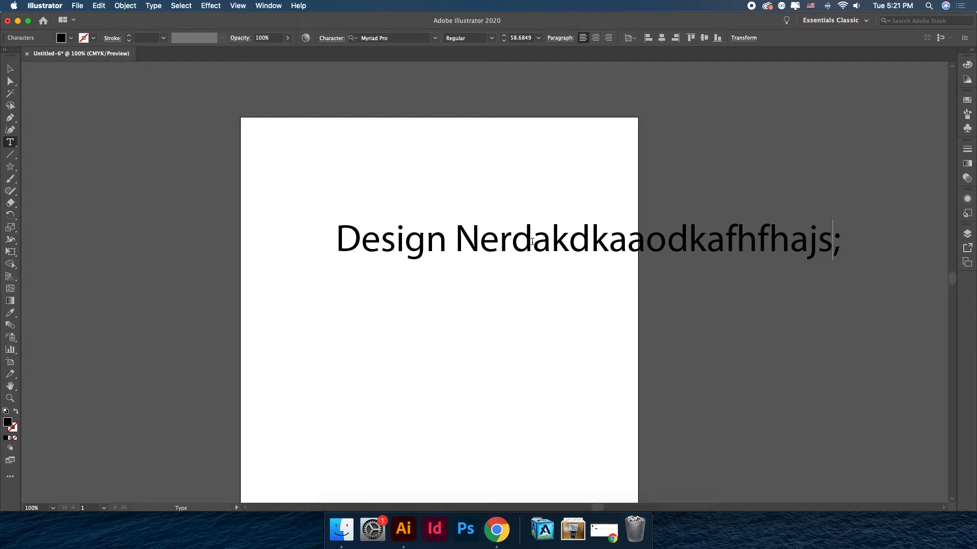
key("BackSpace")
key("BackSpace")
key("BackSpace")
key("BackSpace")
key("BackSpace")
key("BackSpace")
key("BackSpace")
key("BackSpace")
key("BackSpace")
key("BackSpace")
key("BackSpace")
key("BackSpace")
key("BackSpace")
key("BackSpace")
key("BackSpace")
key("BackSpace")
key("BackSpace")
key("BackSpace")
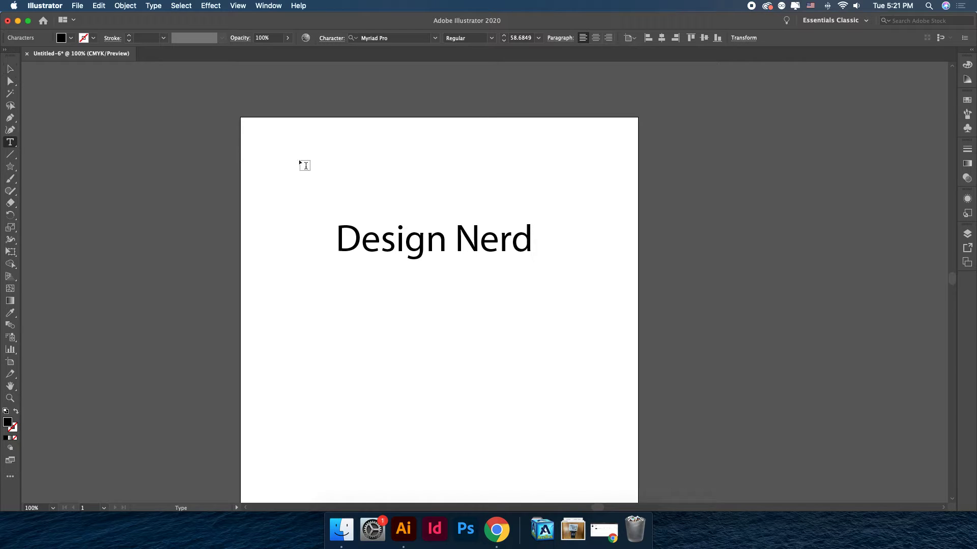
key("Escape")
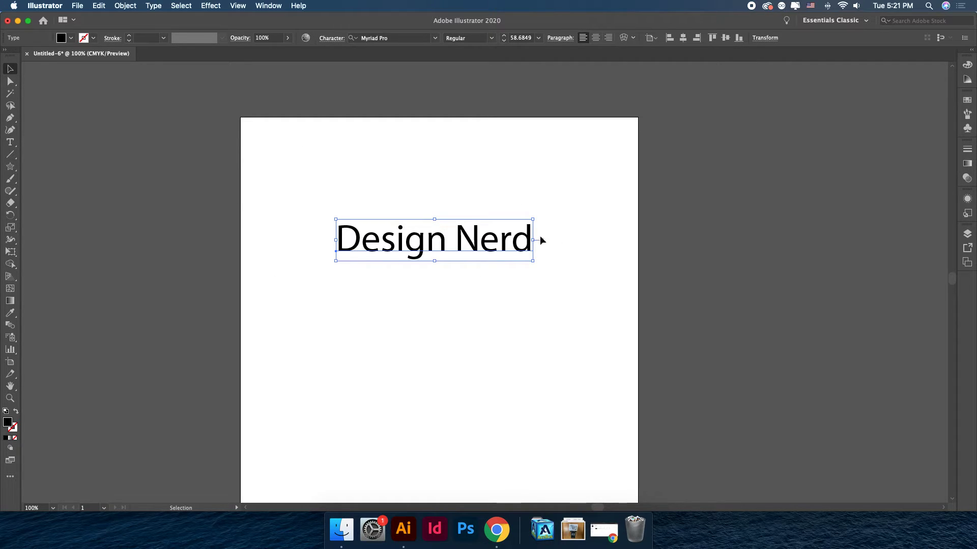
Draw an area text box below the title, filled with placeholder text, using the Type tool.
left_click(333, 322)
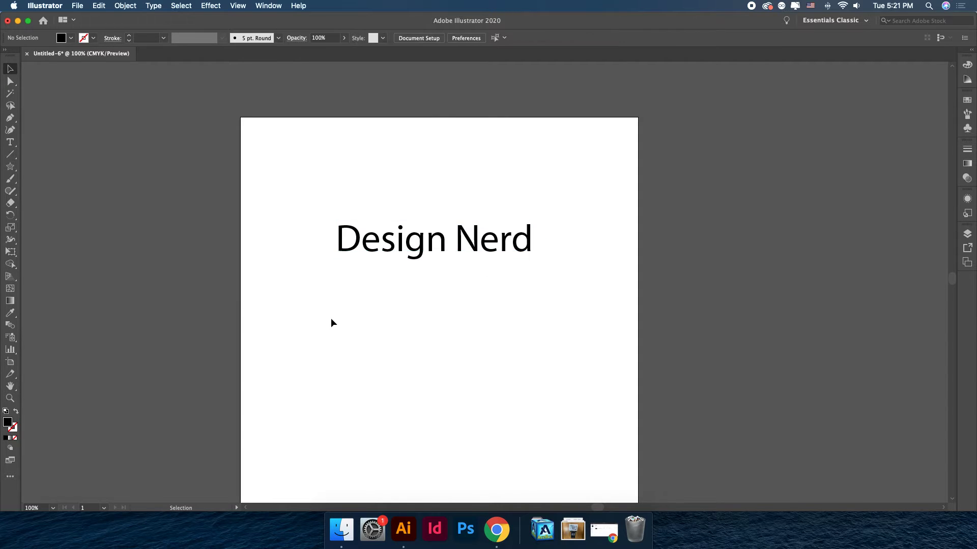
left_click(9, 144)
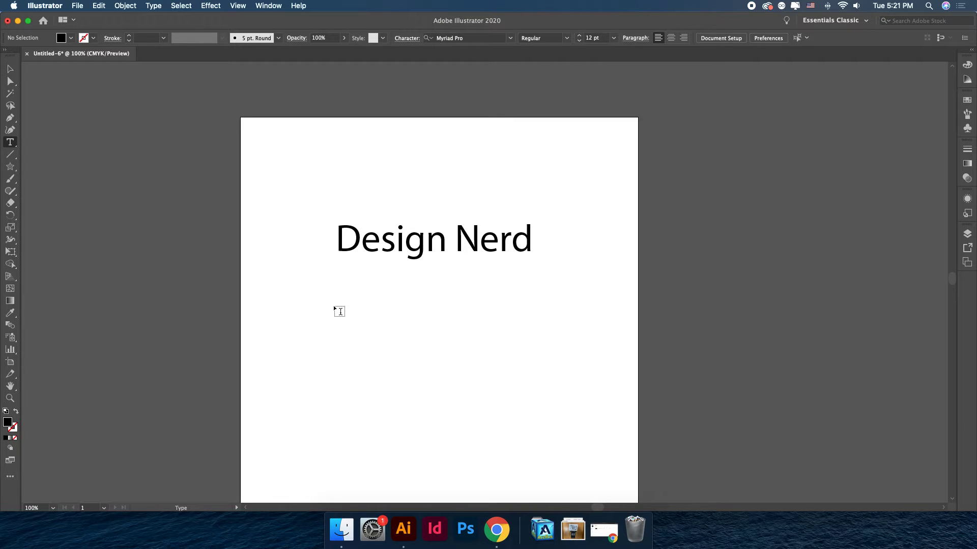
left_click_drag(331, 307, 520, 442)
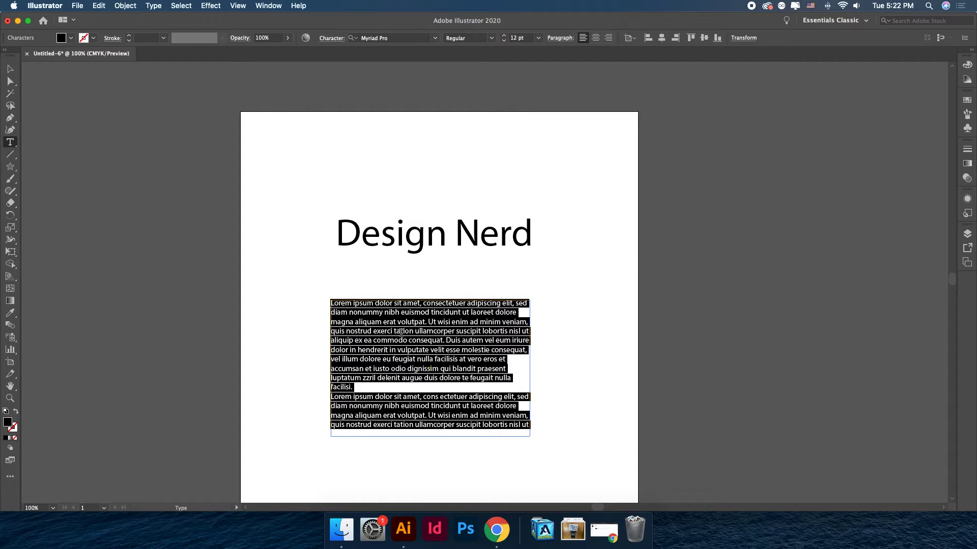
Reshape the text area by moving its lower-left corner point inward with the Direct Selection tool.
left_click(10, 81)
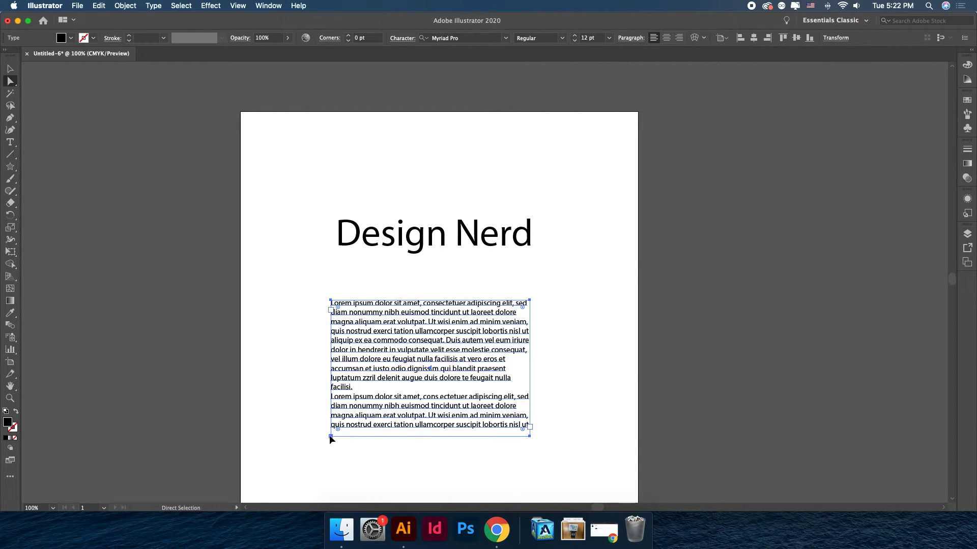
left_click_drag(331, 436, 410, 399)
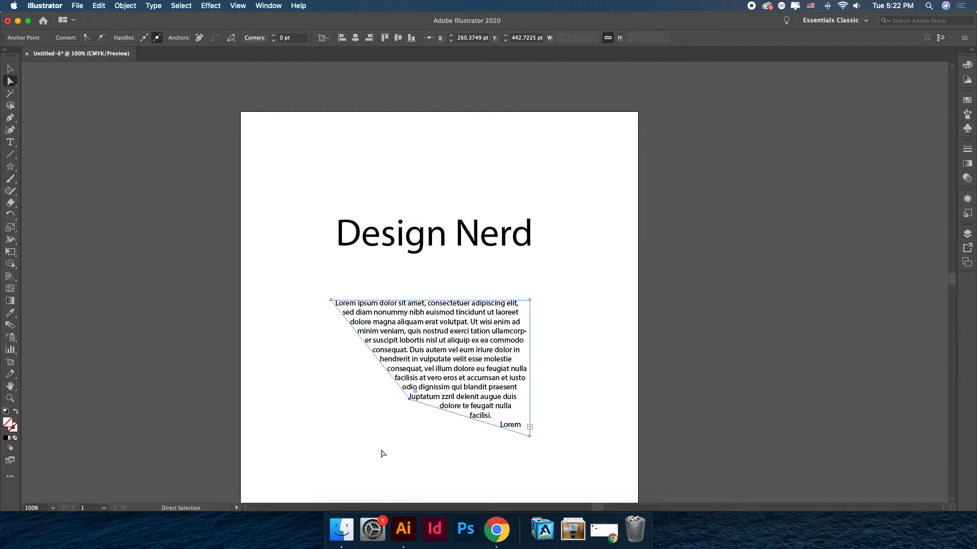
Move the slanted text area up slightly and pull its lower-left corner point outward.
left_click(383, 453)
left_click(465, 395)
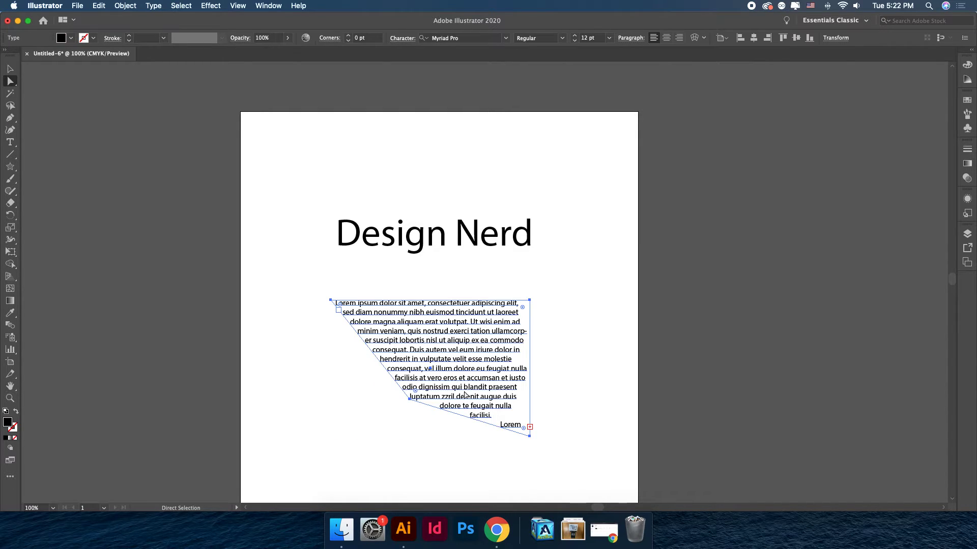
scroll(526, 442, "down", 1)
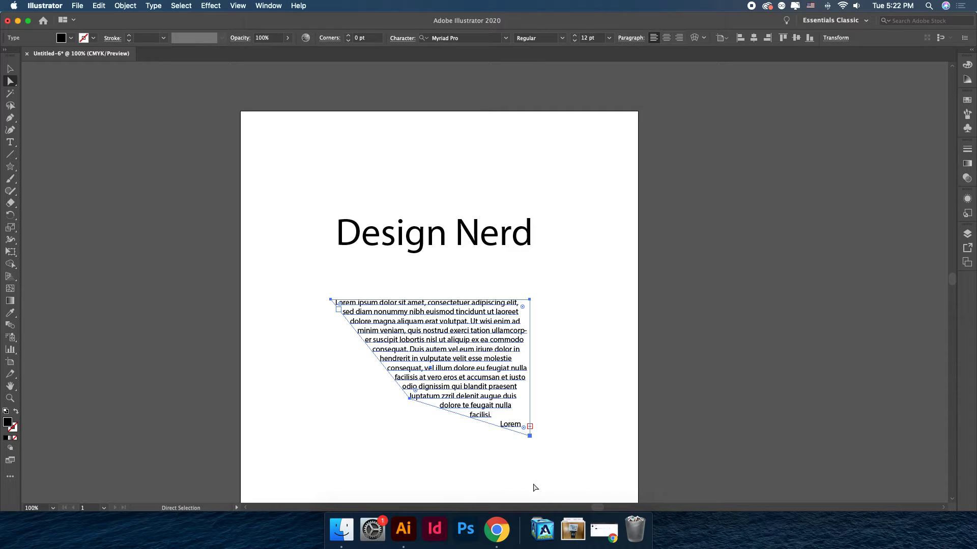
left_click_drag(510, 377, 509, 358)
left_click_drag(408, 380, 375, 403)
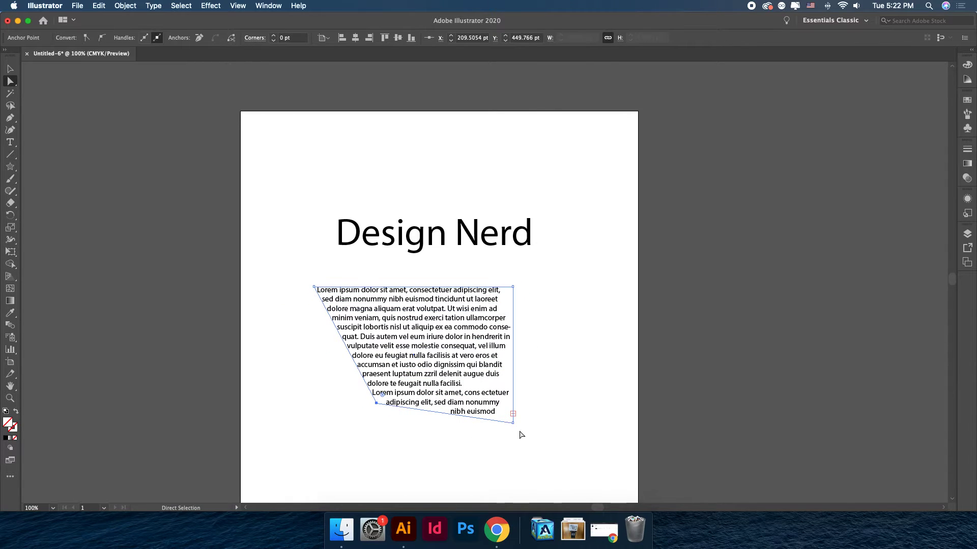
Reshape the text area by pulling its lower-right corner down and out and its lower-left corner down and outward.
left_click_drag(512, 422, 512, 467)
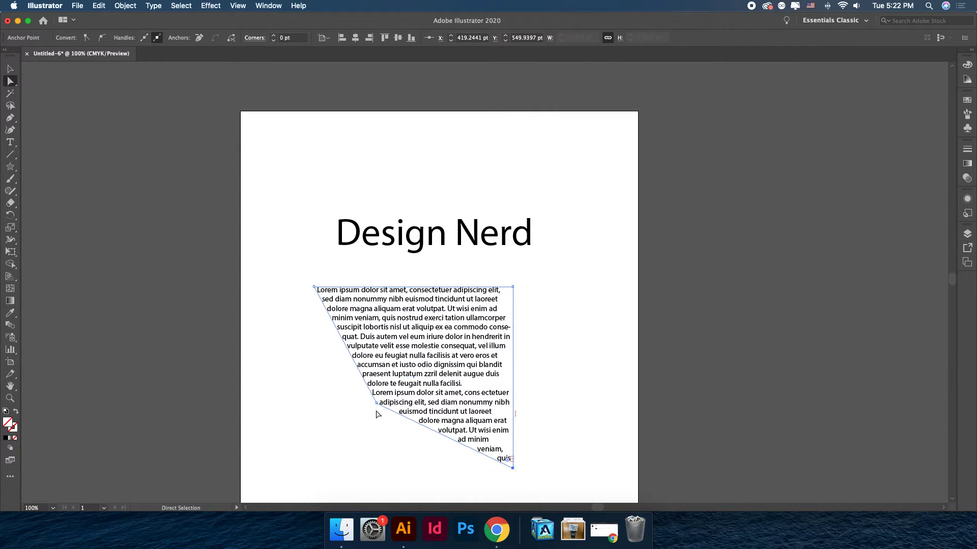
left_click_drag(376, 411, 357, 434)
left_click_drag(512, 468, 531, 467)
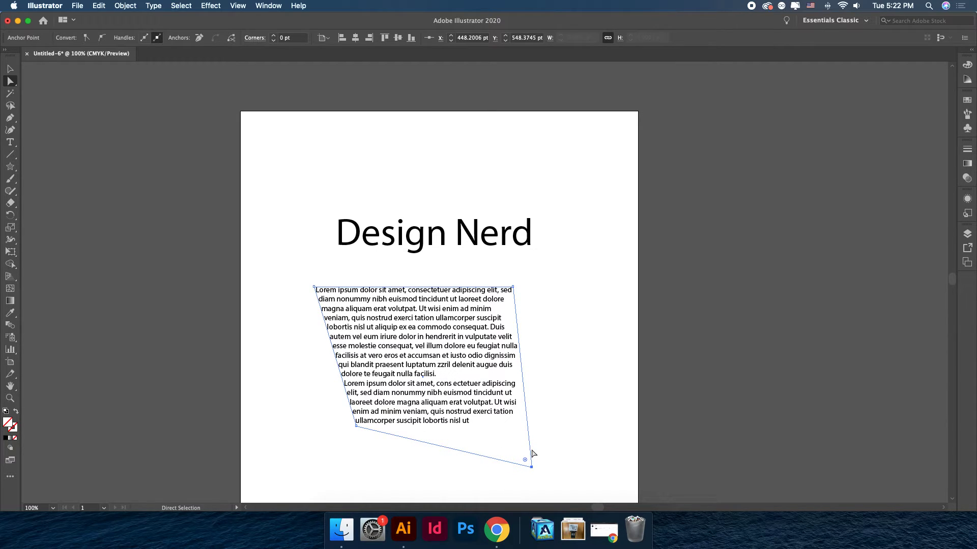
left_click(301, 401)
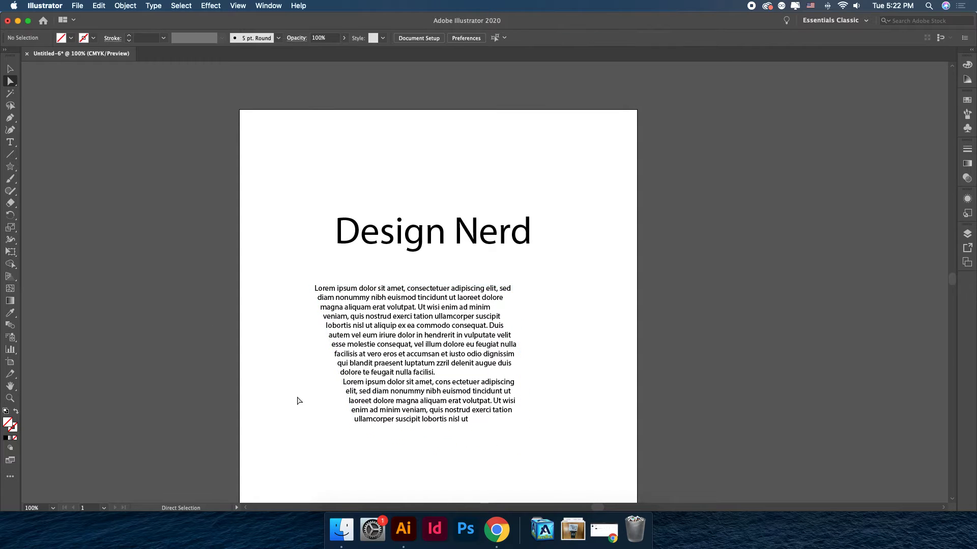
Select the text area and set its font to Dosis, trying center alignment before returning it to left alignment.
left_click(11, 70)
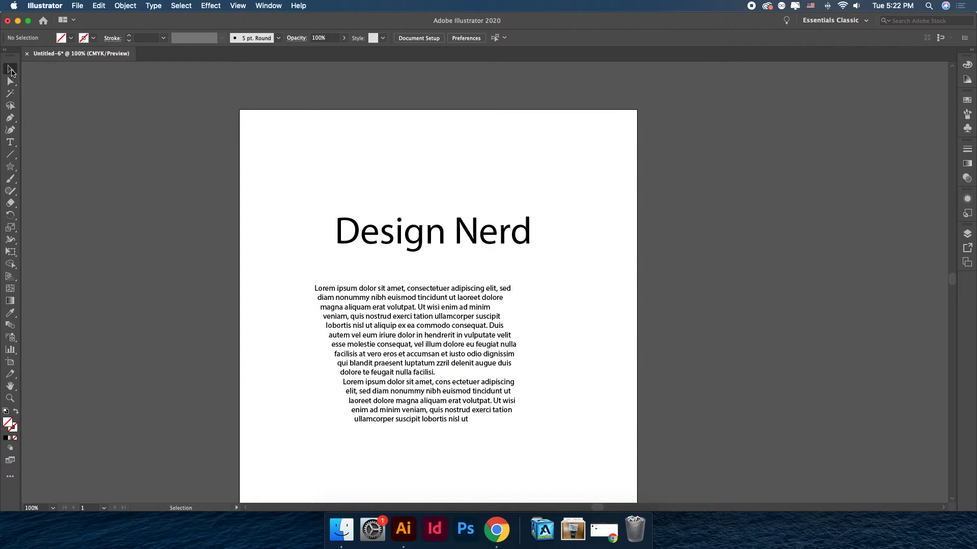
left_click(429, 330)
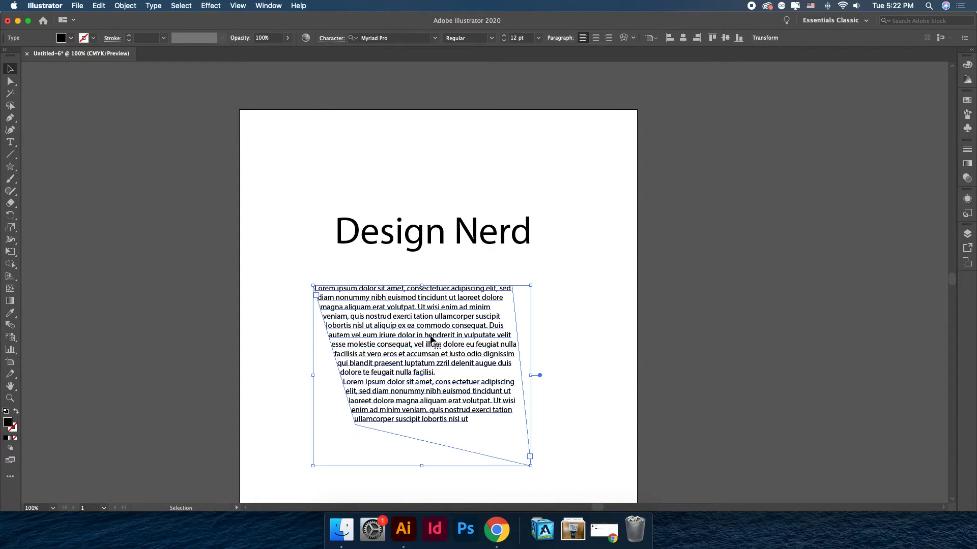
left_click(385, 38)
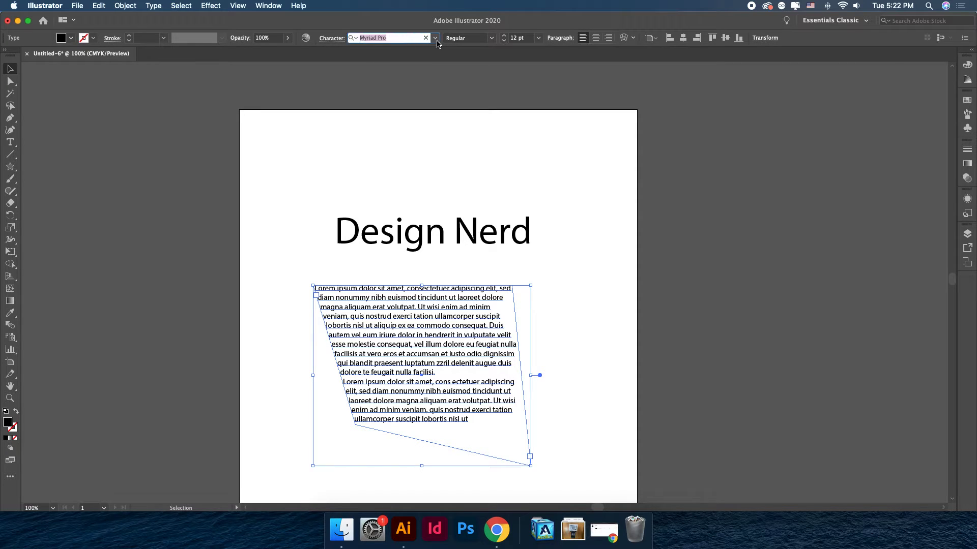
left_click(438, 39)
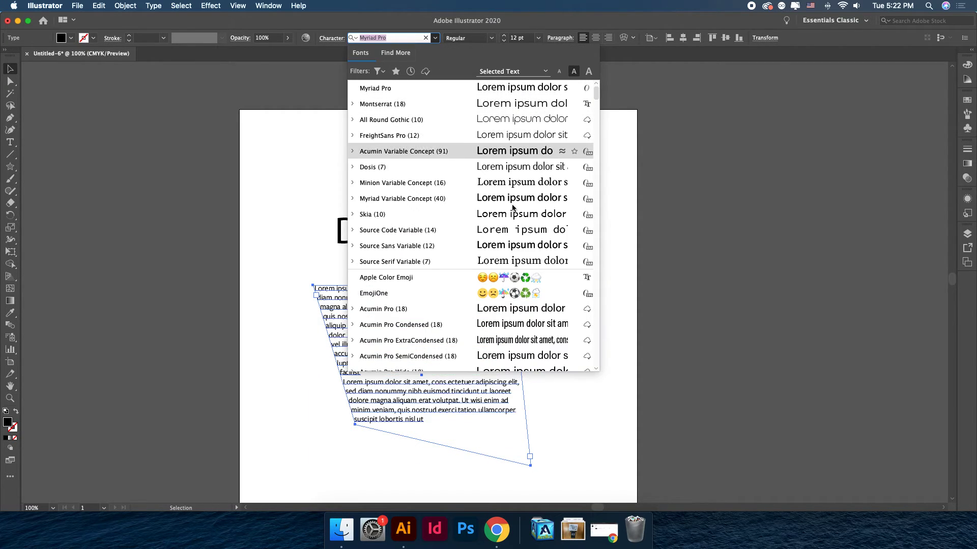
scroll(514, 209, "down", 1)
scroll(529, 242, "up", 1)
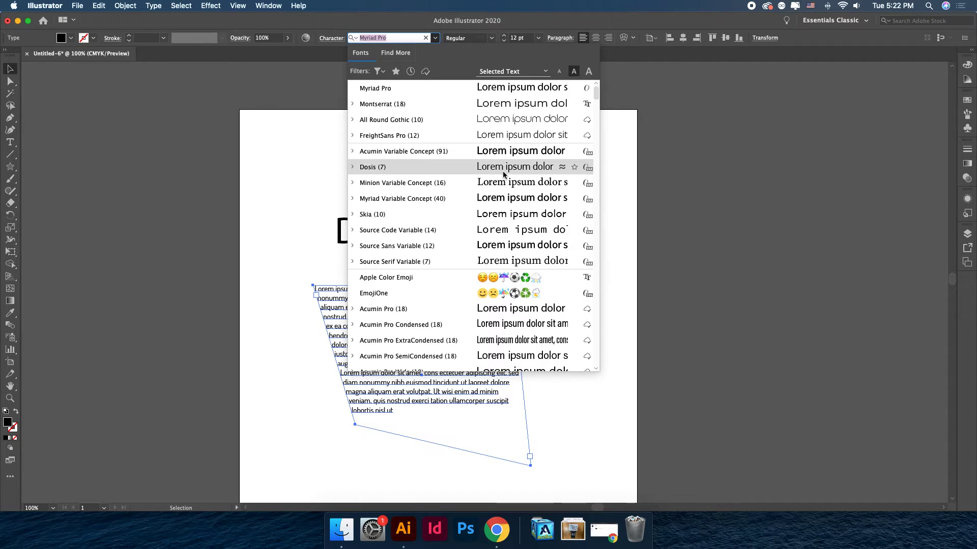
left_click(504, 168)
left_click(603, 39)
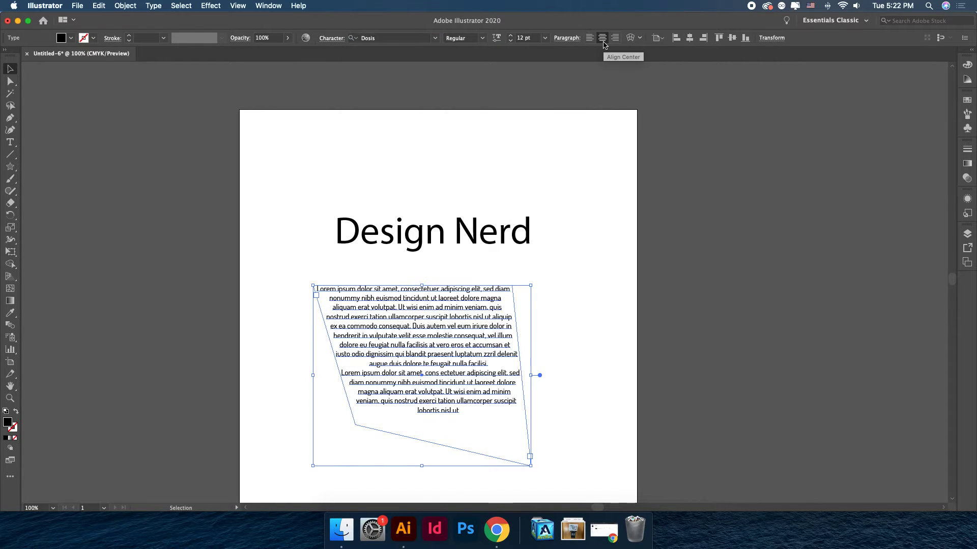
left_click(591, 40)
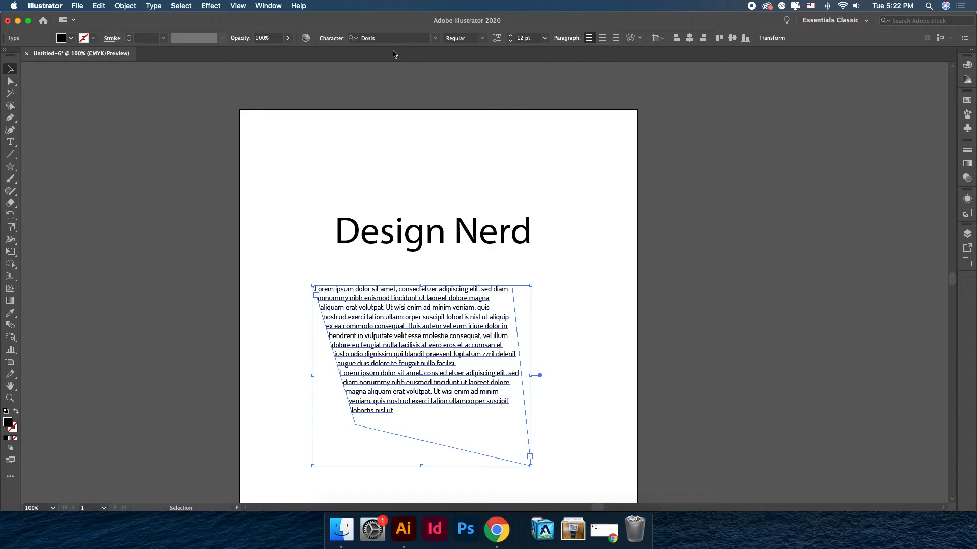
Open the Character options for the selected text and close them again.
left_click(330, 41)
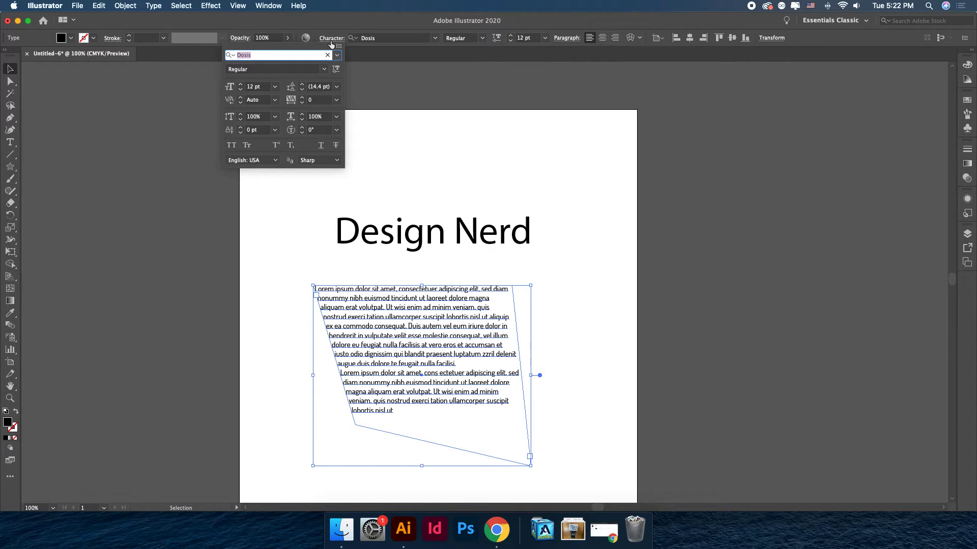
left_click(448, 184)
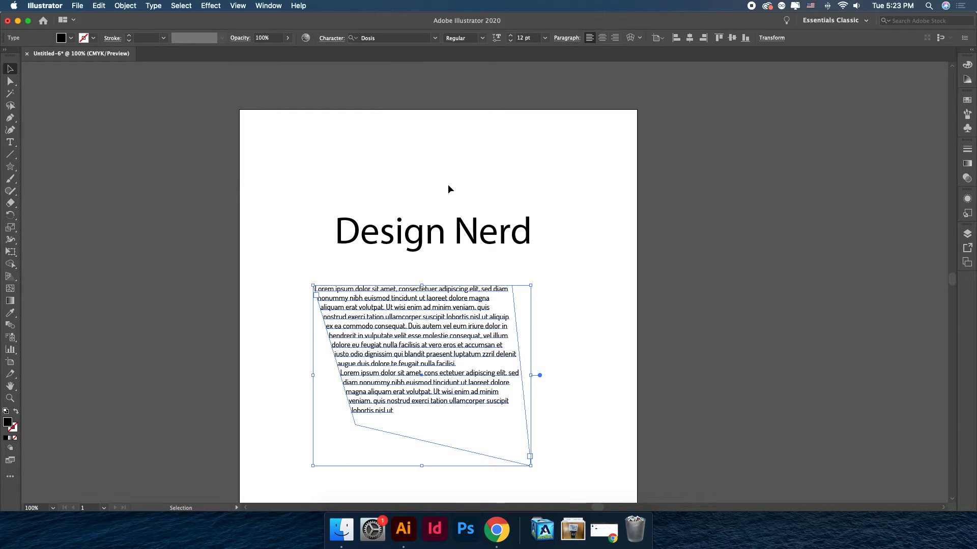
scroll(448, 185, "down", 3)
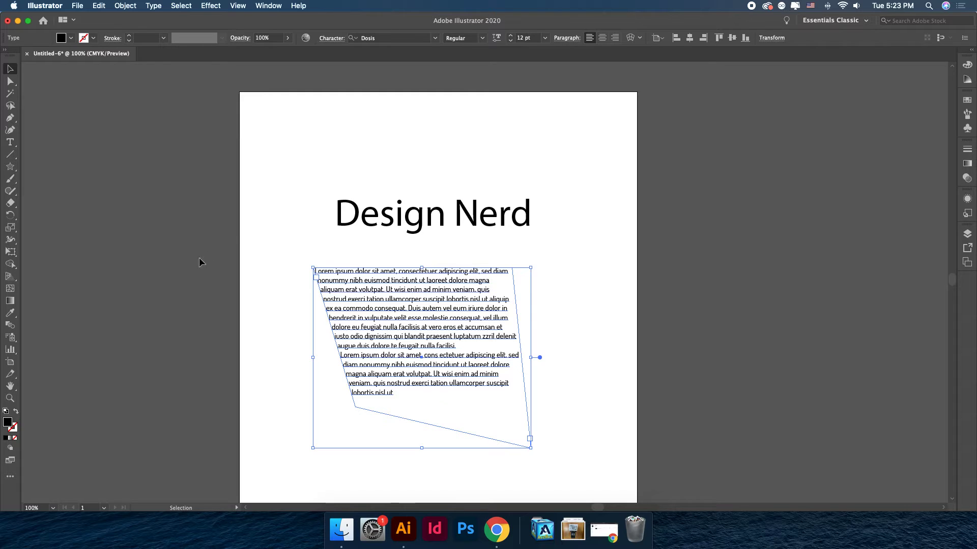
Zoom into the text area with the Zoom tool and return to the full artboard view.
left_click(10, 400)
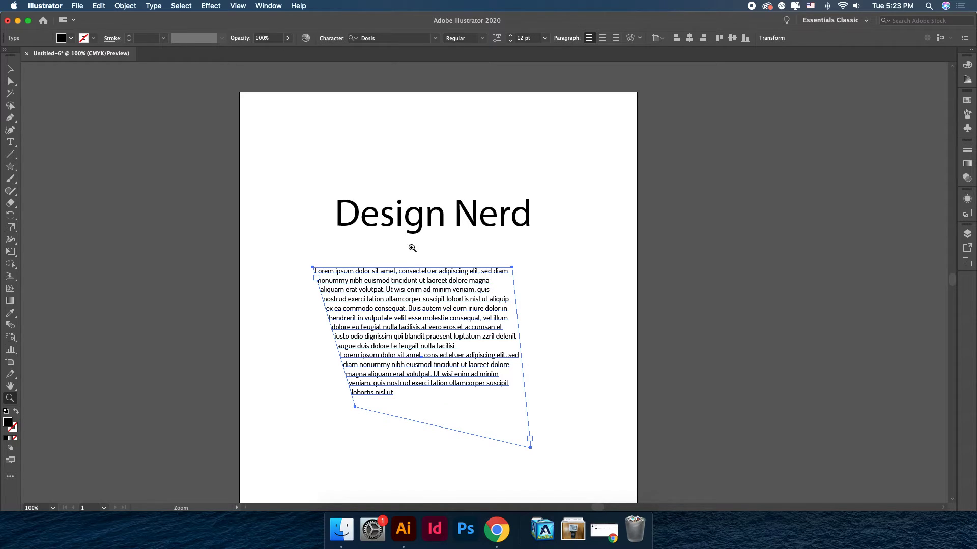
mouse_move(412, 246)
left_mouse_down()
mouse_move(676, 392)
mouse_move(443, 185)
mouse_move(344, 198)
mouse_move(371, 250)
mouse_move(469, 254)
mouse_move(410, 248)
left_mouse_up()
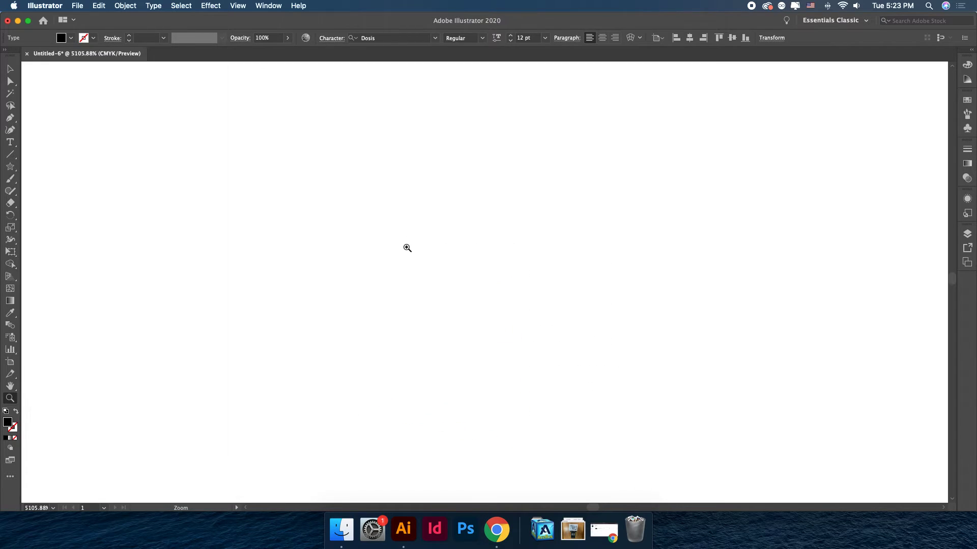
key("super+0")
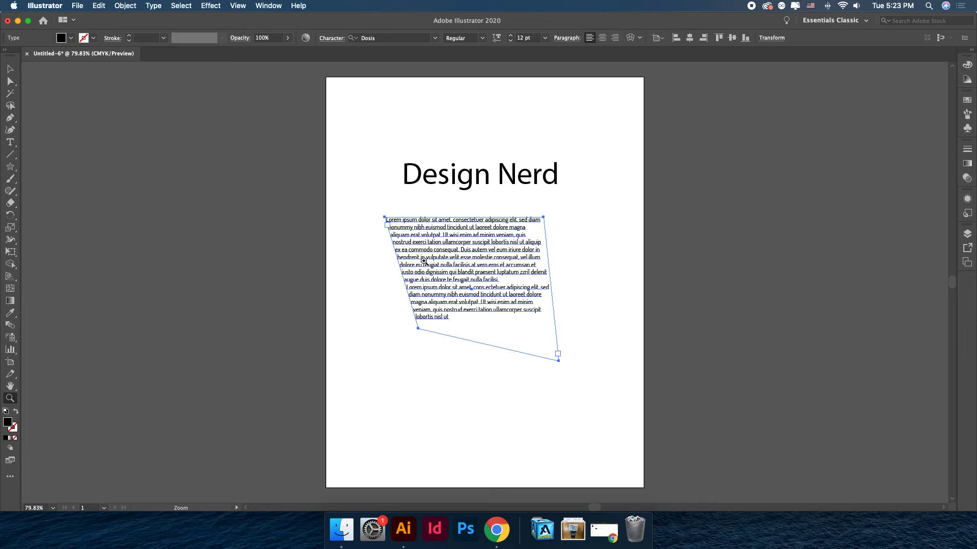
left_click_drag(458, 202, 663, 380)
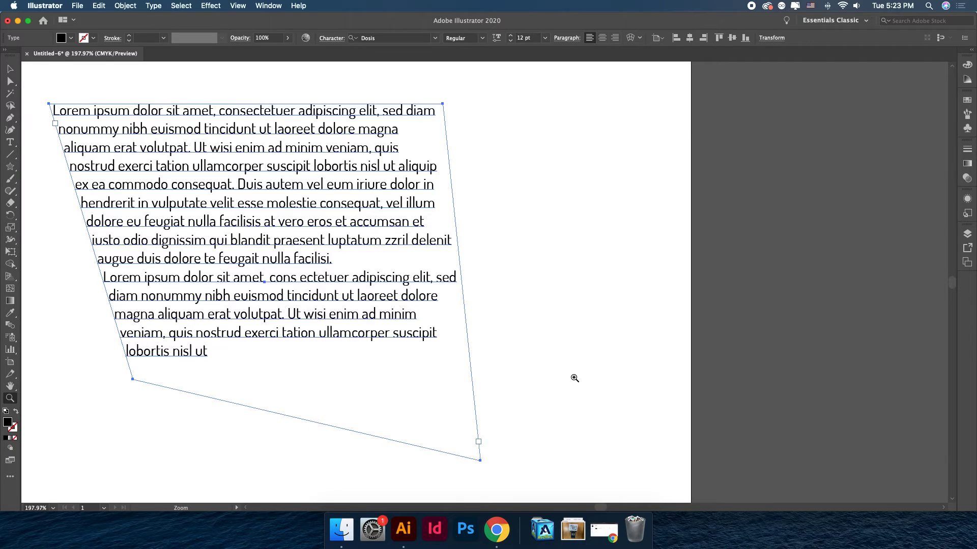
left_click_drag(491, 365, 713, 482)
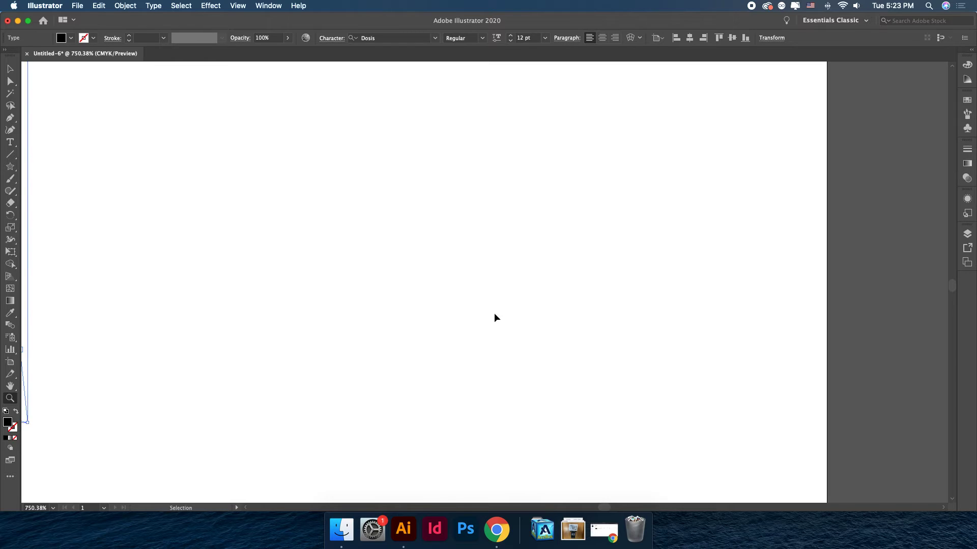
key("super+0")
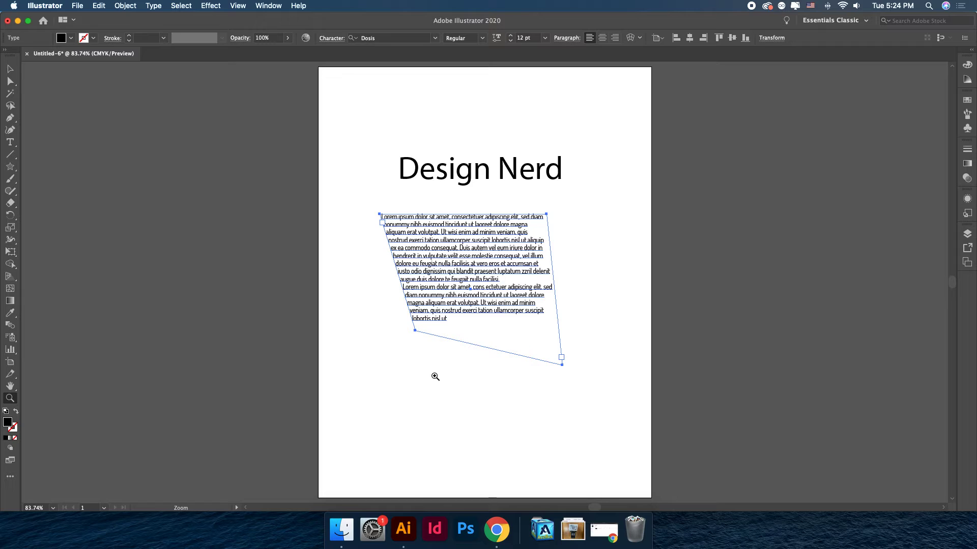
left_click_drag(412, 371, 414, 372)
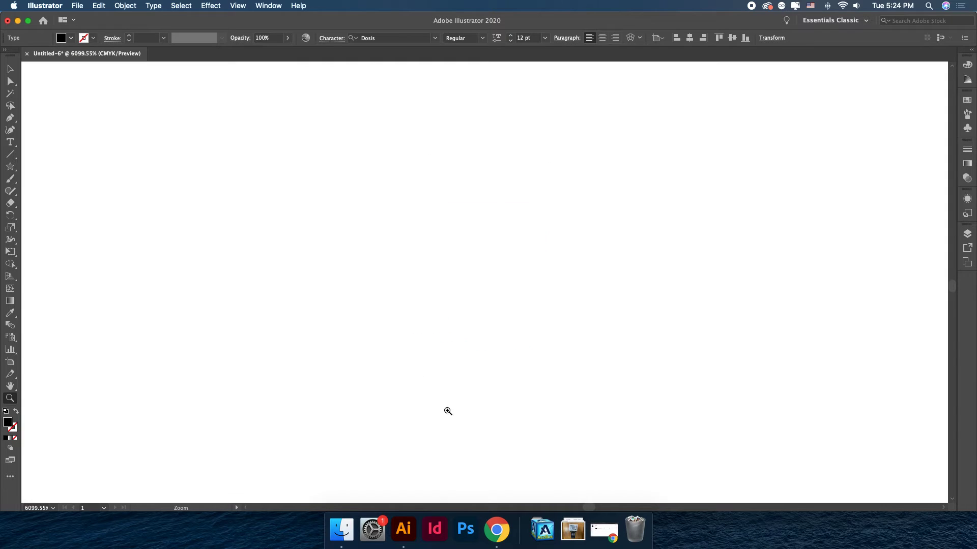
key("super+0")
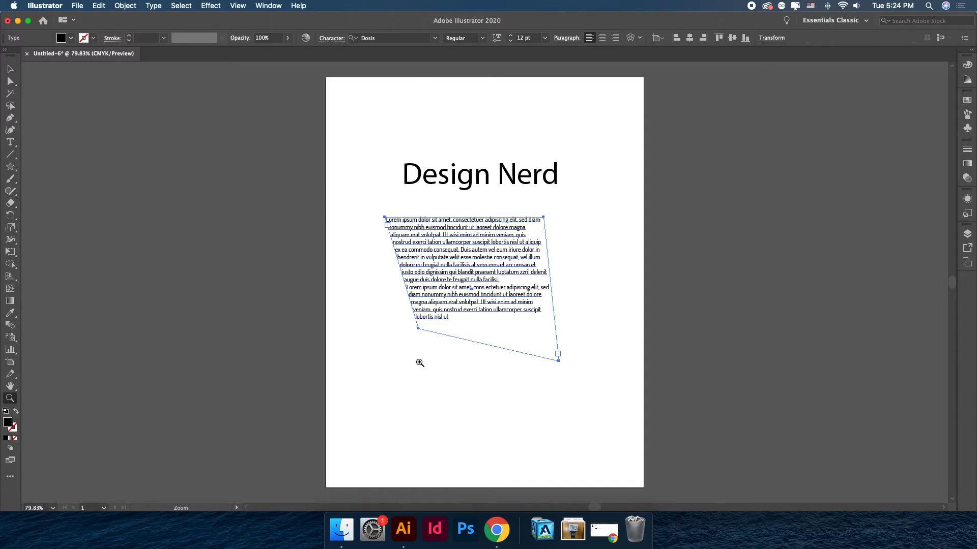
Zoom in step by step on the text area's lower-left corner, return to the full artboard, and reselect the Selection tool.
left_click(419, 362)
left_click(539, 260)
left_click(407, 321)
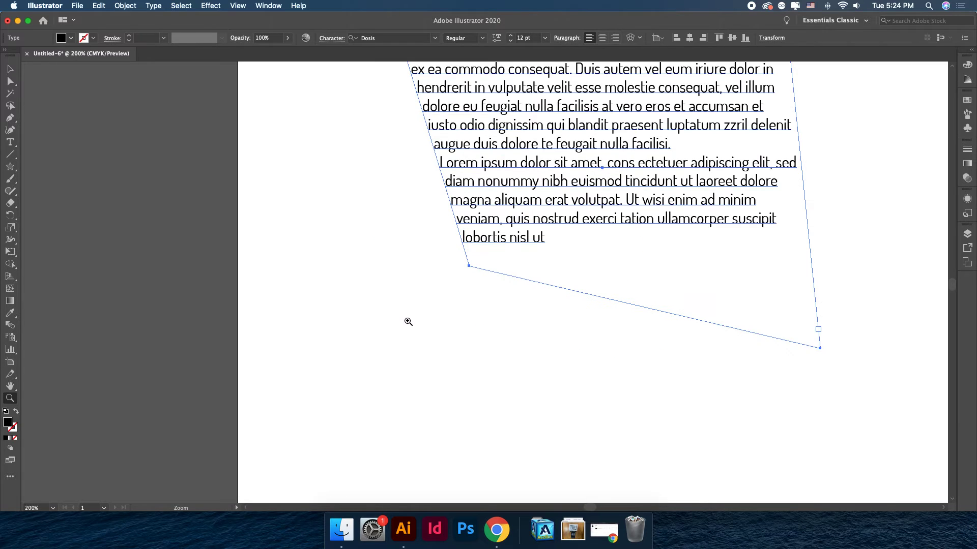
left_click(464, 280)
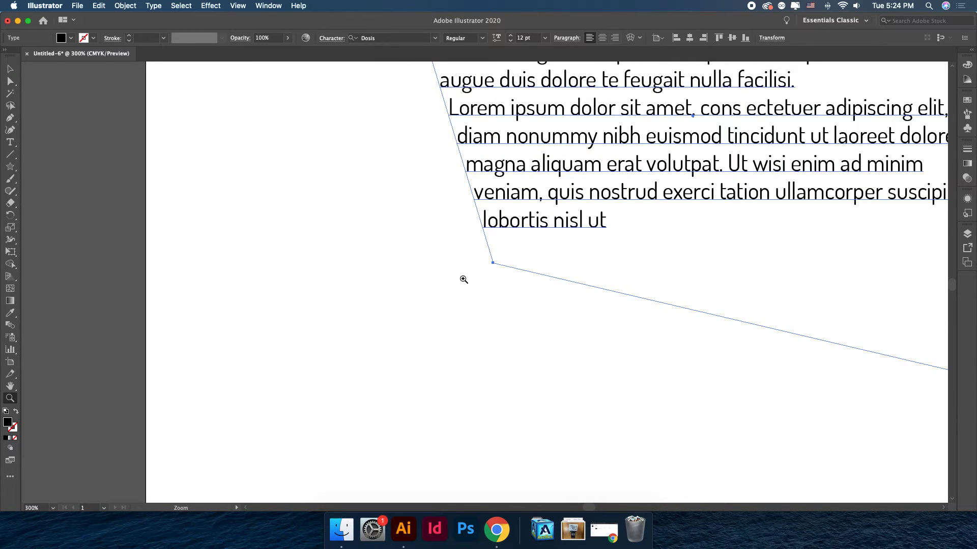
left_click(464, 279)
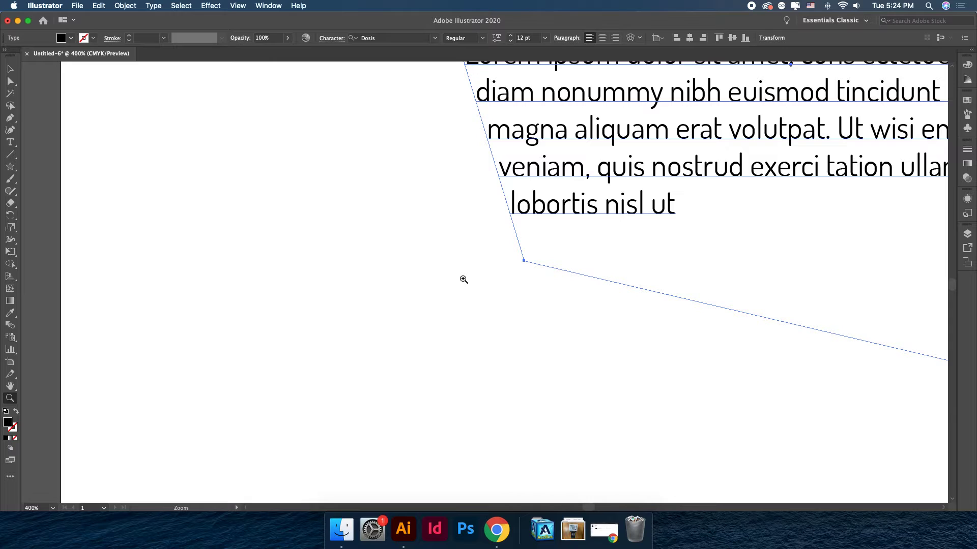
key("super+0")
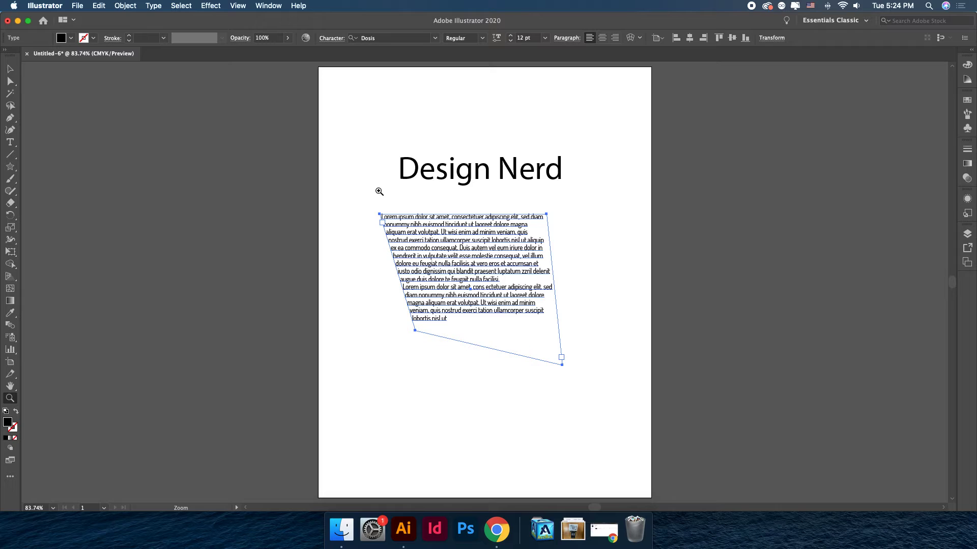
left_click(379, 191)
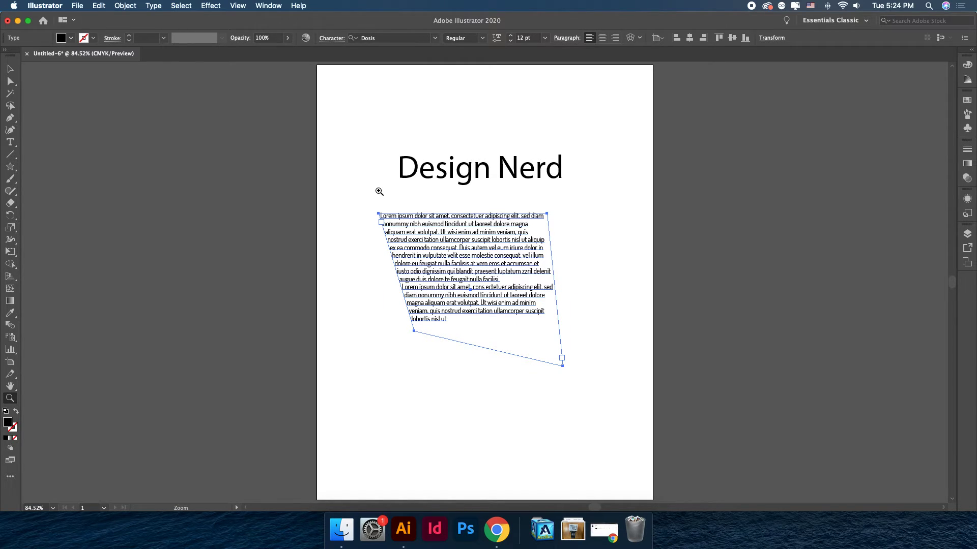
key("v")
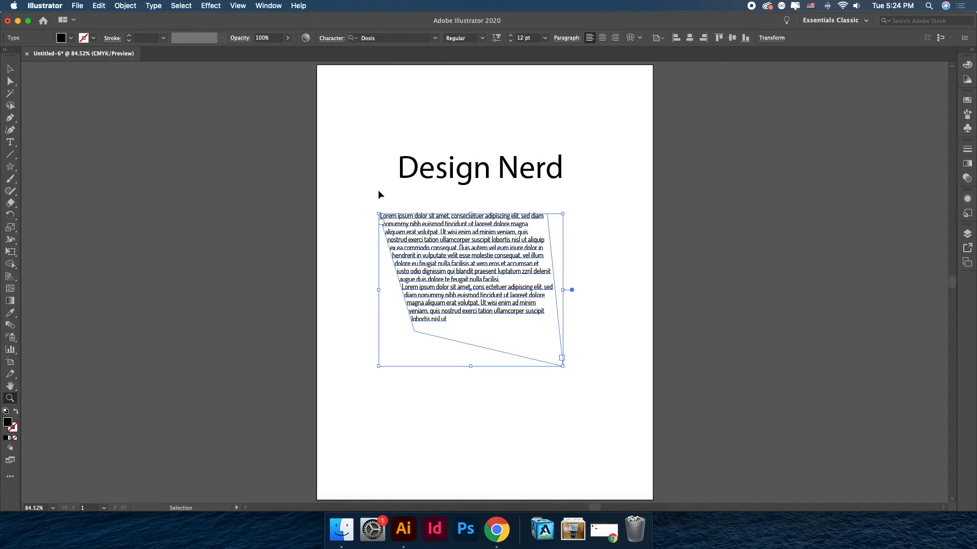
Zoom the view out and in by steps around the text area, then fit the whole artboard in the window.
key("super+minus")
key("super+minus")
key("super+minus")
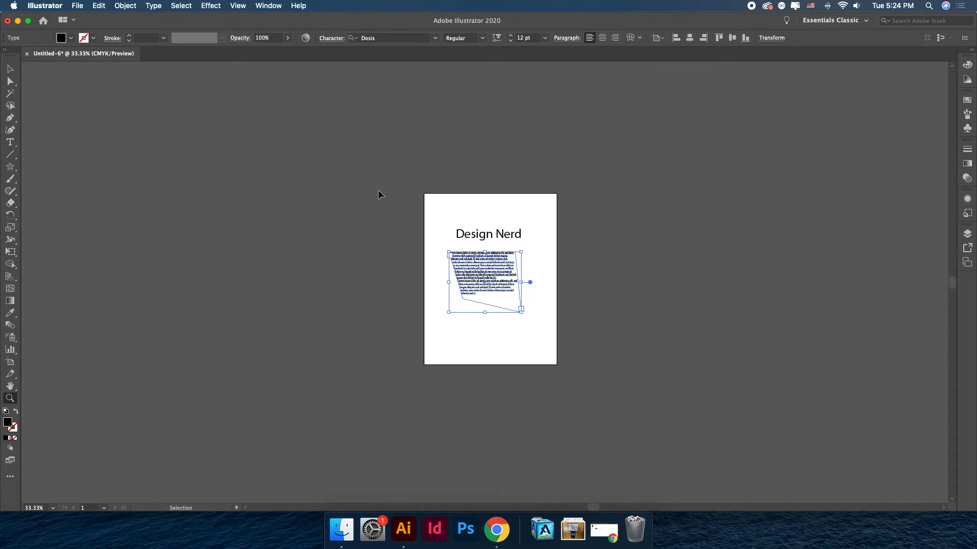
key("super+minus")
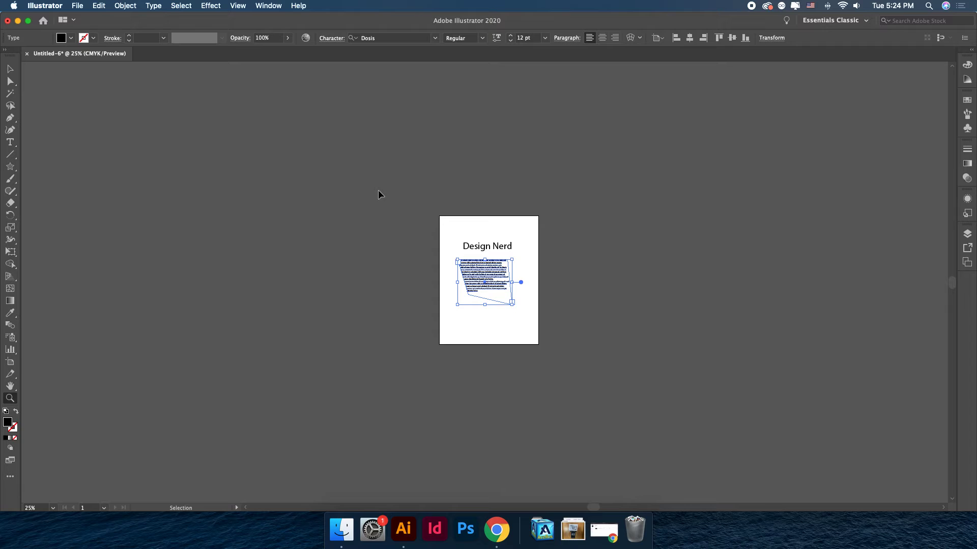
key("super+equal")
key("super+equal")
key("super+equal")
key("super+equal")
key("super+equal")
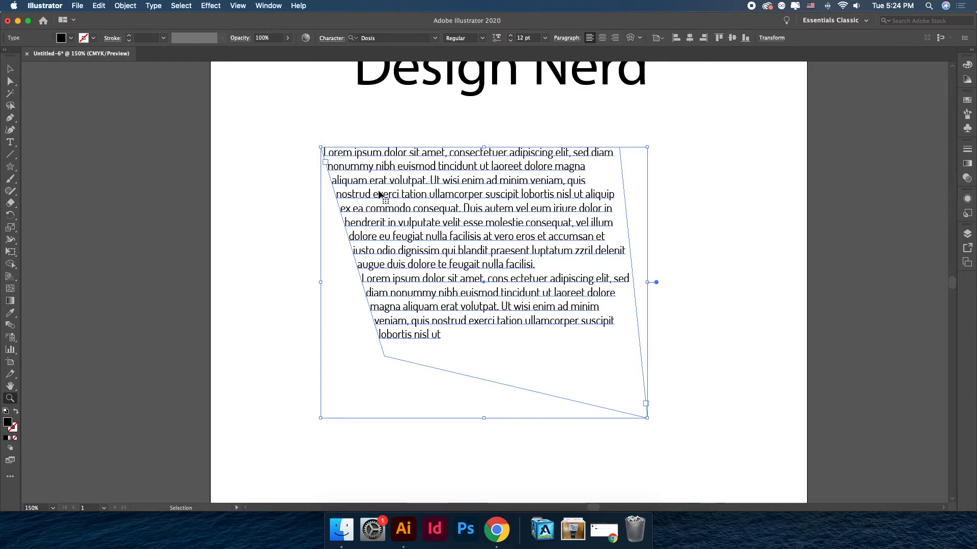
key("super+equal")
key("super+equal")
key("super+equal")
key("super+equal")
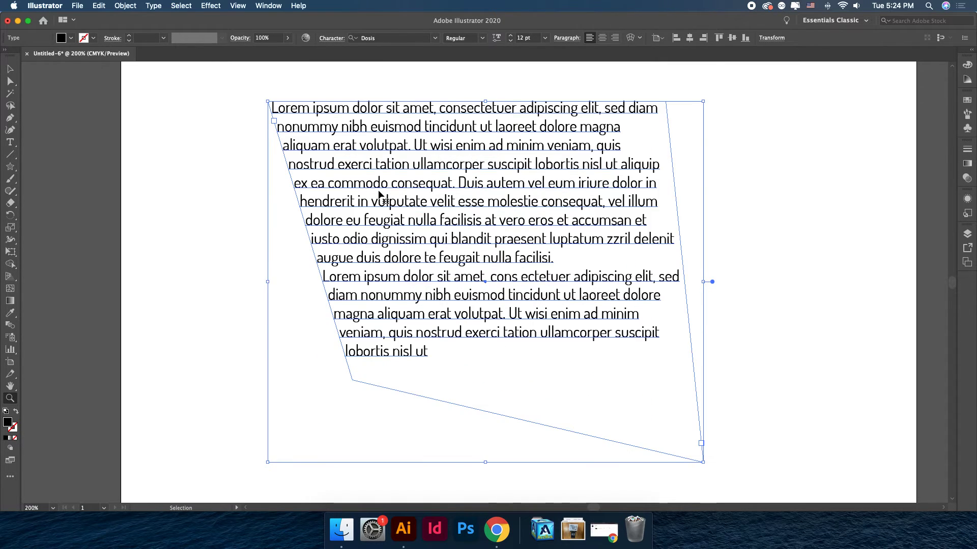
key("super+minus")
key("super+minus")
key("super+minus")
key("super+minus")
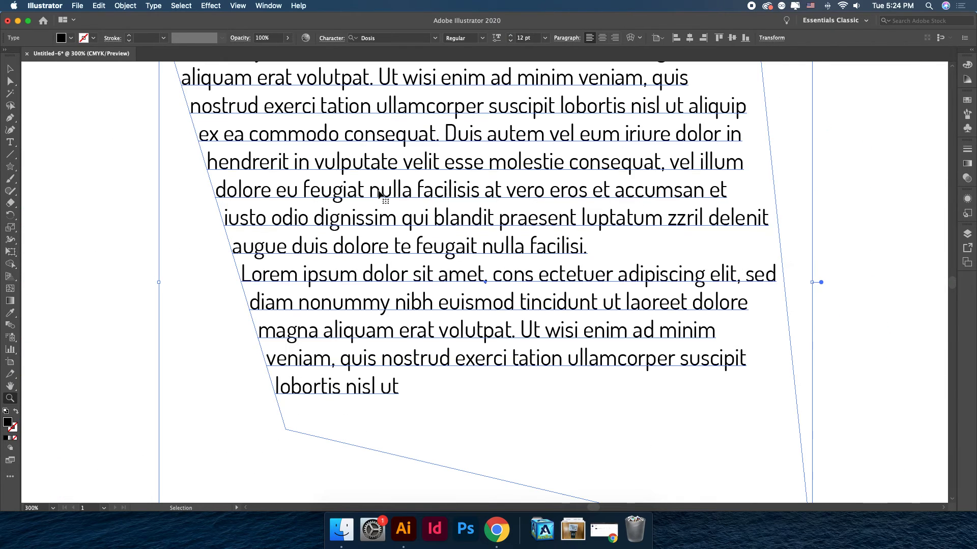
key("super+minus")
key("super+minus")
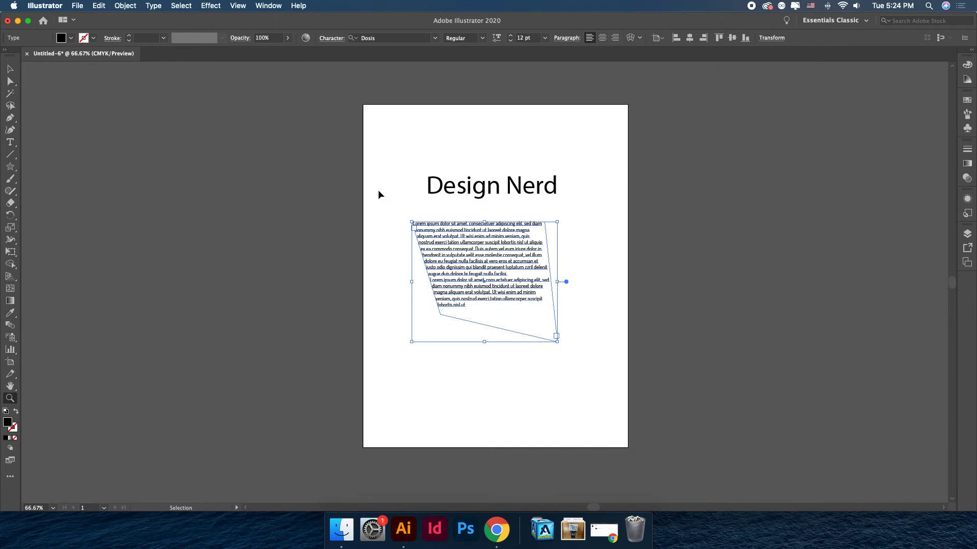
key("super+0")
key("super+minus")
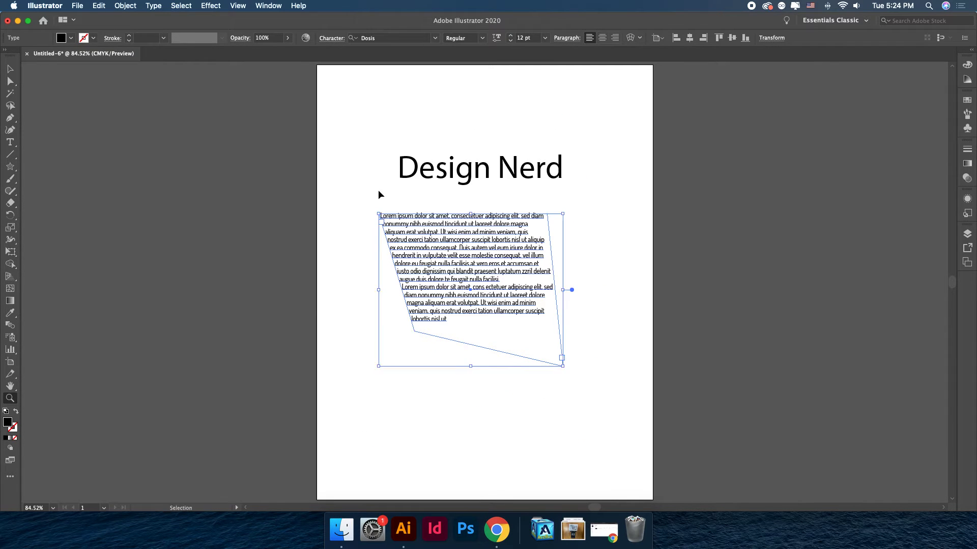
key("super+minus")
key("super+minus")
key("super+equal")
key("super+equal")
key("super+equal")
key("super+equal")
key("super+equal")
key("super+equal")
key("super+equal")
key("super+equal")
key("super+equal")
key("super+equal")
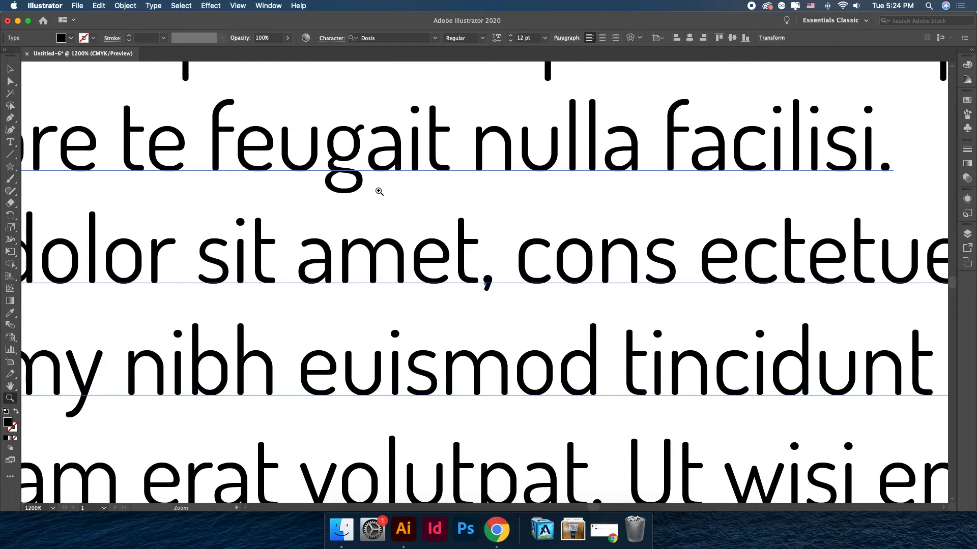
key("super+alt+0")
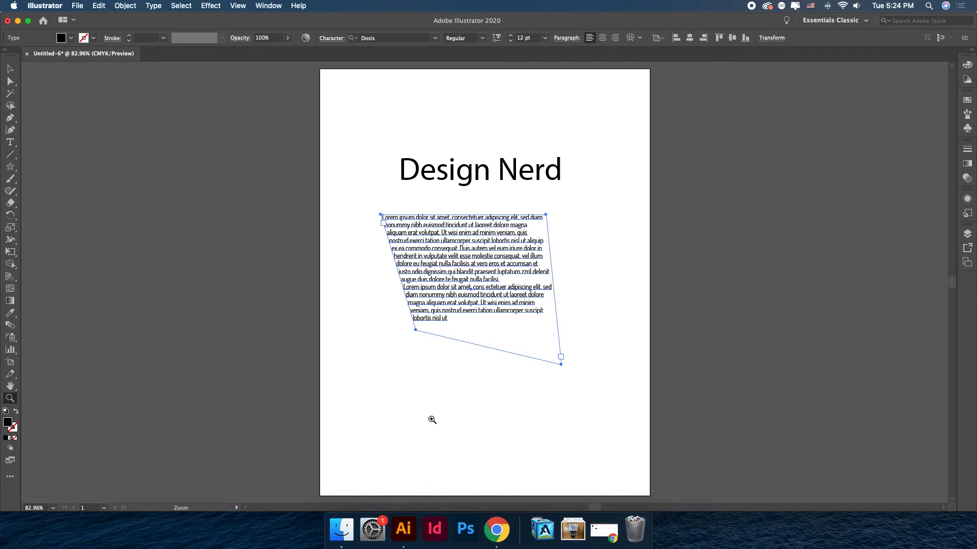
Pan around the artboard with the Hand tool and switch back to the Selection tool.
left_click(11, 388)
left_click_drag(568, 143, 653, 113)
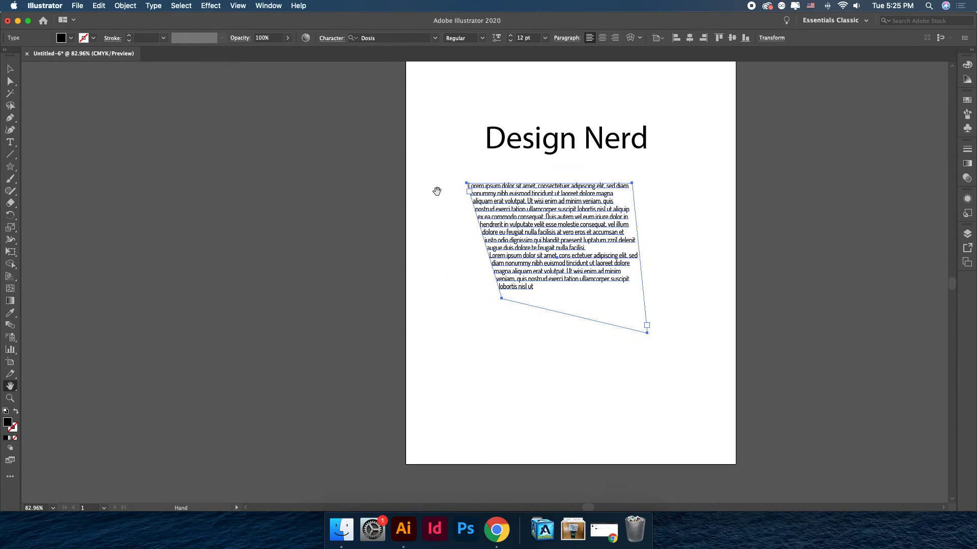
left_click_drag(494, 170, 362, 156)
left_click_drag(491, 316, 255, 296)
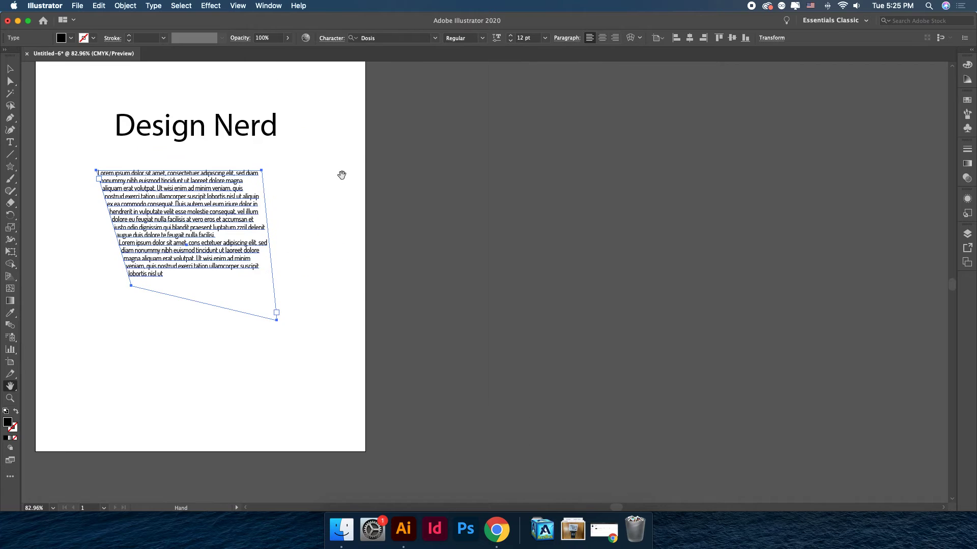
left_click_drag(512, 170, 784, 306)
left_click_drag(459, 273, 497, 245)
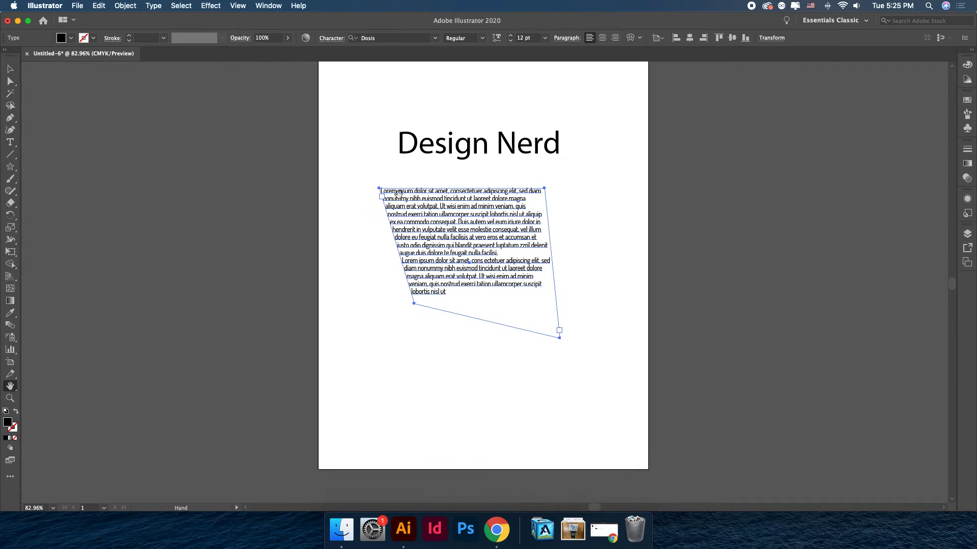
left_click_drag(472, 364, 468, 397)
key("v")
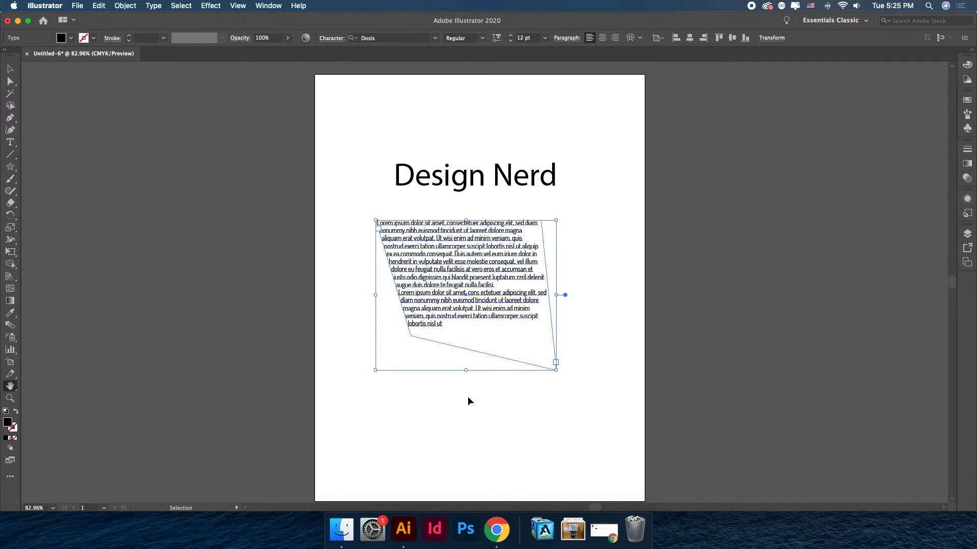
Zoom in to 800% on the area text and pan across its enlarged lines.
key("super+equal")
key("super+equal")
key("super+equal")
key("super+equal")
key("super+equal")
key("super+equal")
key("super+equal")
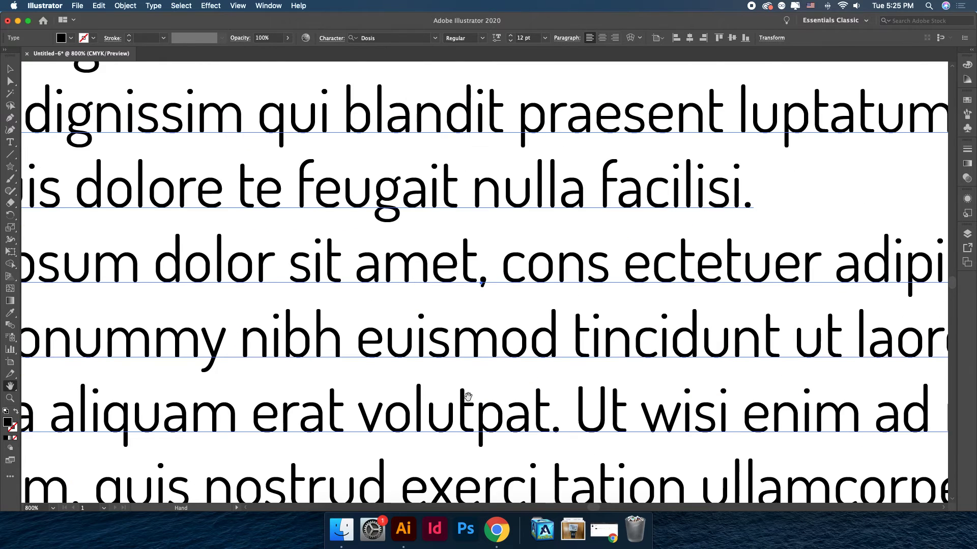
left_click_drag(88, 116, 476, 307)
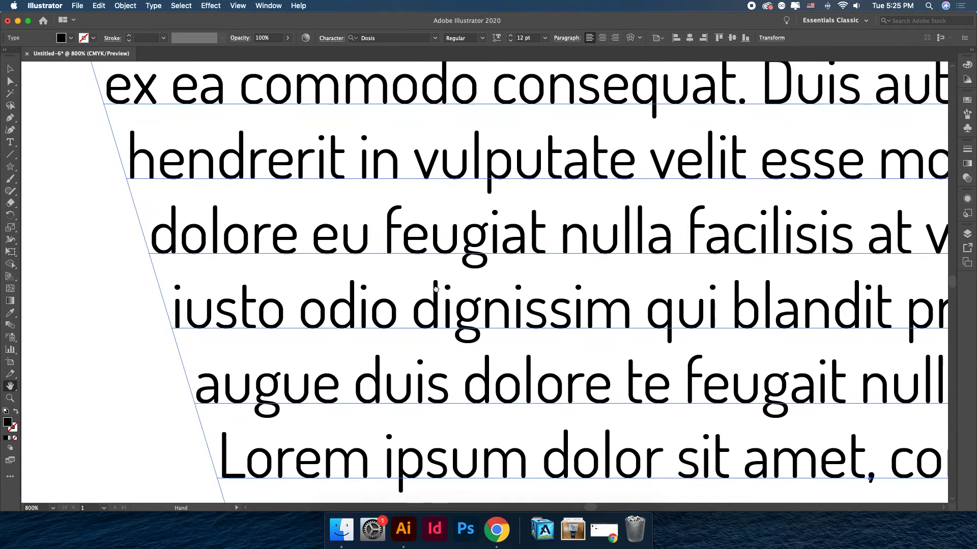
left_click(10, 70)
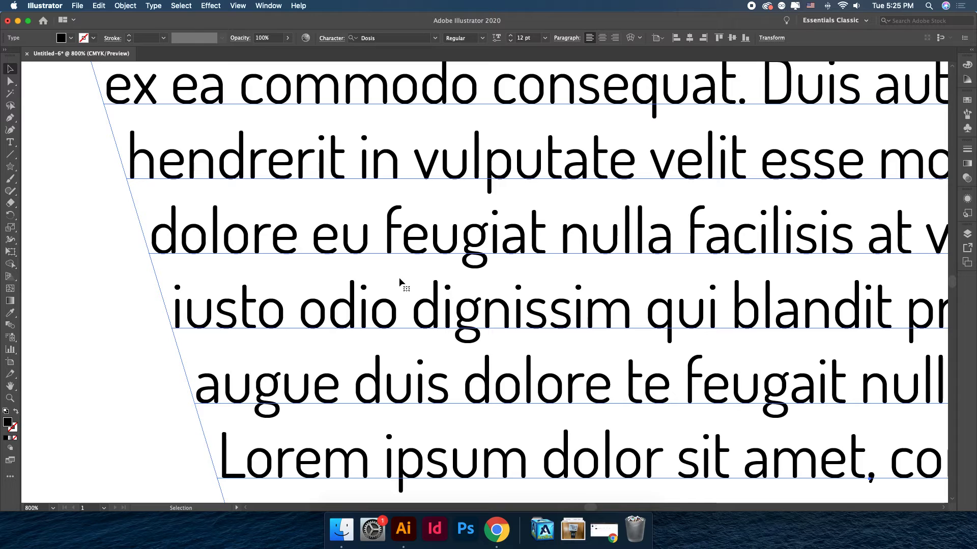
Pan and scroll around the text frame's edges at 800% and fit the whole artboard back in the window.
key("space")
left_click_drag(113, 286, 255, 302)
left_click_drag(630, 248, 401, 290)
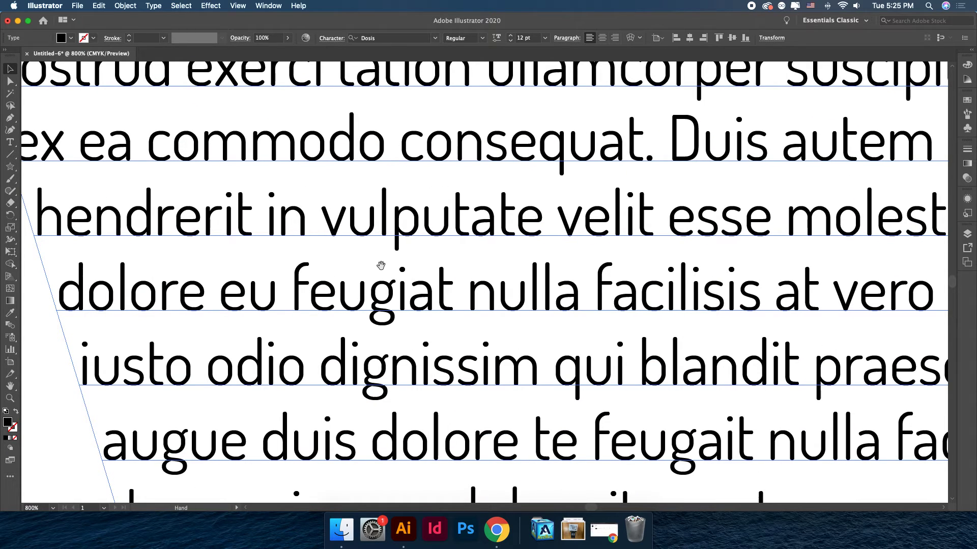
scroll(377, 266, "right", 10)
scroll(376, 265, "up", 5)
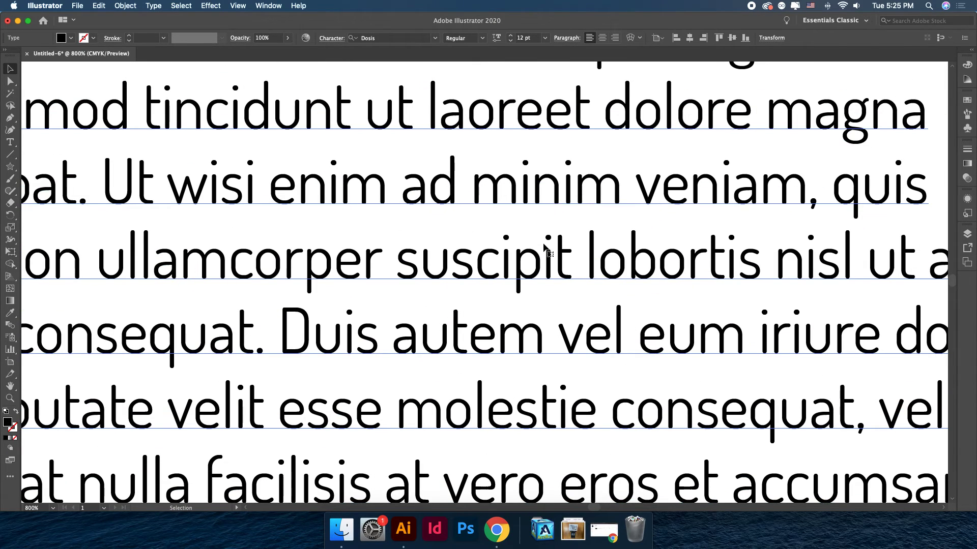
key("space")
left_click_drag(676, 200, 448, 404)
left_click_drag(581, 247, 436, 342)
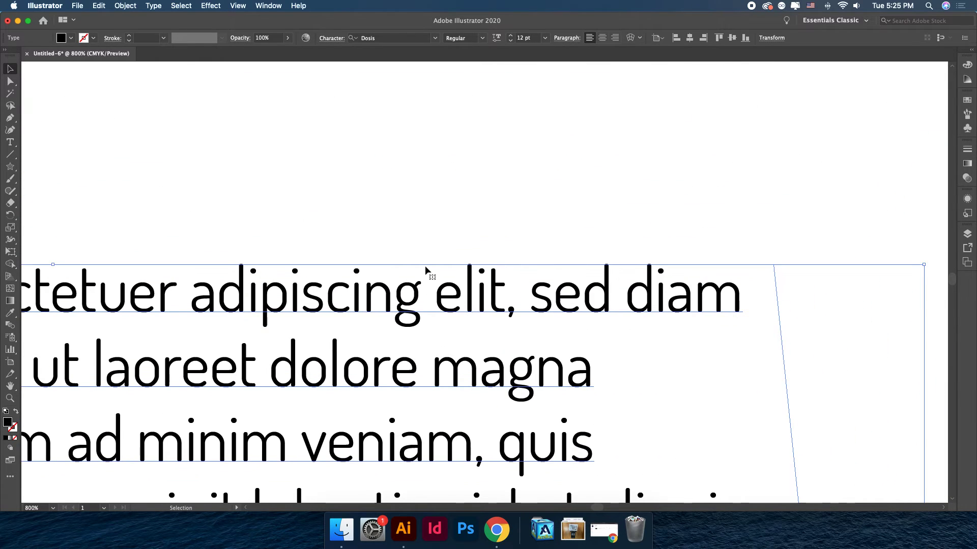
key("a")
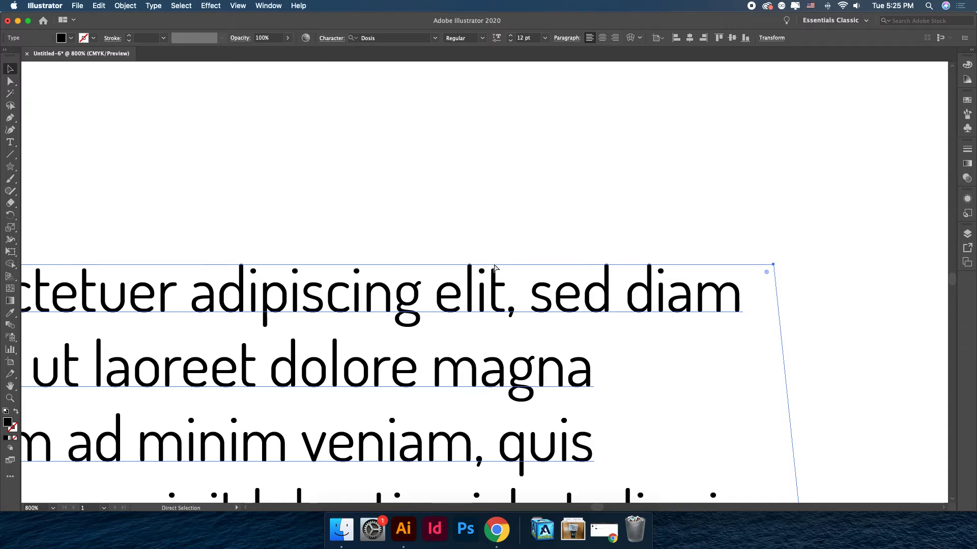
key("super+0")
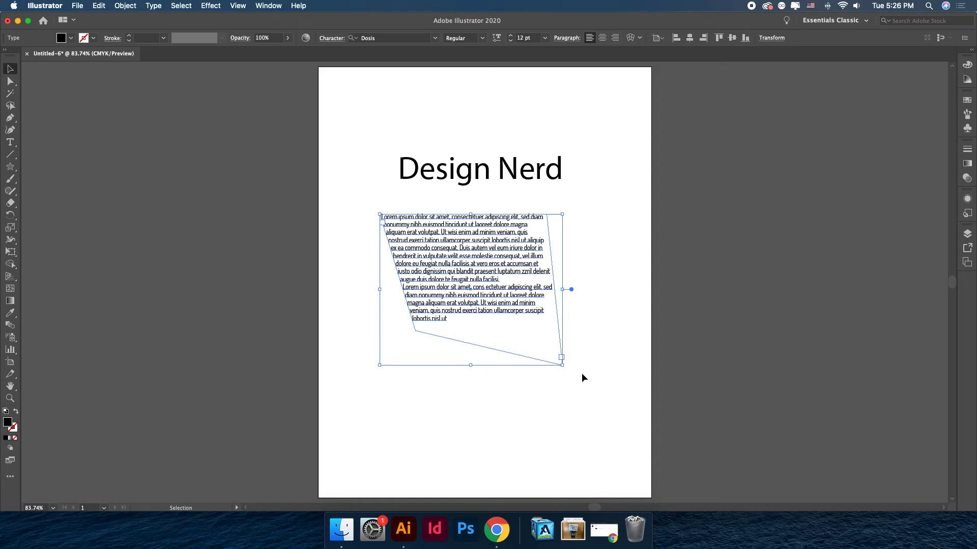
Select the Design Nerd heading and the area text together and delete them.
left_click(505, 407)
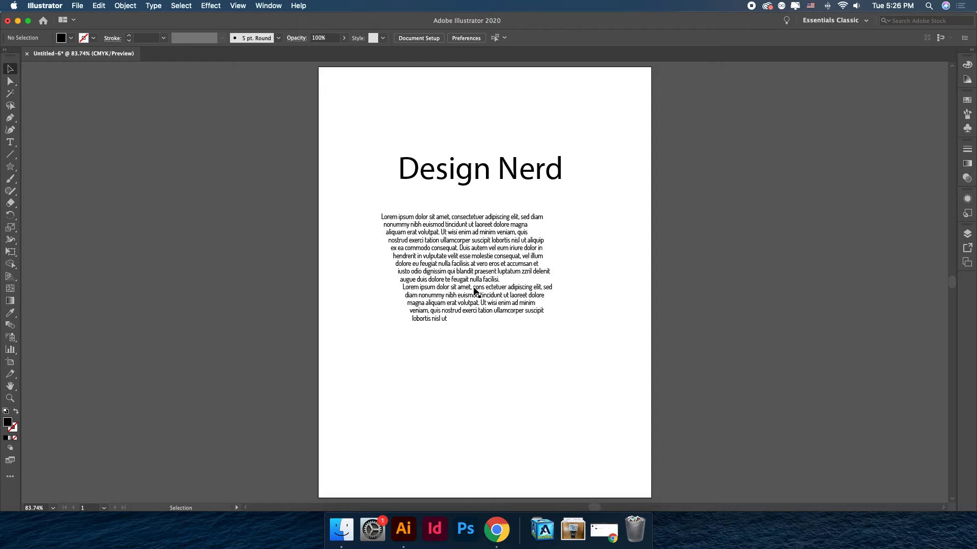
left_click_drag(371, 130, 593, 351)
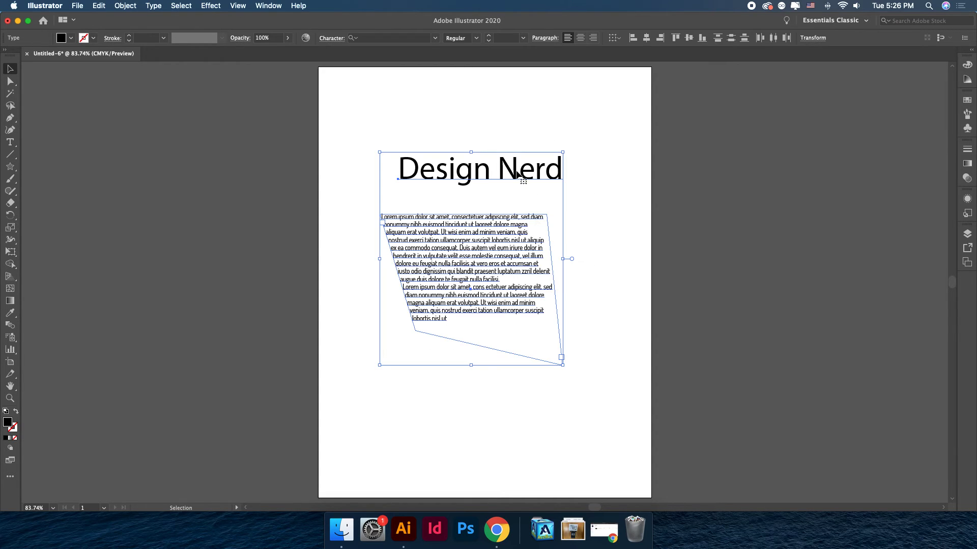
left_click_drag(517, 174, 493, 119)
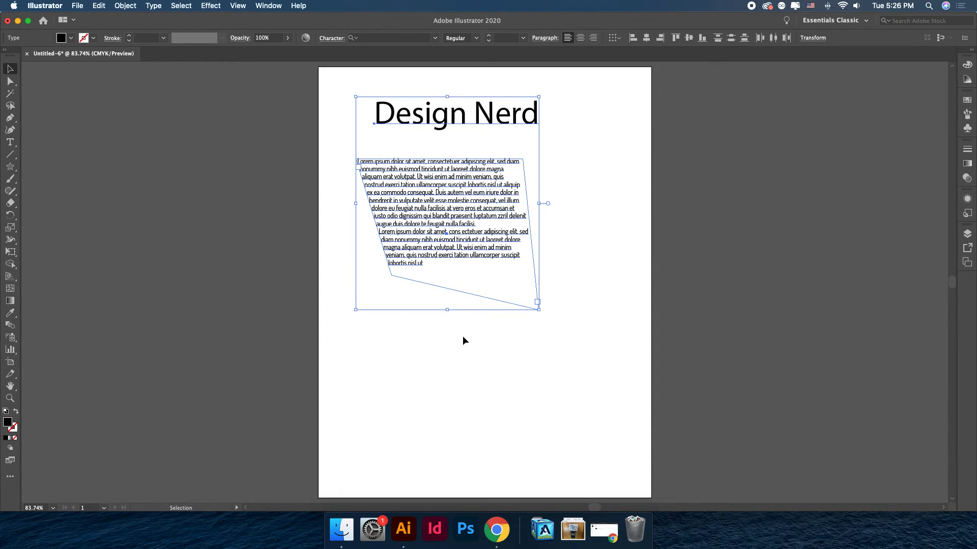
key("Delete")
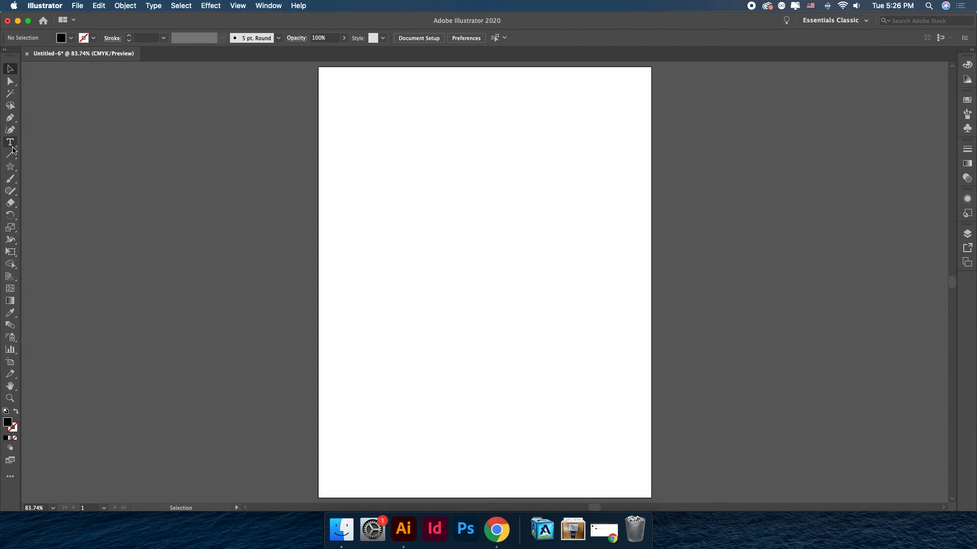
Draw a closed four-cornered filled shape with the Pen tool in the middle of the artboard.
left_click(11, 120)
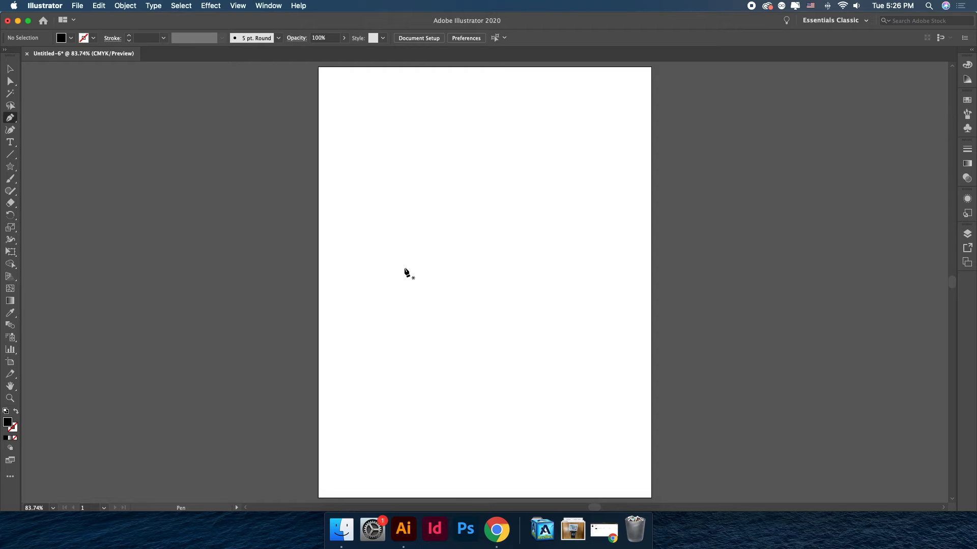
key("super+equal")
key("super+equal")
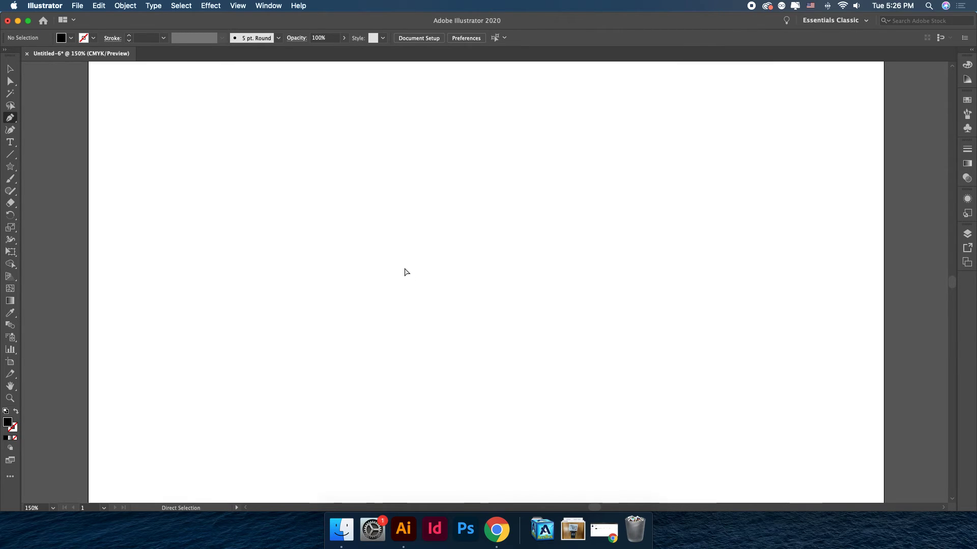
key("super+minus")
key("super+minus")
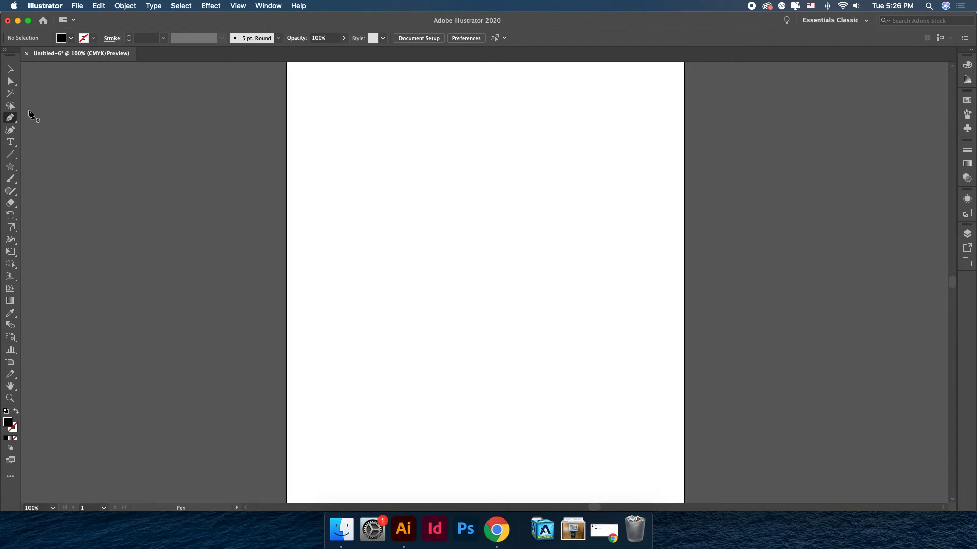
left_click(13, 123)
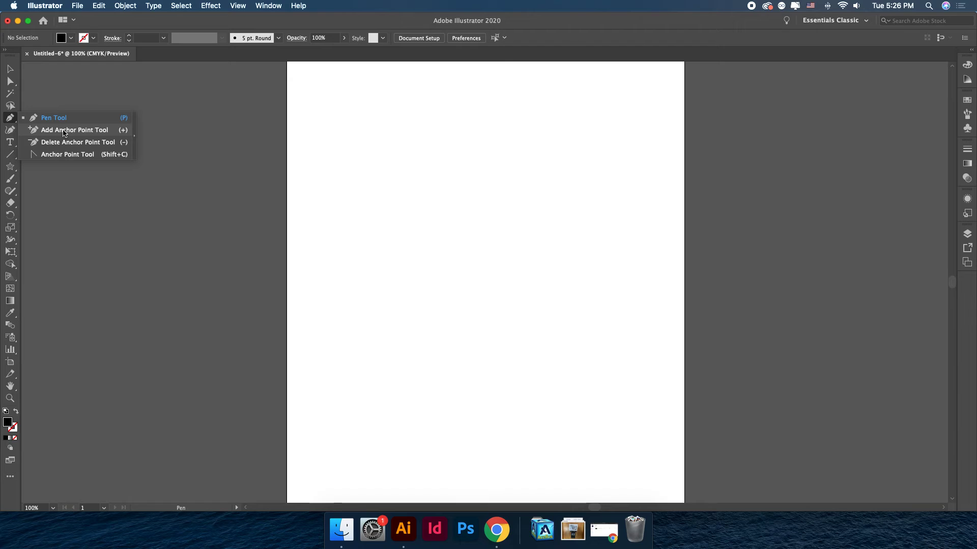
left_click(10, 122)
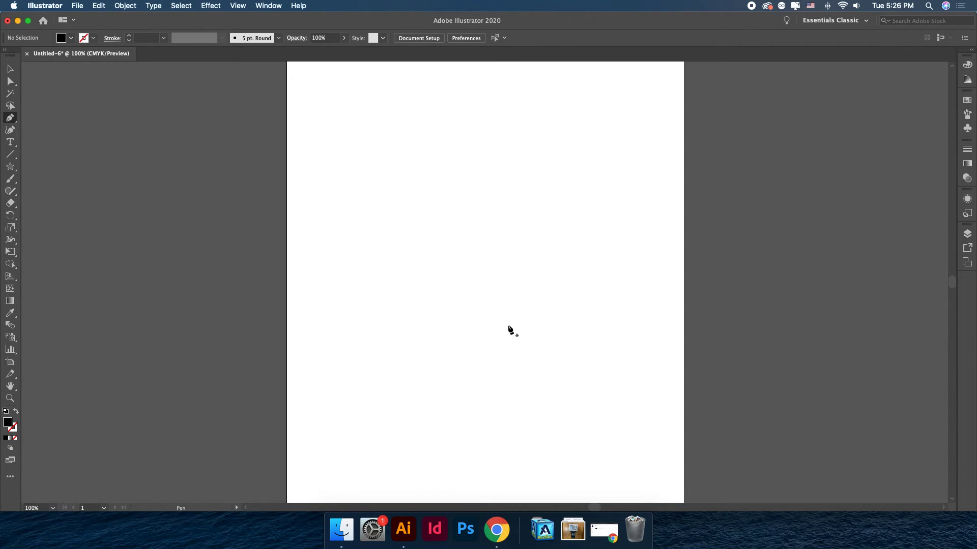
left_click(341, 245)
left_click(424, 317)
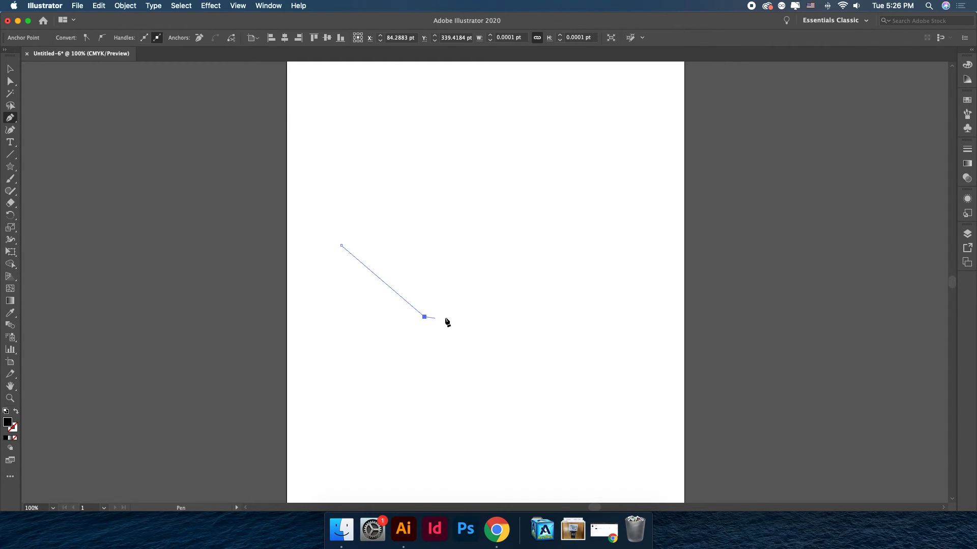
left_click(531, 261)
left_click(608, 308)
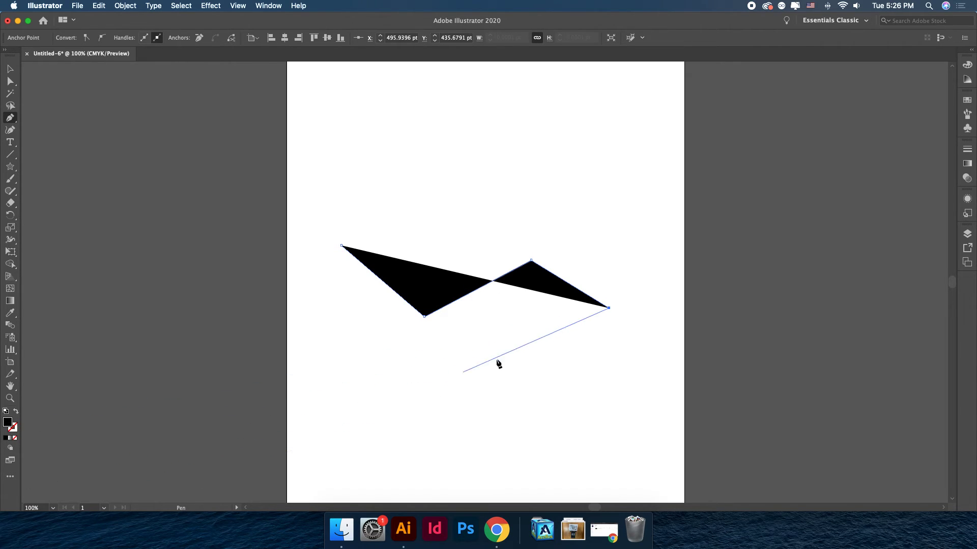
key("BackSpace")
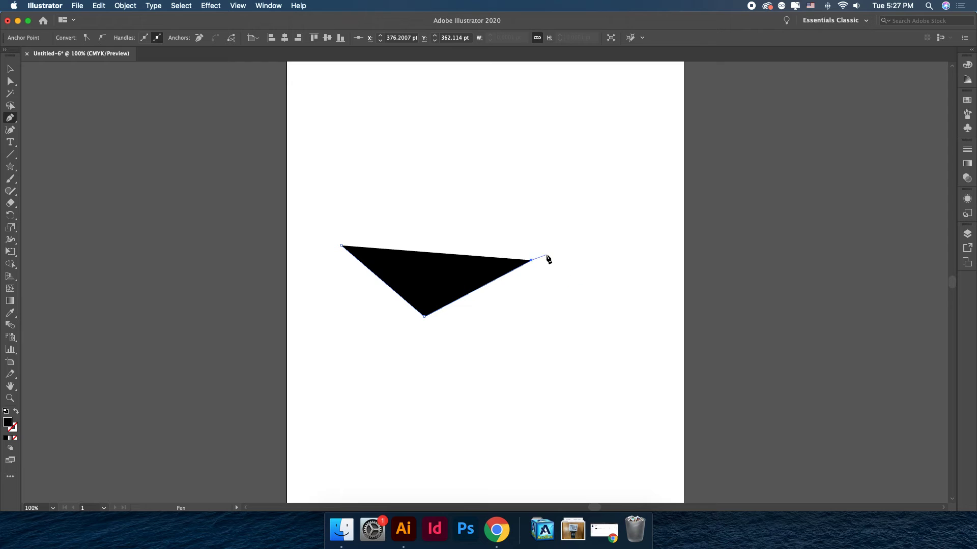
left_click(442, 153)
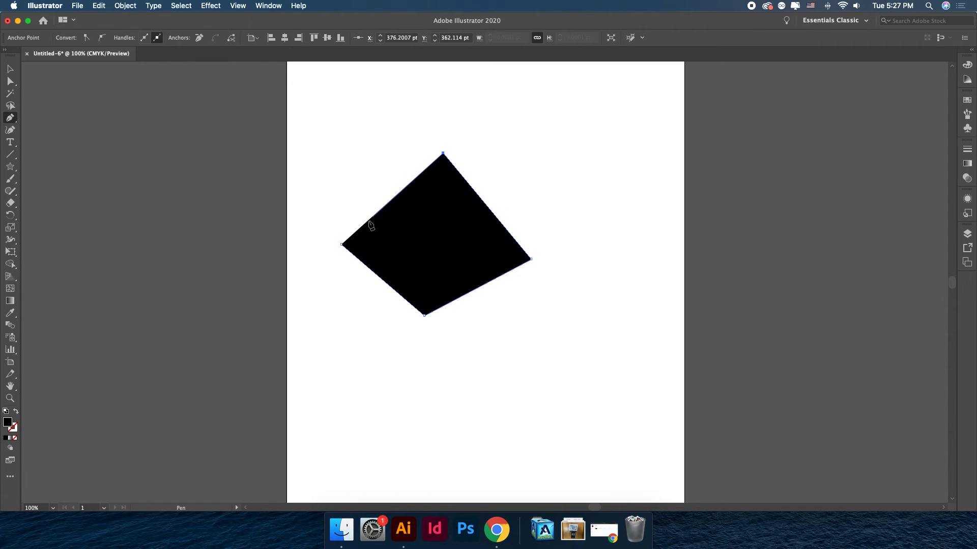
left_click(341, 245)
Select the Pen shape and delete it.
key("v")
left_click_drag(447, 247, 425, 264)
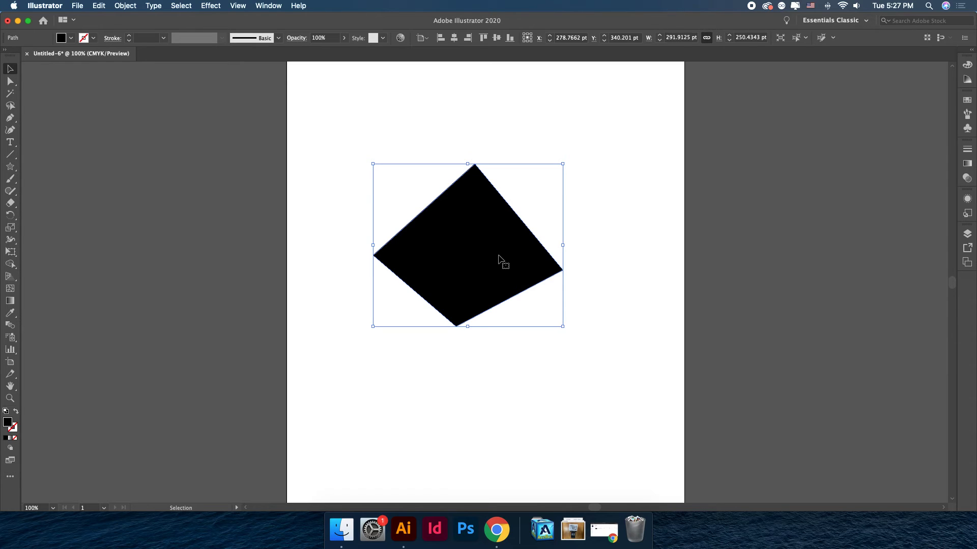
key("Delete")
Swap fill and stroke to a 1 pt black outline and draw a closed Pen path mixing straight corners and curved segments.
left_click(16, 412)
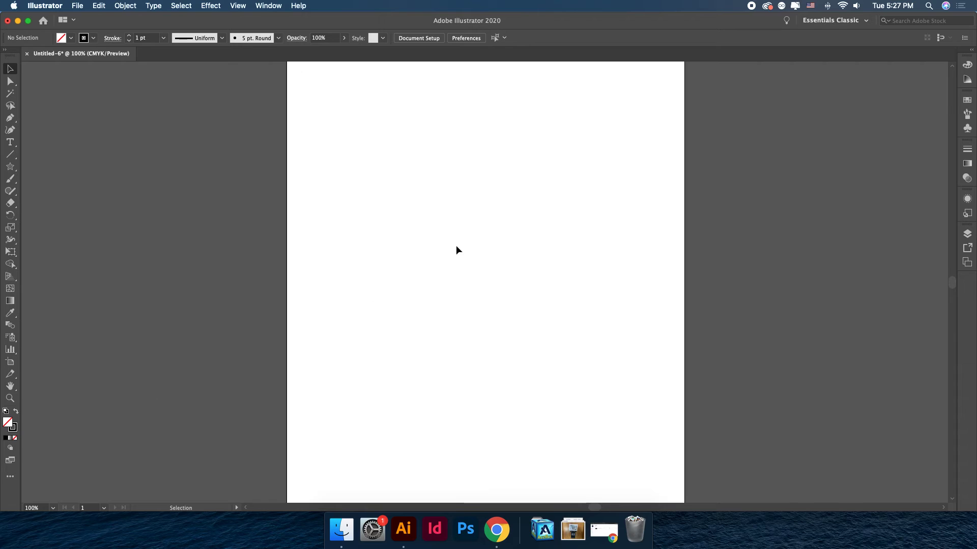
key("p")
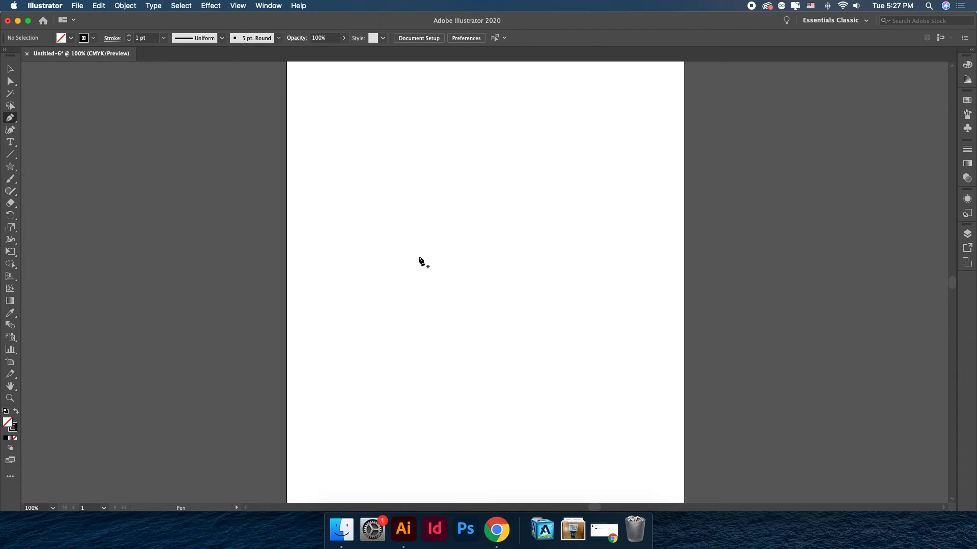
left_click(383, 275)
left_click(439, 420)
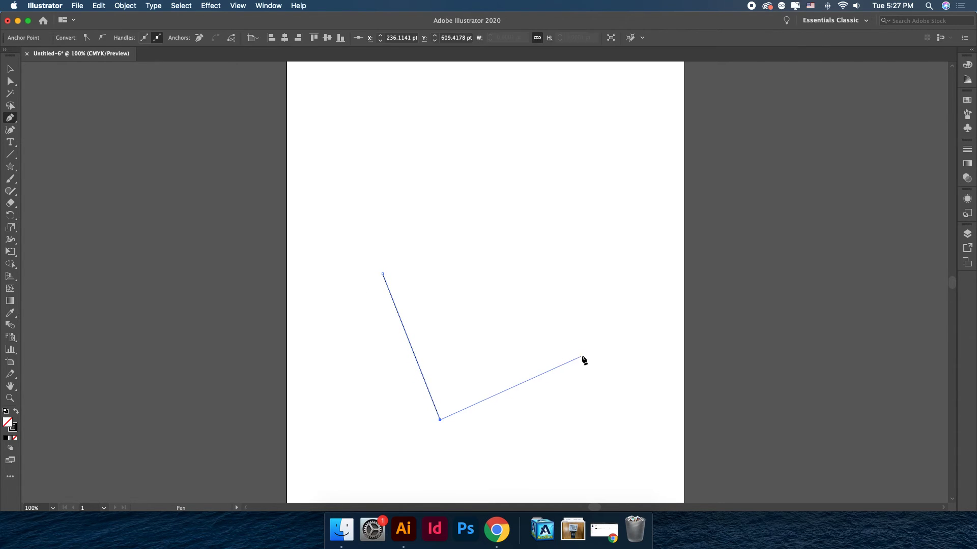
left_click(583, 355)
left_click(606, 193)
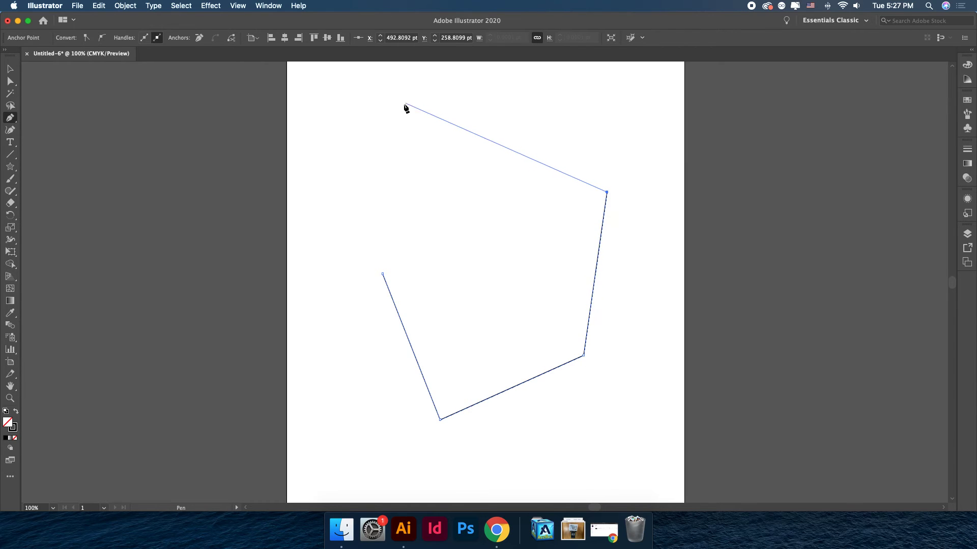
left_click(478, 143)
left_click_drag(408, 252, 428, 250)
left_click_drag(513, 288, 532, 249)
left_click(603, 103)
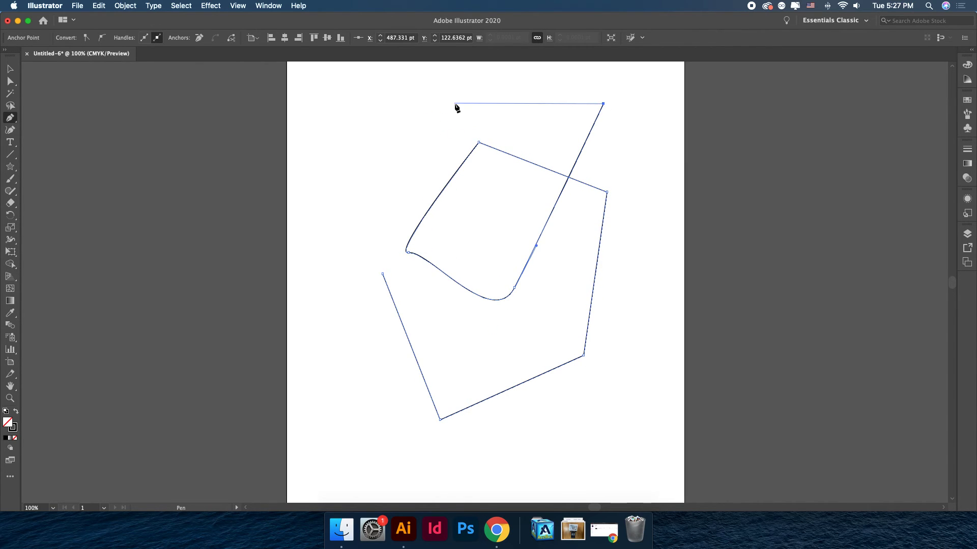
left_click(454, 104)
left_click_drag(467, 247, 440, 336)
left_click(450, 328)
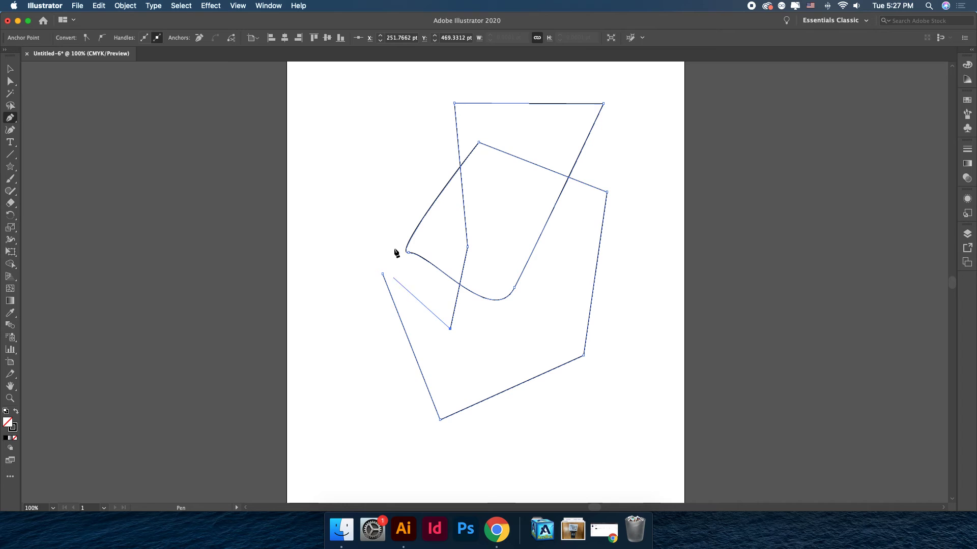
left_click(383, 275)
Select the outlined Pen path and delete it.
left_click(11, 70)
key("Delete")
key("Delete")
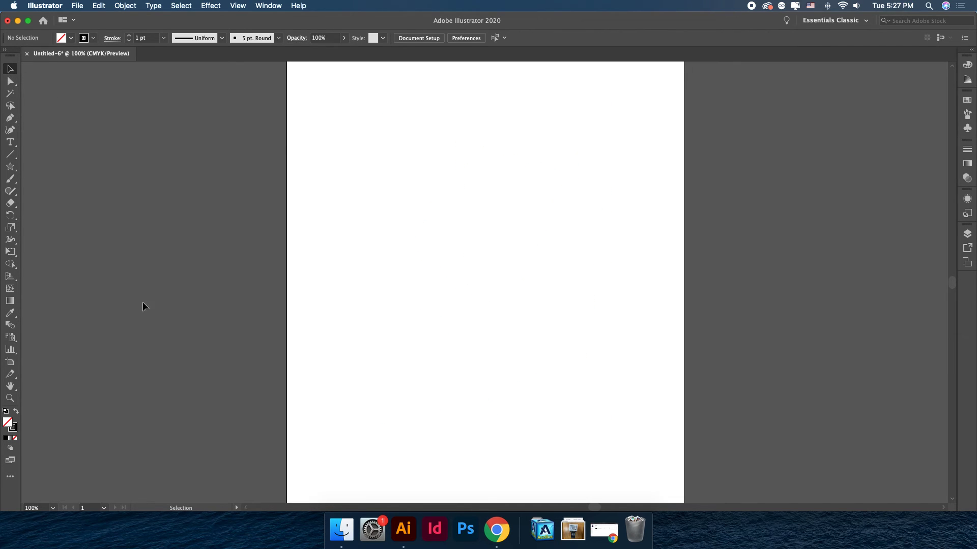
left_click(11, 120)
left_click(345, 272)
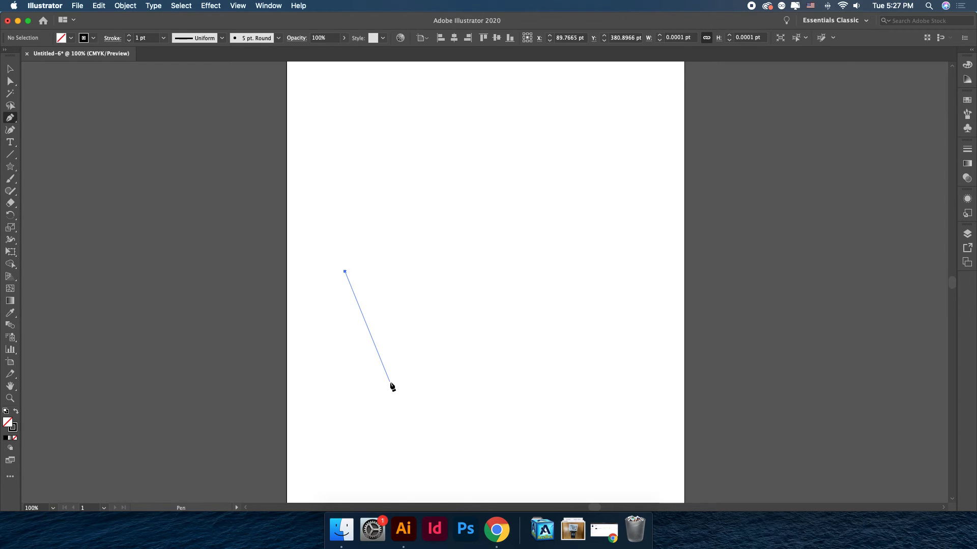
key("super+z")
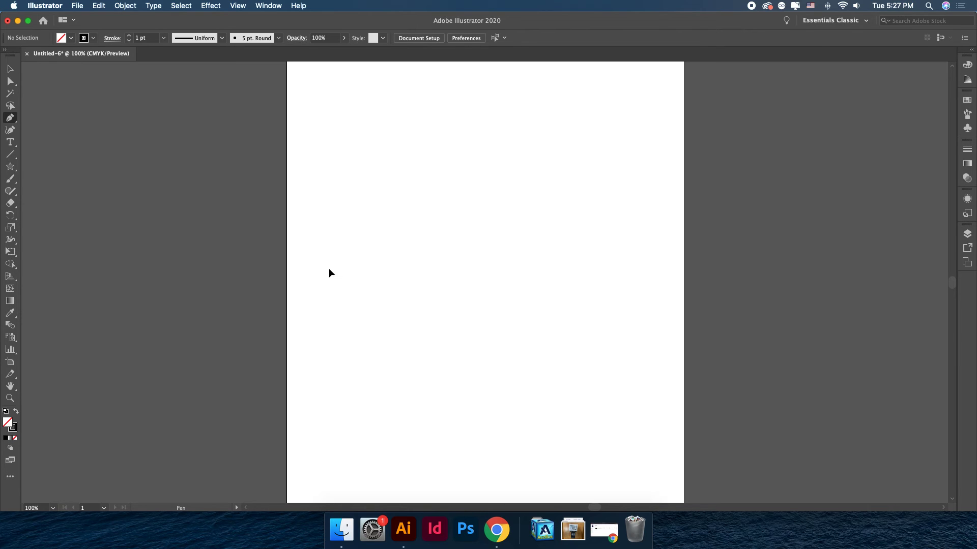
Draw an open, winding Pen path of smooth curved segments across the artboard, ending with a straight segment.
left_click(328, 268)
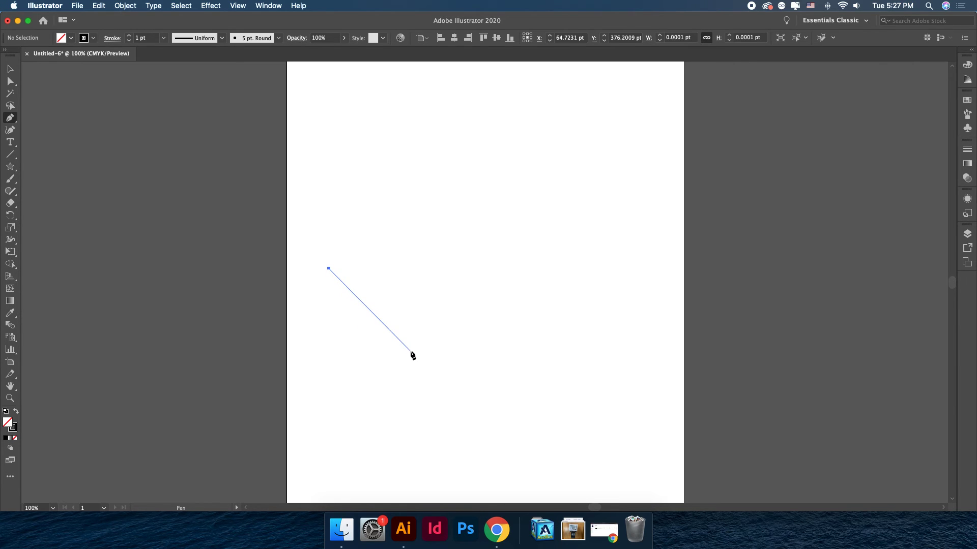
left_click_drag(410, 350, 483, 361)
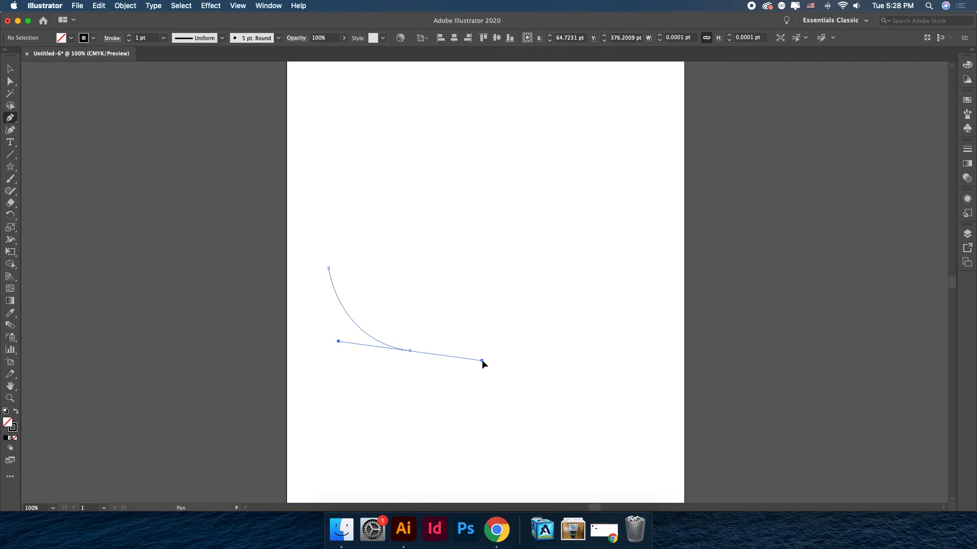
left_click_drag(482, 361, 482, 361)
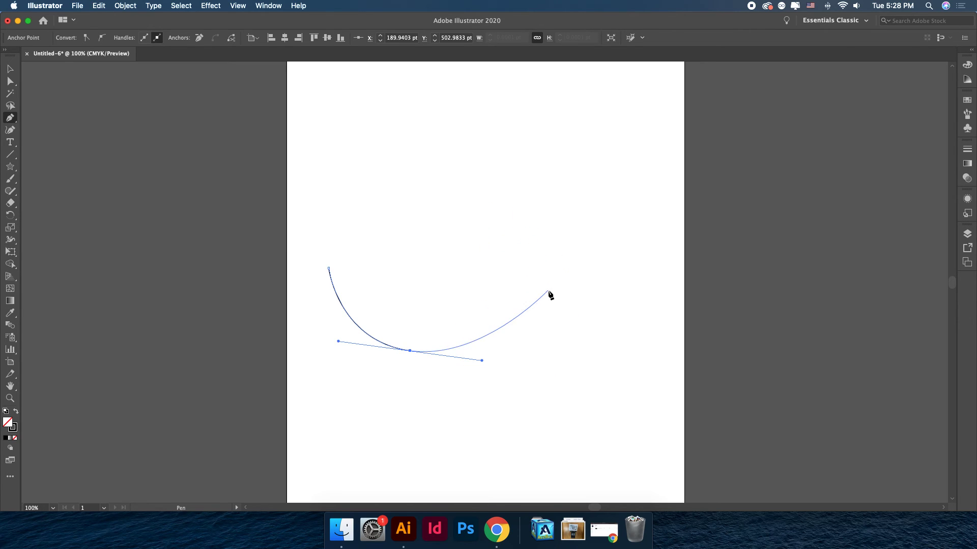
left_click_drag(545, 273, 547, 228)
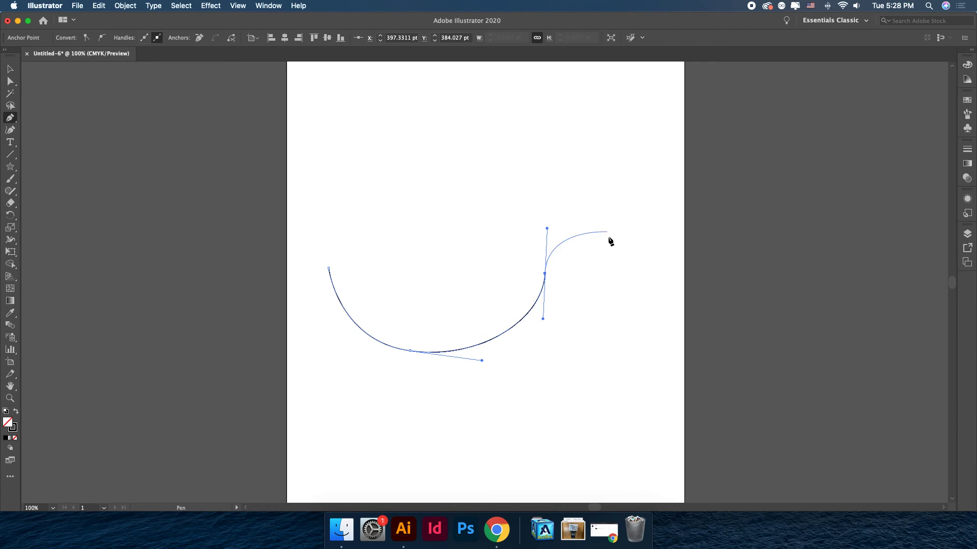
left_click_drag(609, 239, 629, 267)
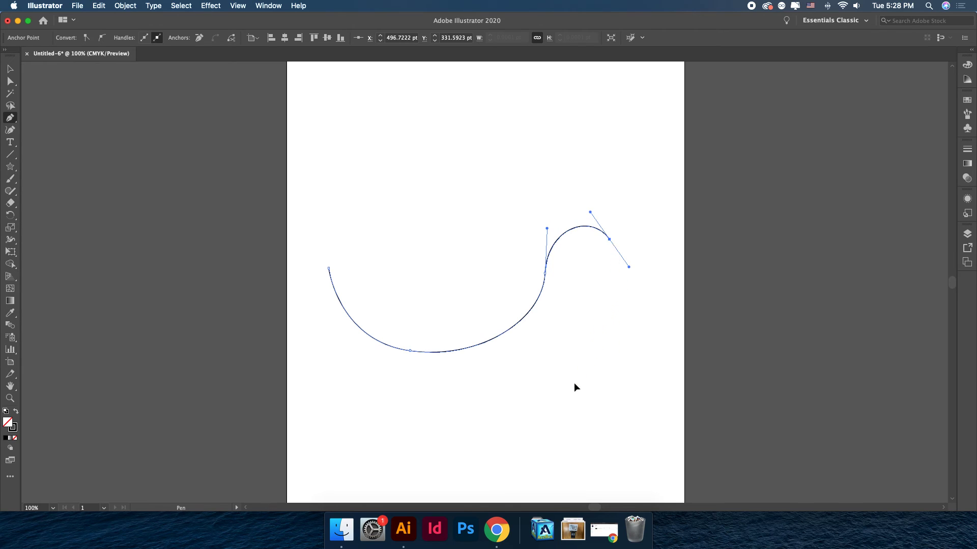
left_click_drag(577, 384, 514, 408)
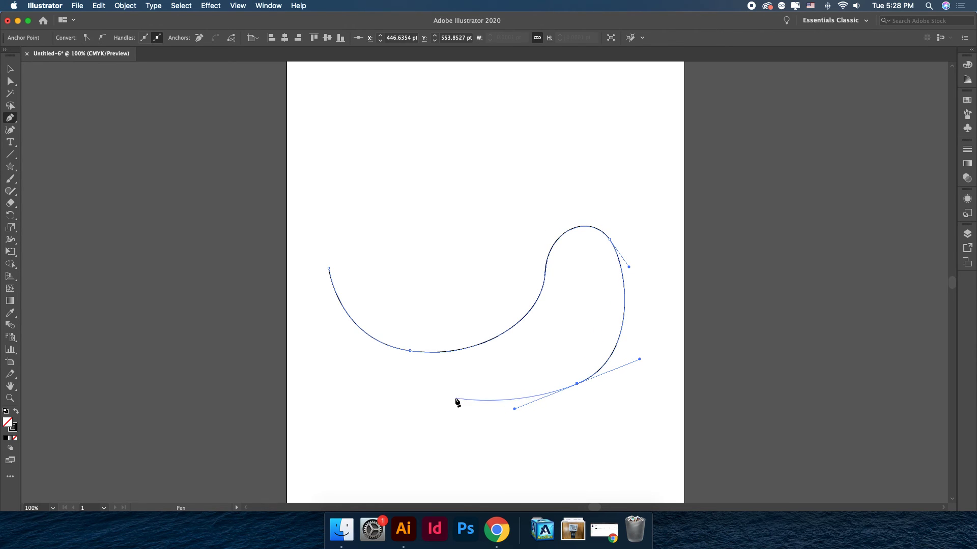
left_click_drag(441, 397, 404, 430)
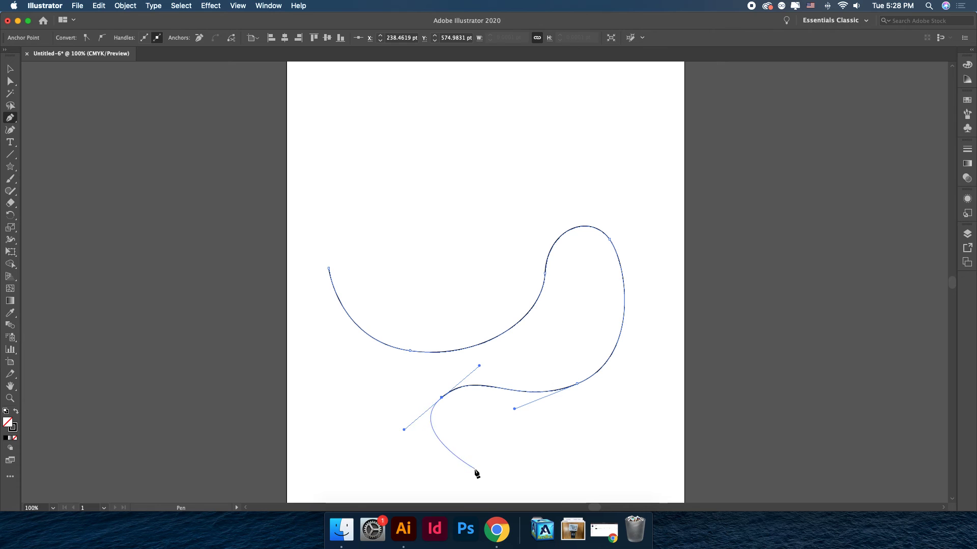
left_click_drag(474, 468, 501, 467)
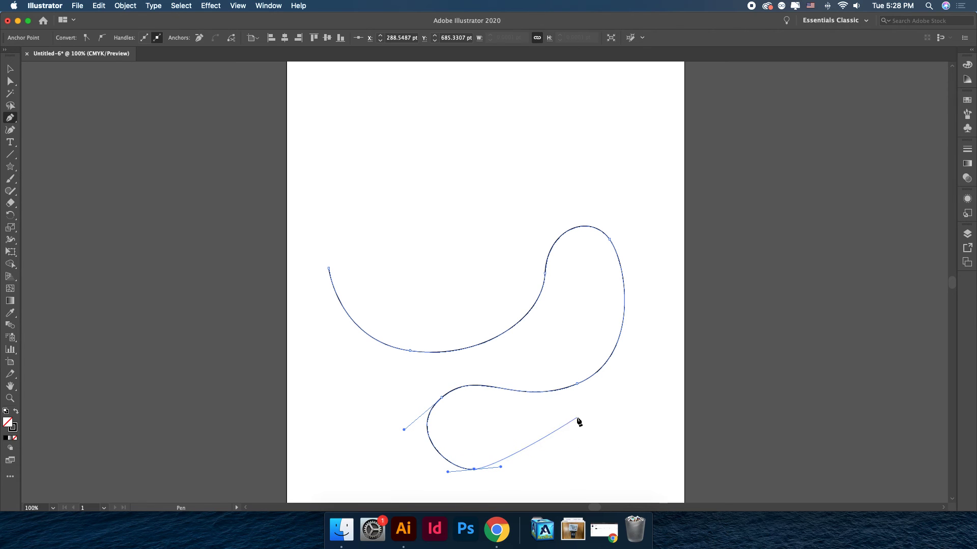
left_click(584, 420)
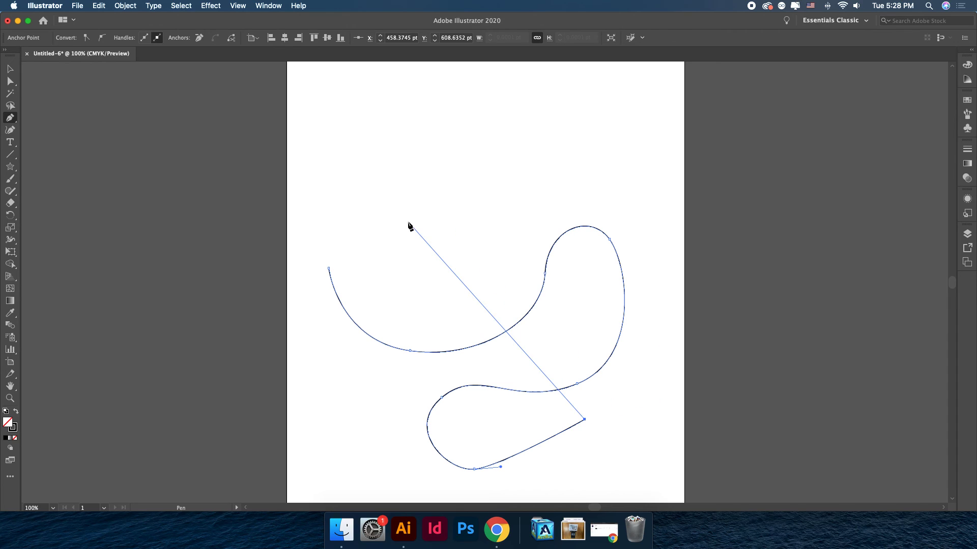
With Direct Selection, move the low anchor of the first curve slightly down and adjust its direction handle.
left_click(11, 82)
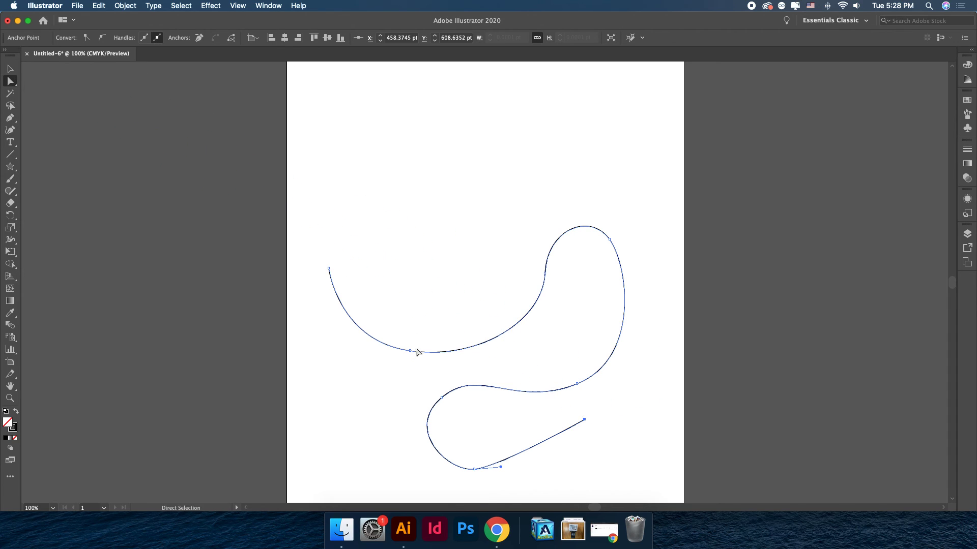
left_click(410, 351)
left_click_drag(408, 350, 397, 368)
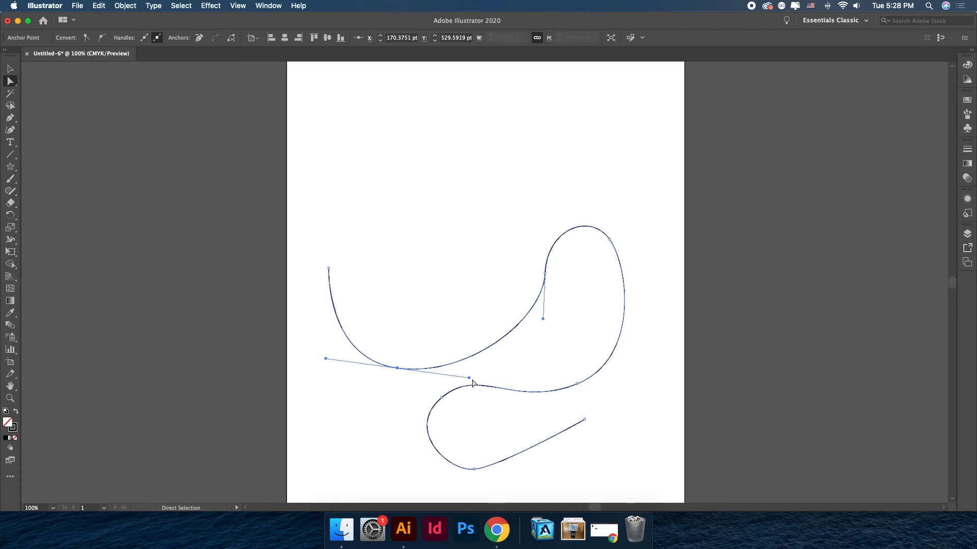
mouse_move(469, 379)
left_mouse_down()
mouse_move(423, 388)
mouse_move(435, 370)
mouse_move(539, 384)
mouse_move(463, 381)
left_mouse_up()
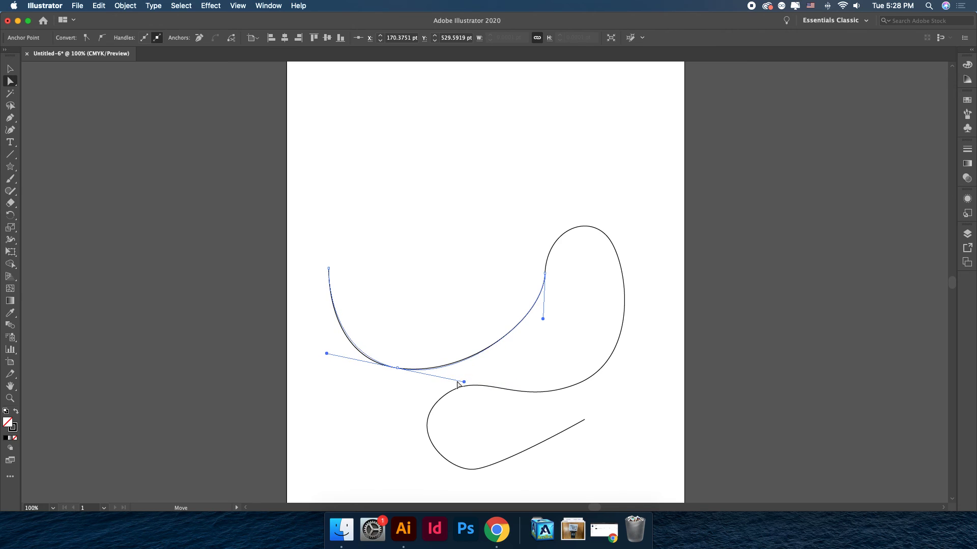
left_click(328, 357)
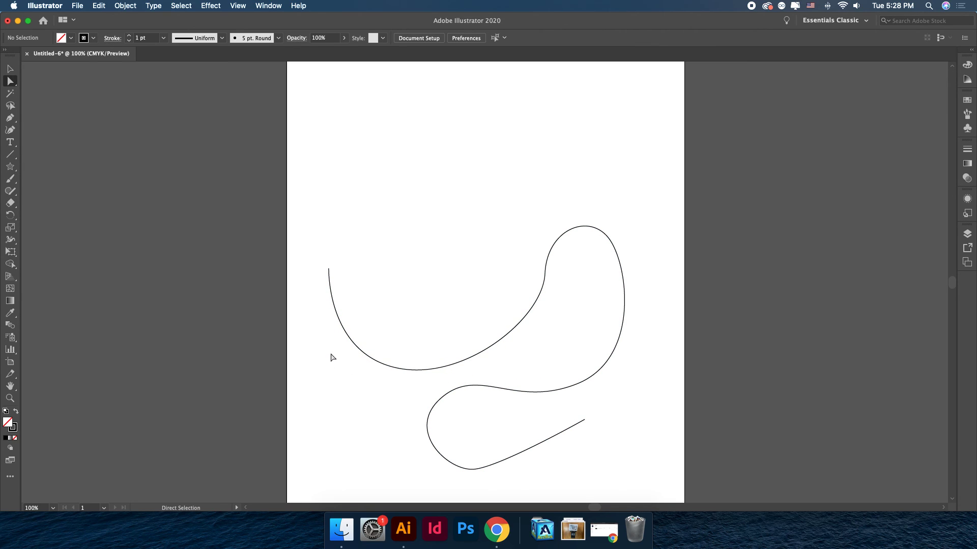
Select the path to display all its anchor points and handles.
left_click(557, 392)
scroll(539, 386, "right", 1)
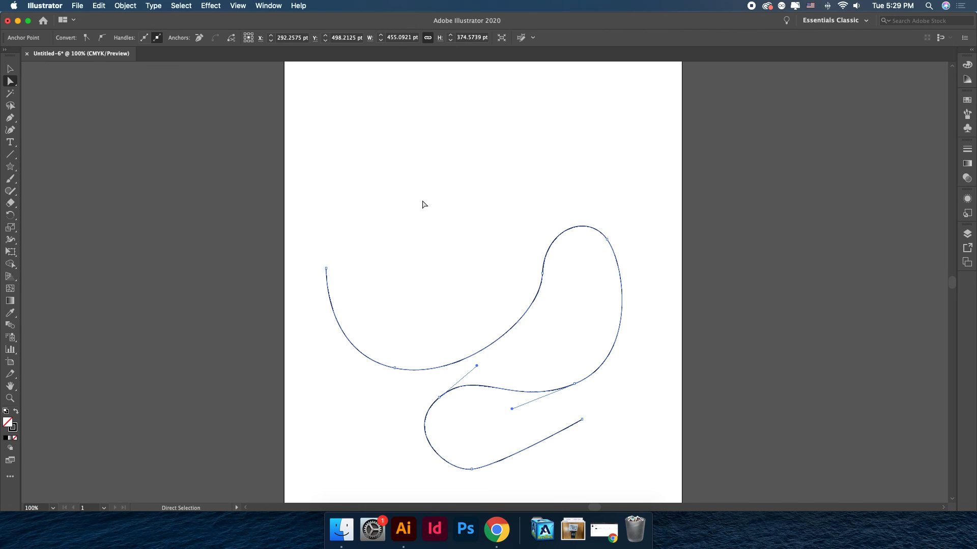
scroll(433, 203, "right", 1)
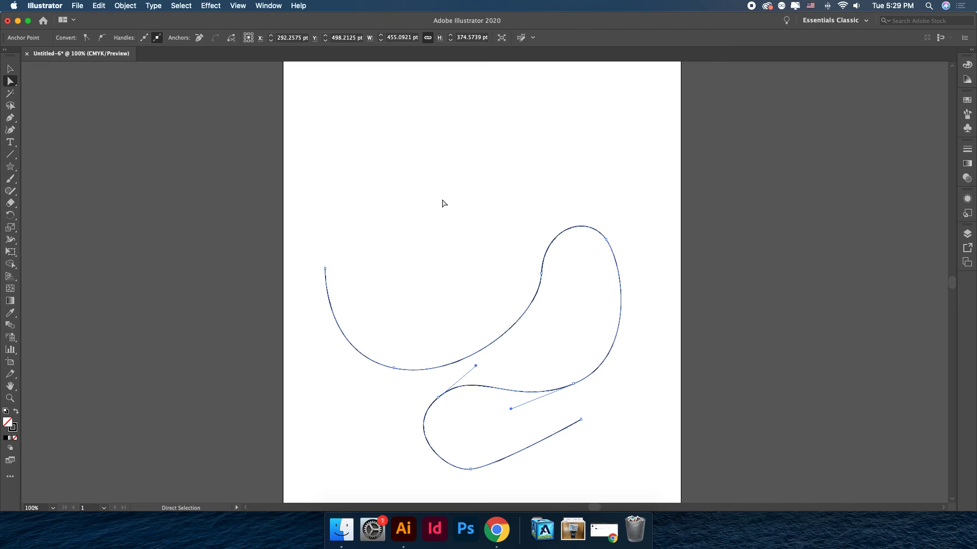
scroll(442, 204, "right", 1)
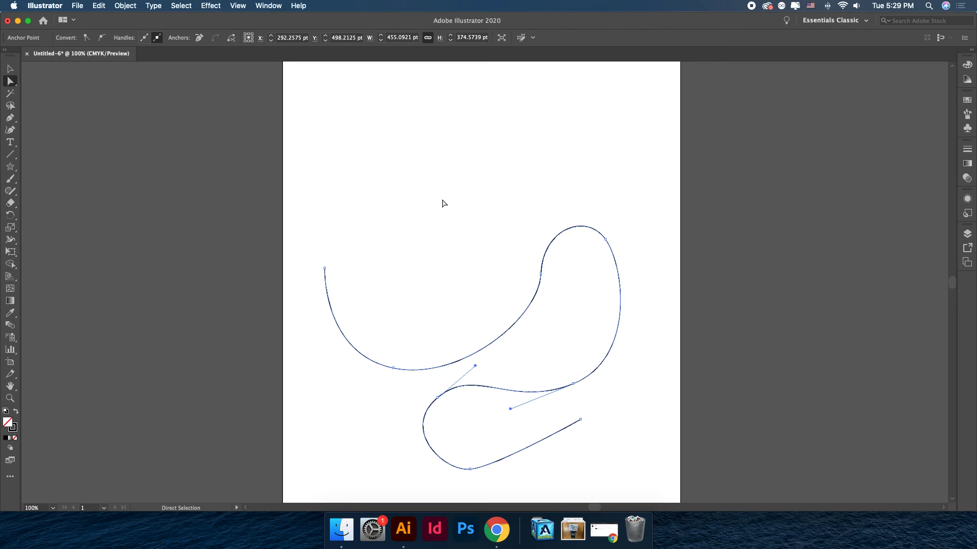